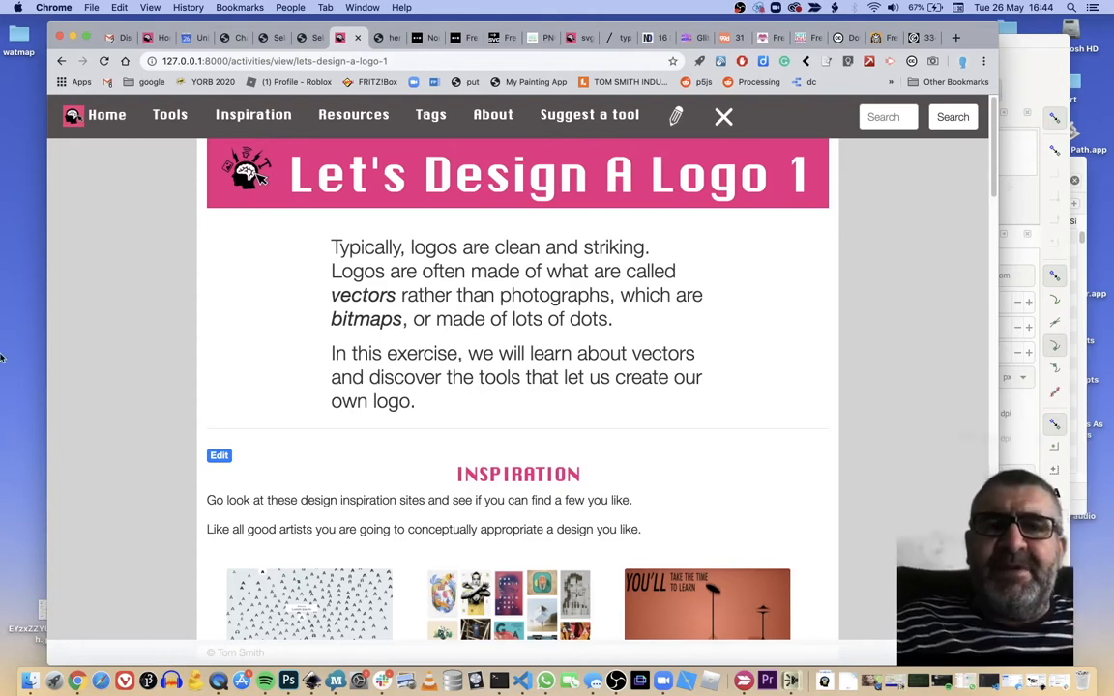
View the Apple store photo with the pixelated logo, and return to the logo activity's design inspiration links
{"action": "left_click", "coordinate": [390, 39]}
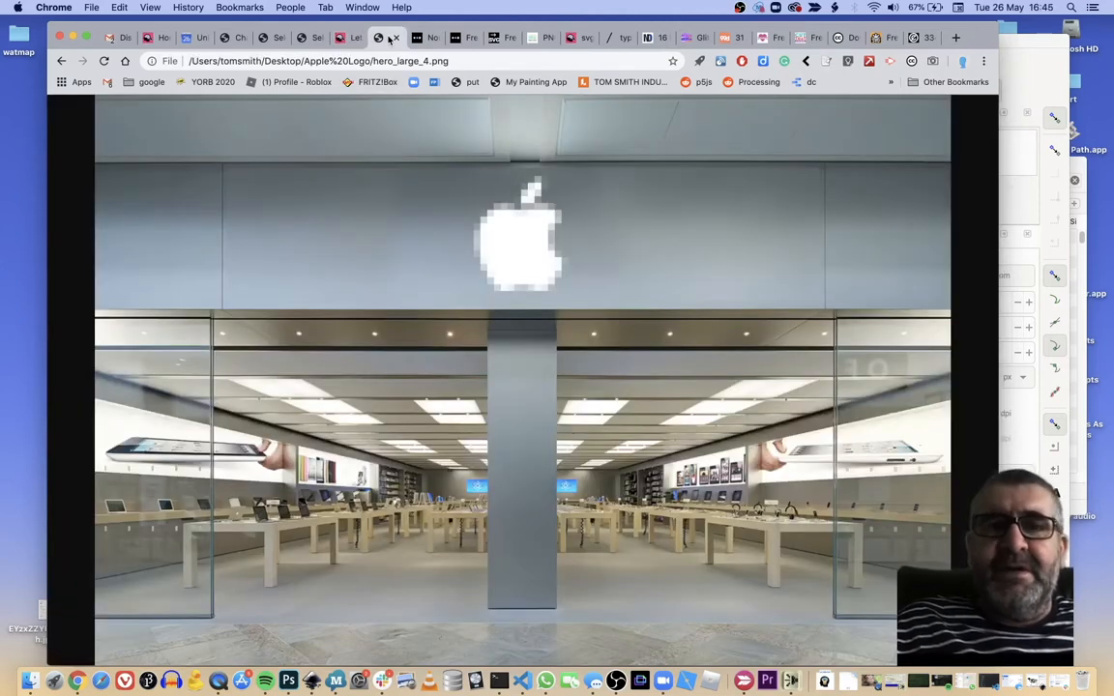
{"action": "left_click", "coordinate": [349, 39]}
{"action": "scroll", "coordinate": [618, 342], "scroll_direction": "down", "scroll_amount": 5}
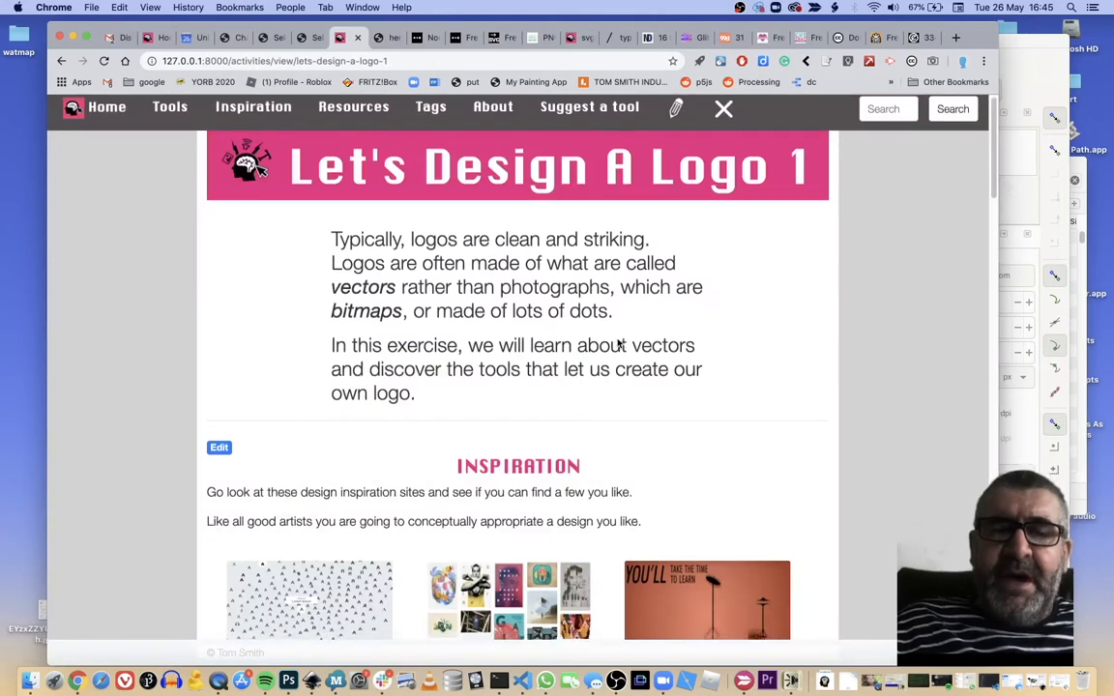
{"action": "scroll", "coordinate": [618, 343], "scroll_direction": "down", "scroll_amount": 3}
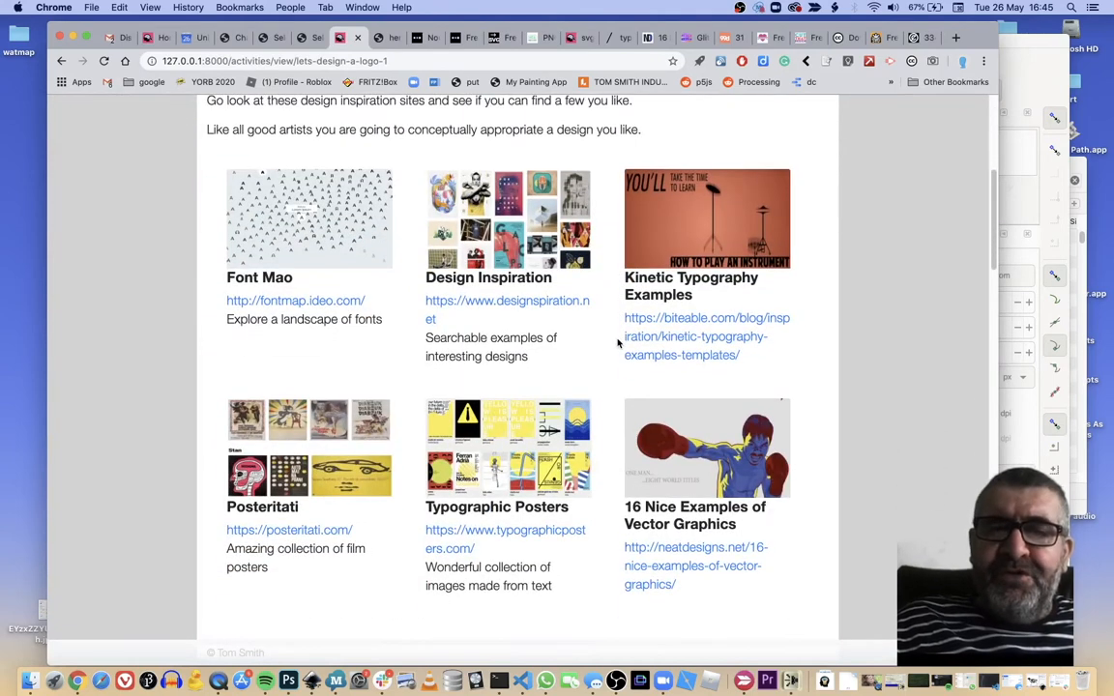
Open the 16 Nice Examples of Vector Graphics article and examine its artworks from the owls poster to El Arbol
{"action": "left_click", "coordinate": [676, 568]}
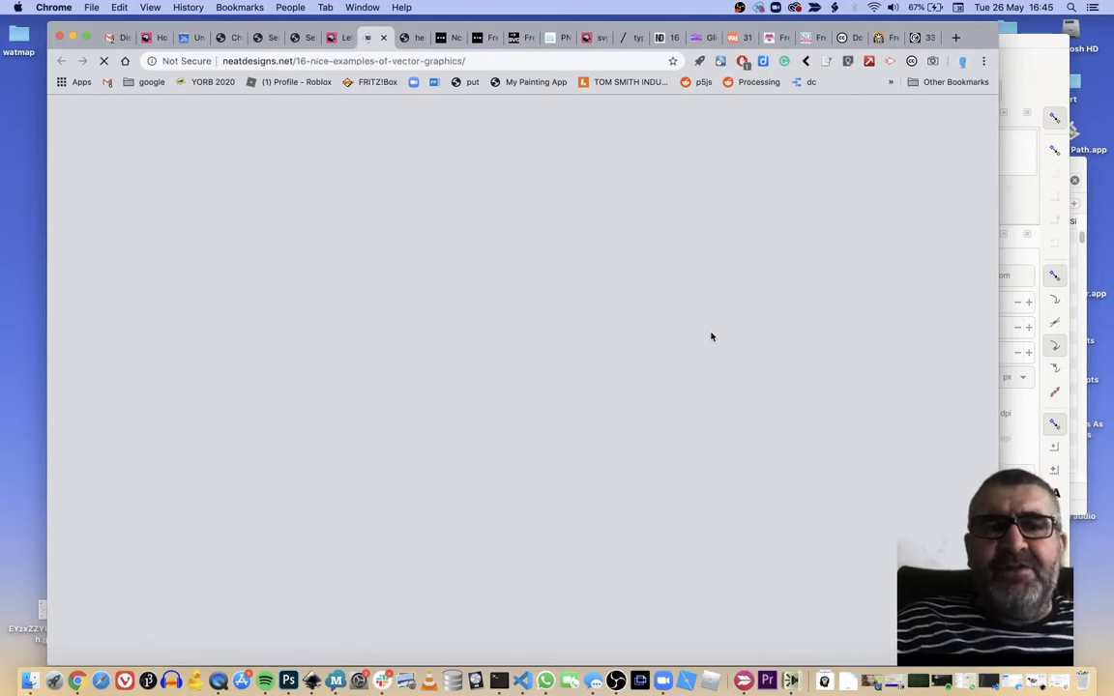
{"action": "scroll", "coordinate": [711, 337], "scroll_direction": "down", "scroll_amount": 10}
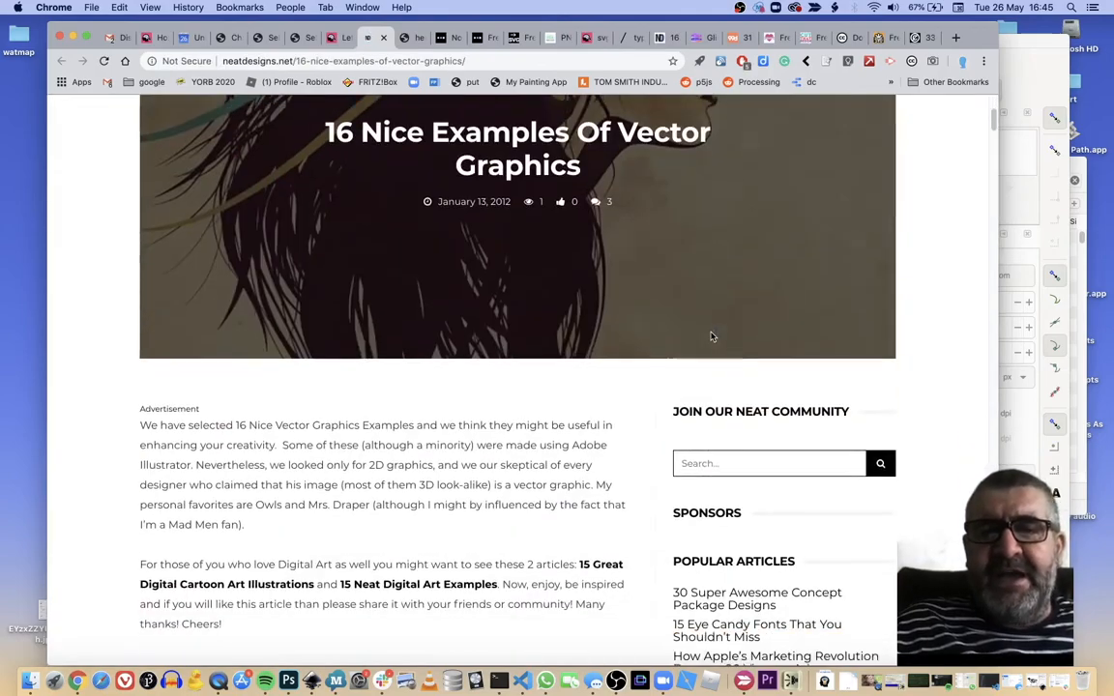
{"action": "scroll", "coordinate": [711, 337], "scroll_direction": "down", "scroll_amount": 5}
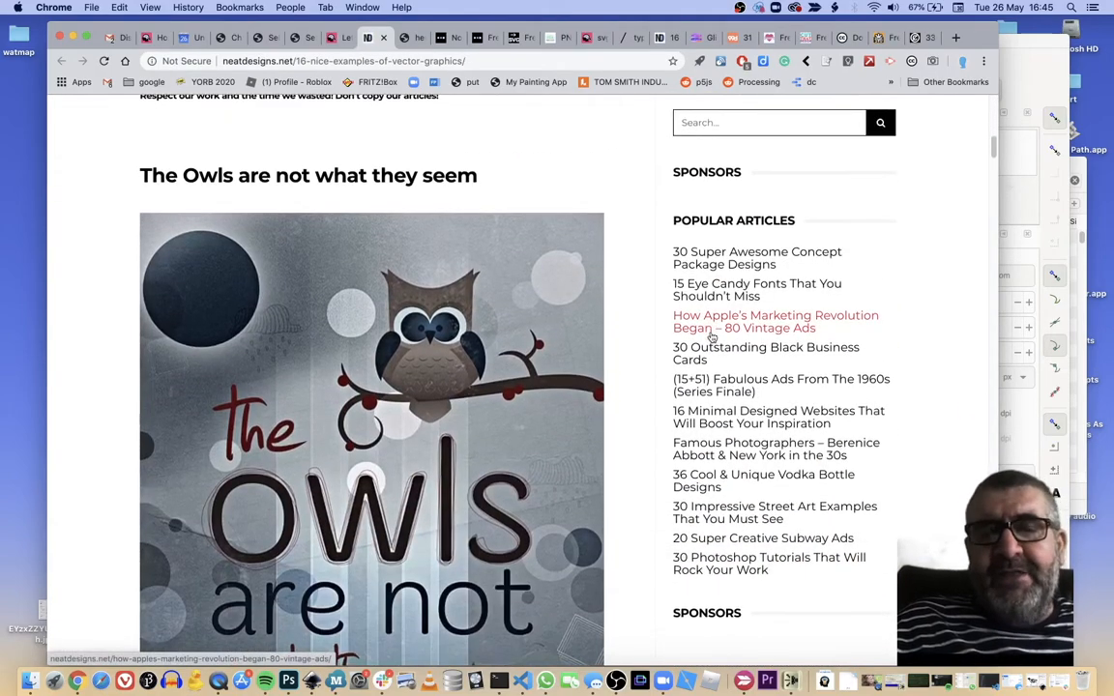
{"action": "scroll", "coordinate": [711, 336], "scroll_direction": "down", "scroll_amount": 2}
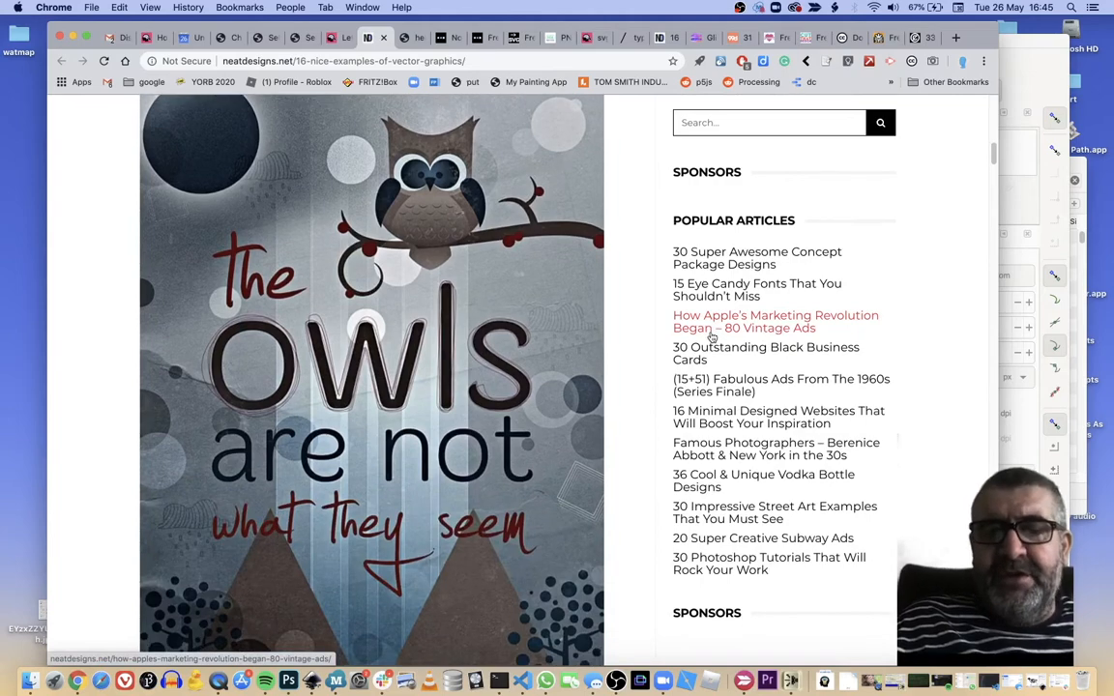
{"action": "scroll", "coordinate": [712, 337], "scroll_direction": "down", "scroll_amount": 2}
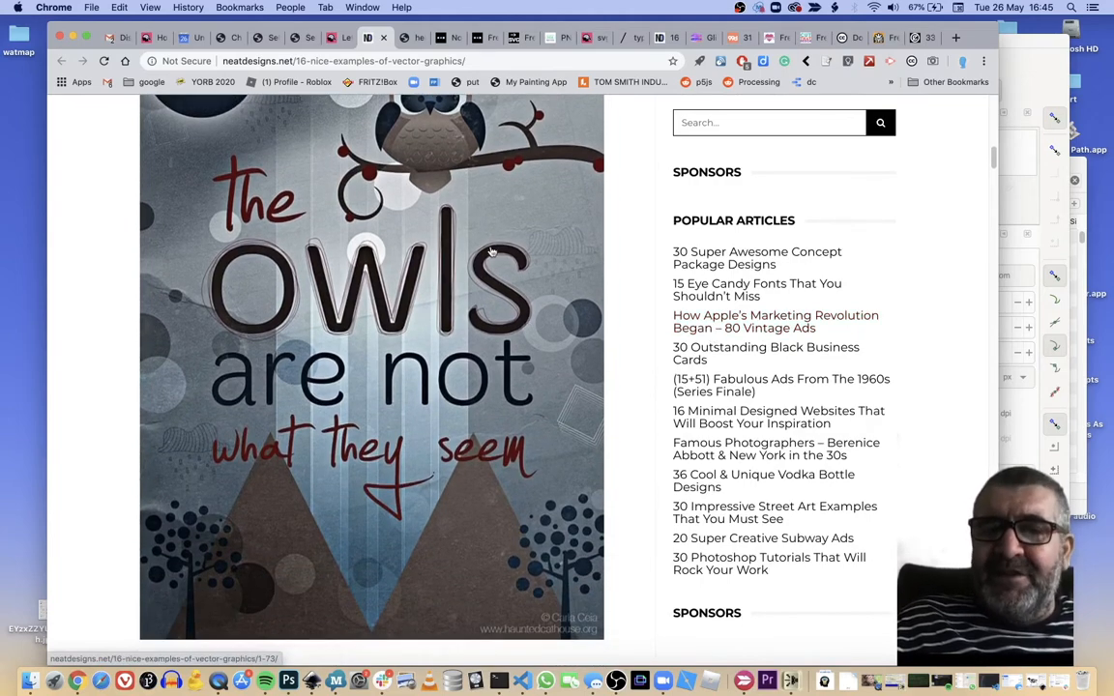
{"action": "scroll", "coordinate": [492, 259], "scroll_direction": "down", "scroll_amount": 18}
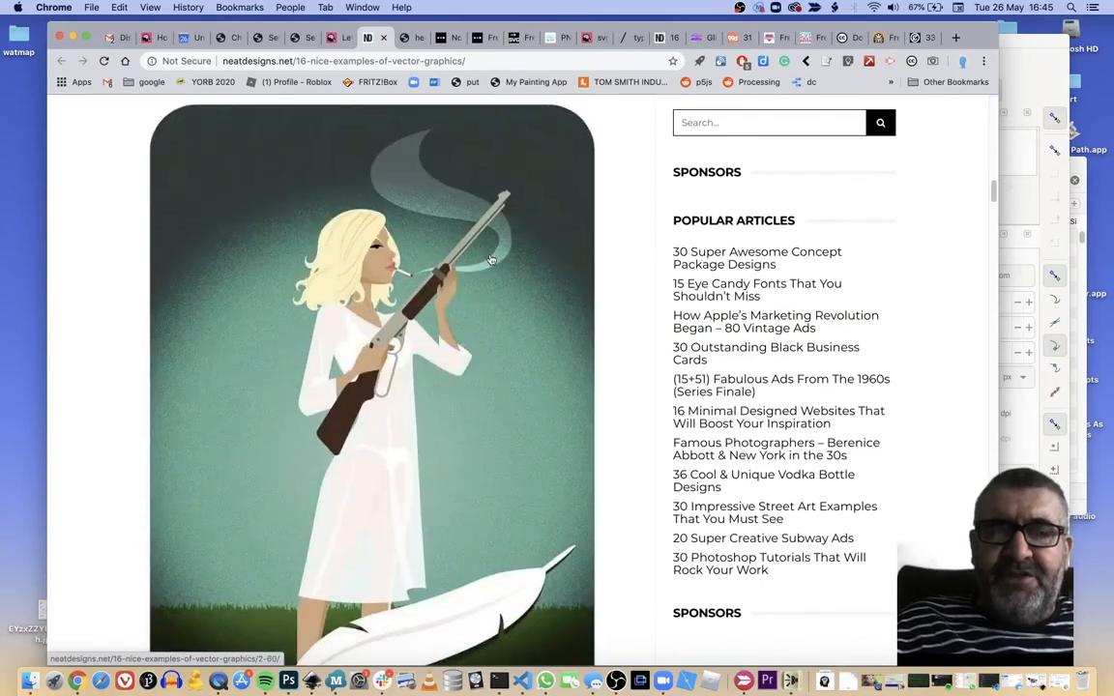
{"action": "scroll", "coordinate": [491, 259], "scroll_direction": "down", "scroll_amount": 12}
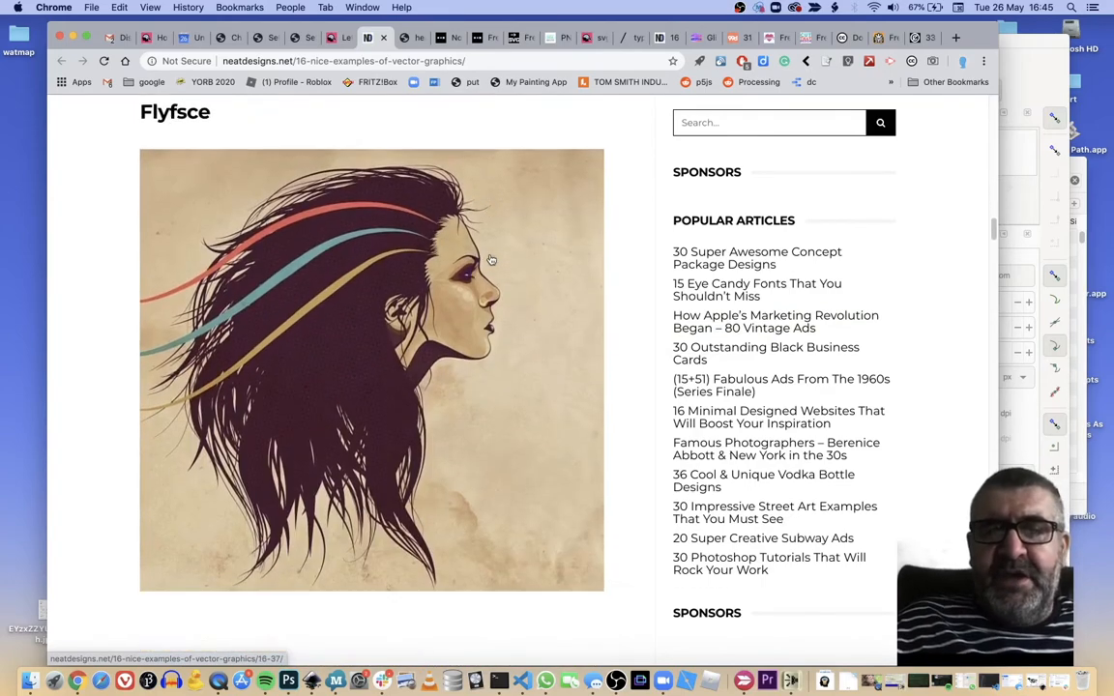
{"action": "scroll", "coordinate": [492, 259], "scroll_direction": "down", "scroll_amount": 6}
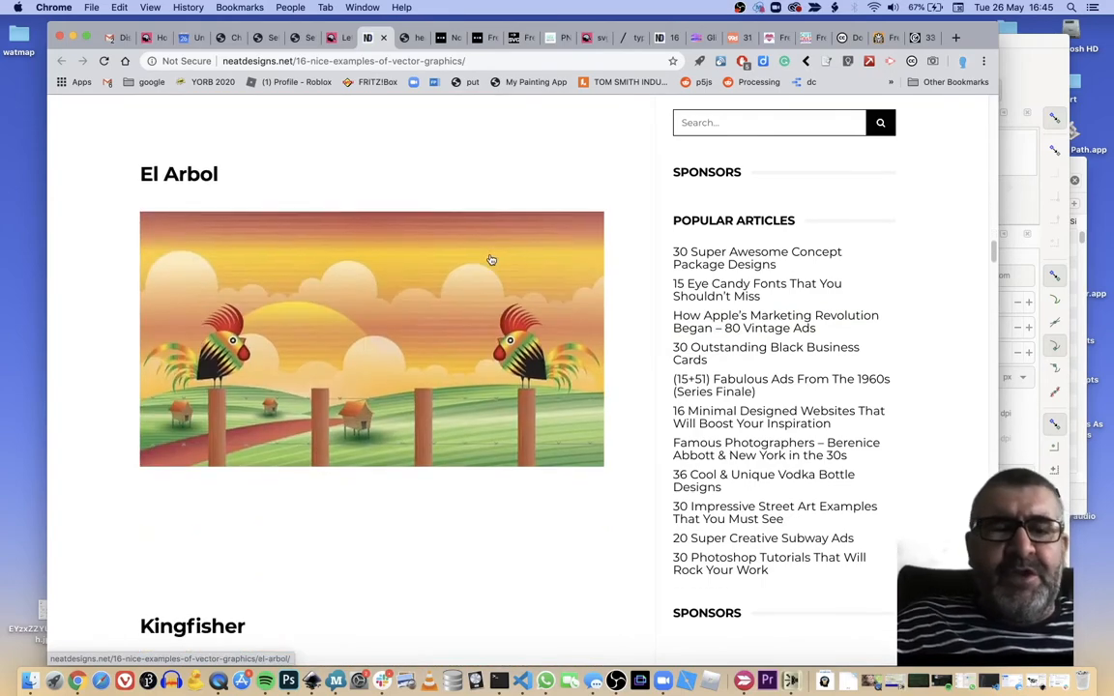
{"action": "scroll", "coordinate": [491, 259], "scroll_direction": "up", "scroll_amount": 7}
{"action": "scroll", "coordinate": [491, 259], "scroll_direction": "down", "scroll_amount": 4}
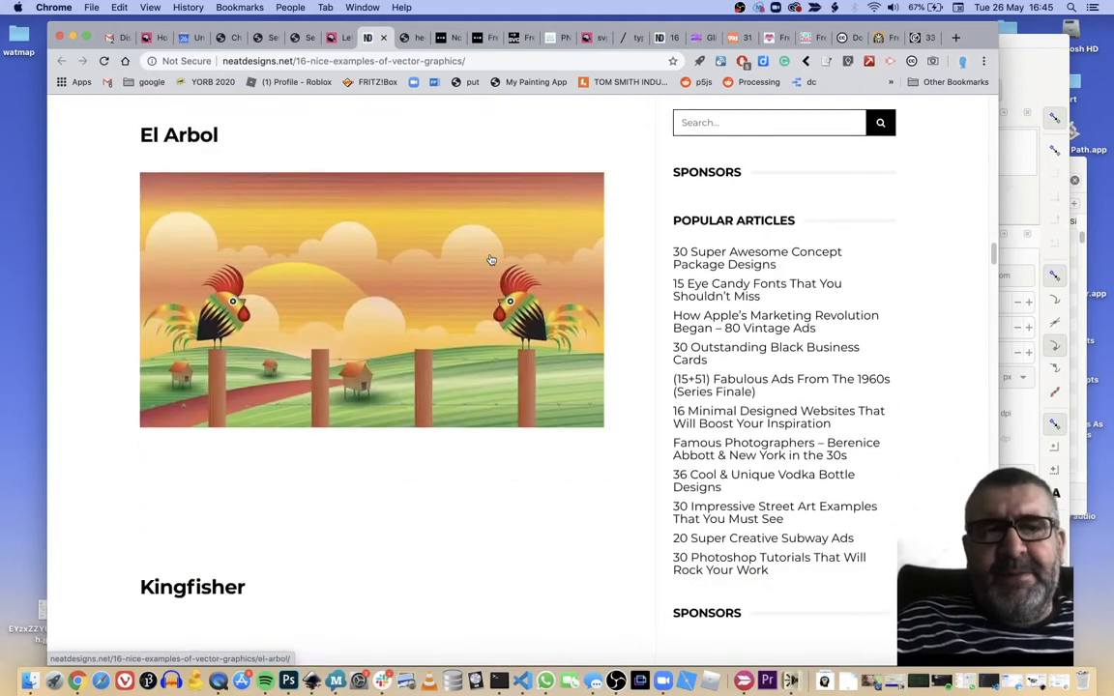
Examine the article's further vector artworks, from Kingfisher through Cool Birds and Facebook Isolation to Ayako
{"action": "scroll", "coordinate": [492, 260], "scroll_direction": "down", "scroll_amount": 4}
{"action": "scroll", "coordinate": [492, 260], "scroll_direction": "down", "scroll_amount": 1}
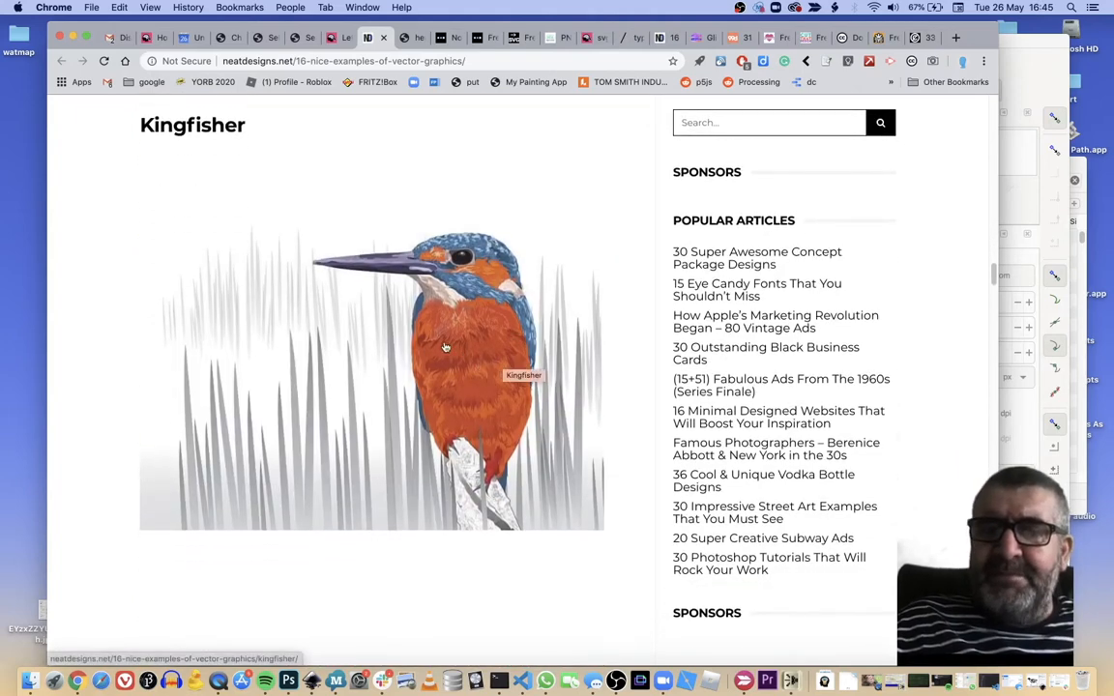
{"action": "scroll", "coordinate": [490, 345], "scroll_direction": "down", "scroll_amount": 12}
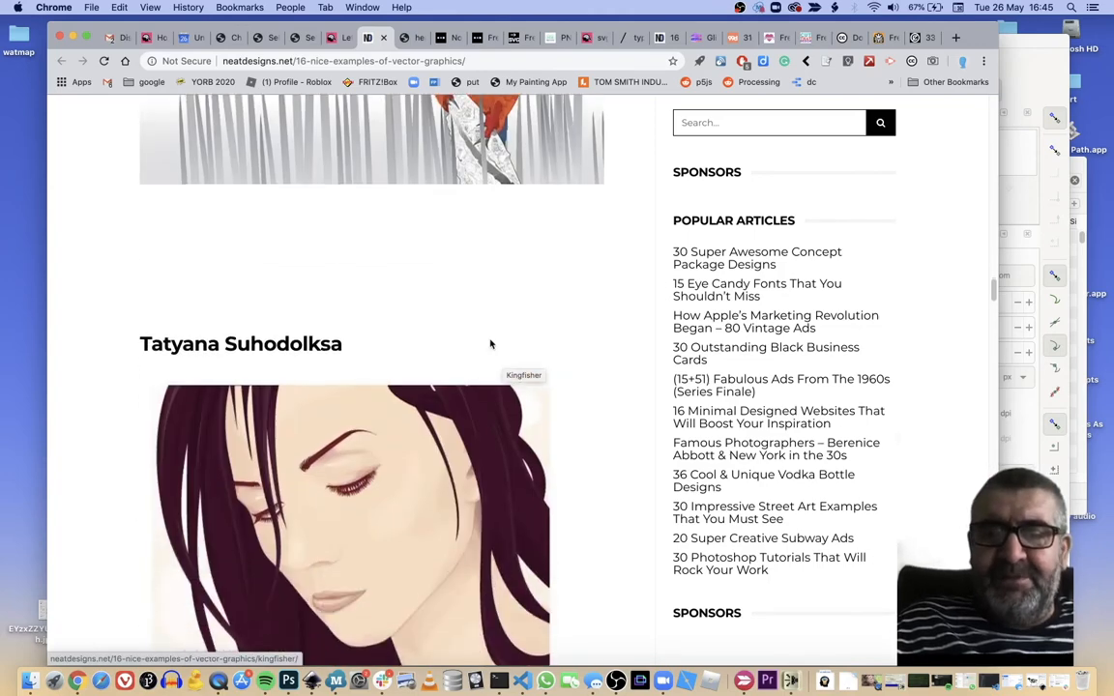
{"action": "scroll", "coordinate": [490, 344], "scroll_direction": "down", "scroll_amount": 5}
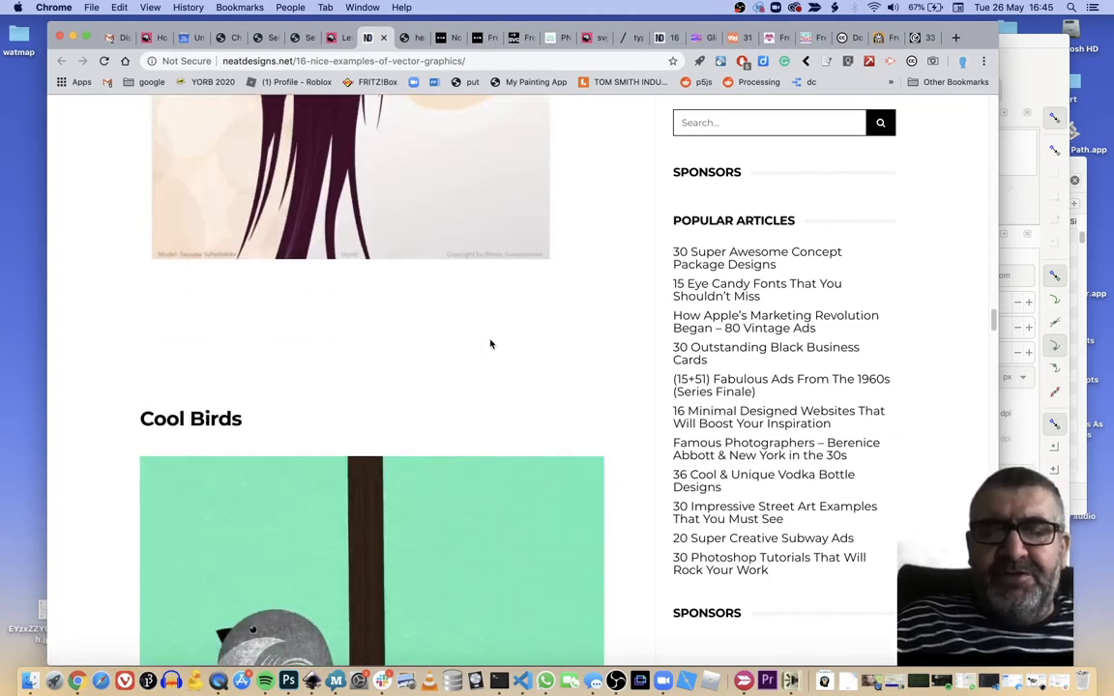
{"action": "scroll", "coordinate": [490, 345], "scroll_direction": "down", "scroll_amount": 12}
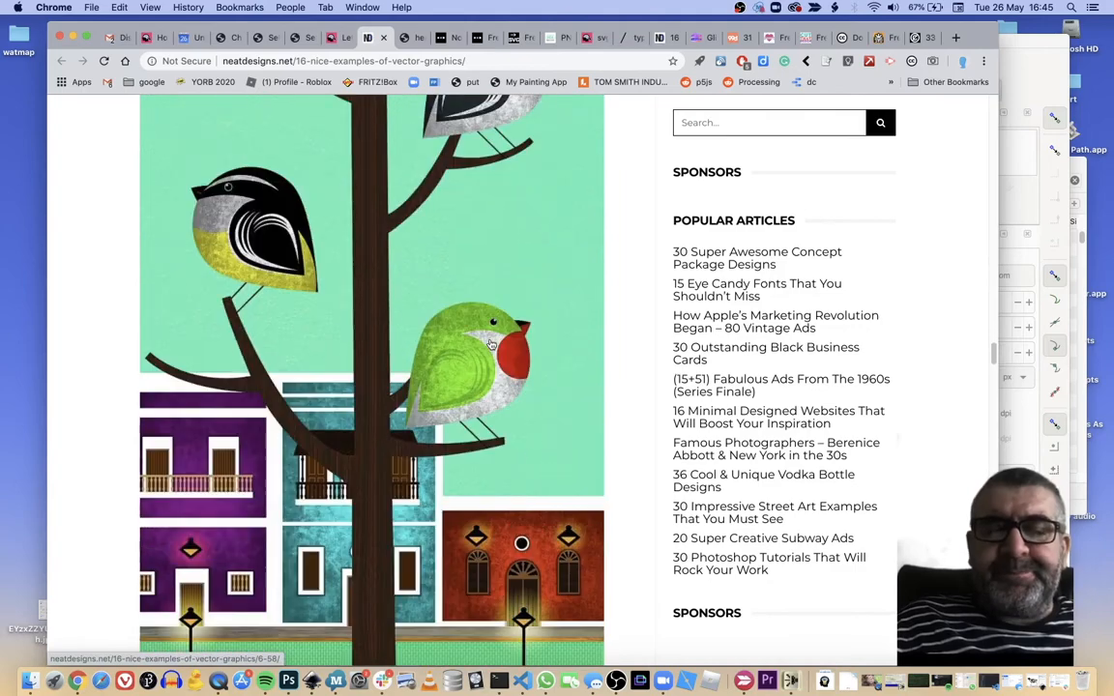
{"action": "scroll", "coordinate": [490, 345], "scroll_direction": "down", "scroll_amount": 5}
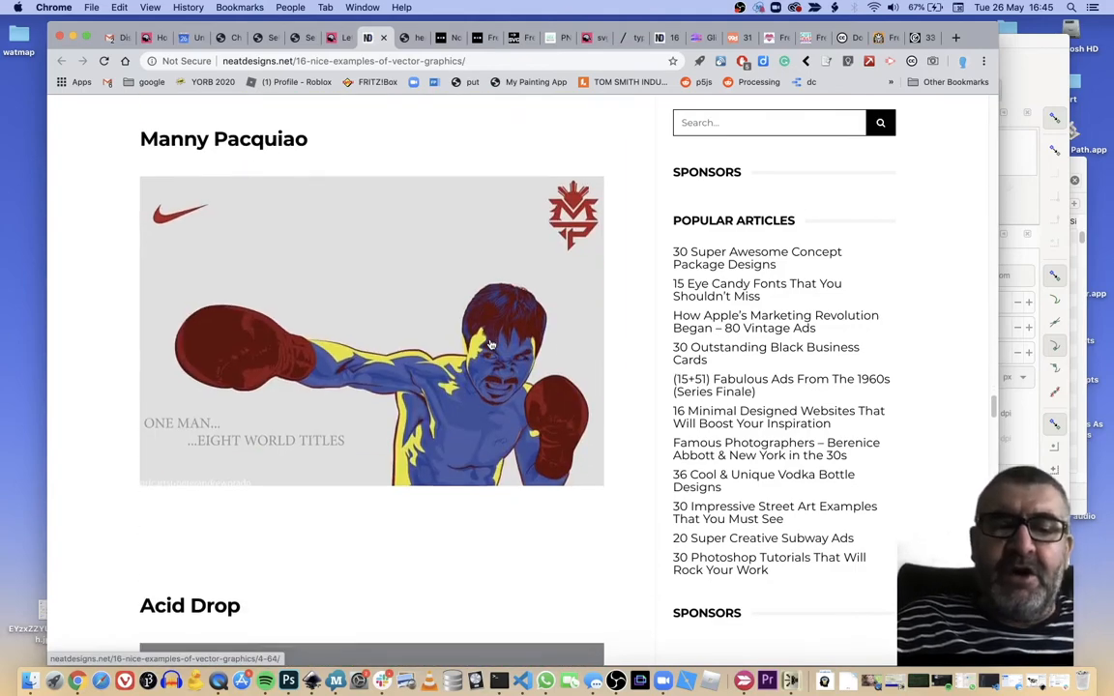
{"action": "scroll", "coordinate": [491, 345], "scroll_direction": "down", "scroll_amount": 10}
{"action": "scroll", "coordinate": [490, 345], "scroll_direction": "down", "scroll_amount": 10}
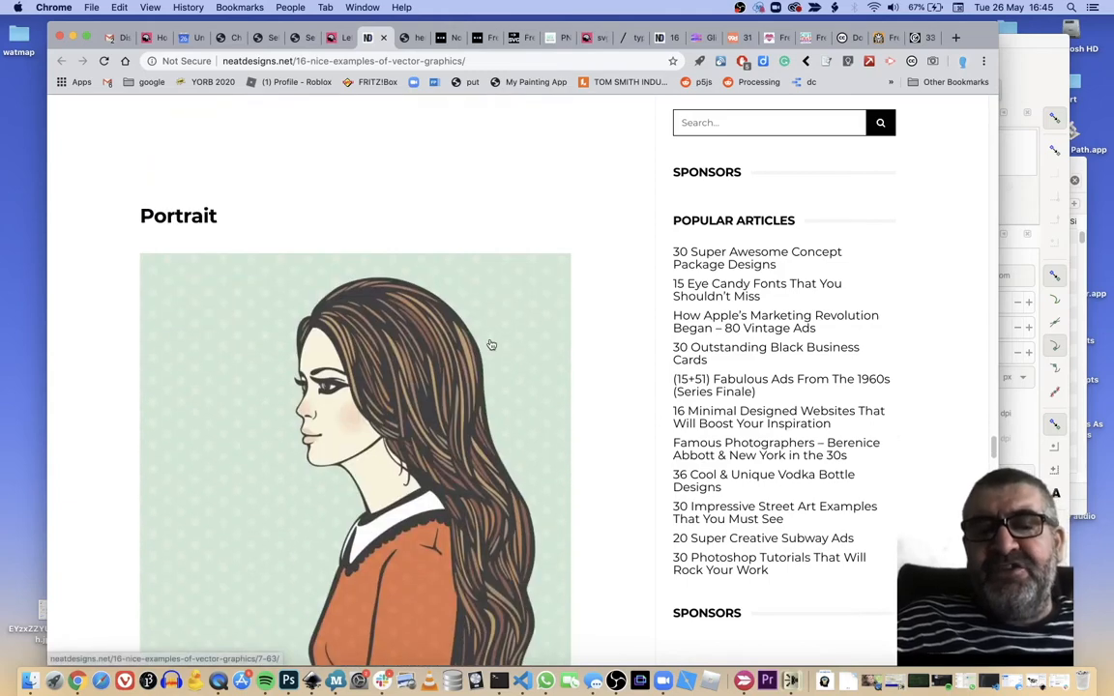
{"action": "scroll", "coordinate": [490, 345], "scroll_direction": "down", "scroll_amount": 8}
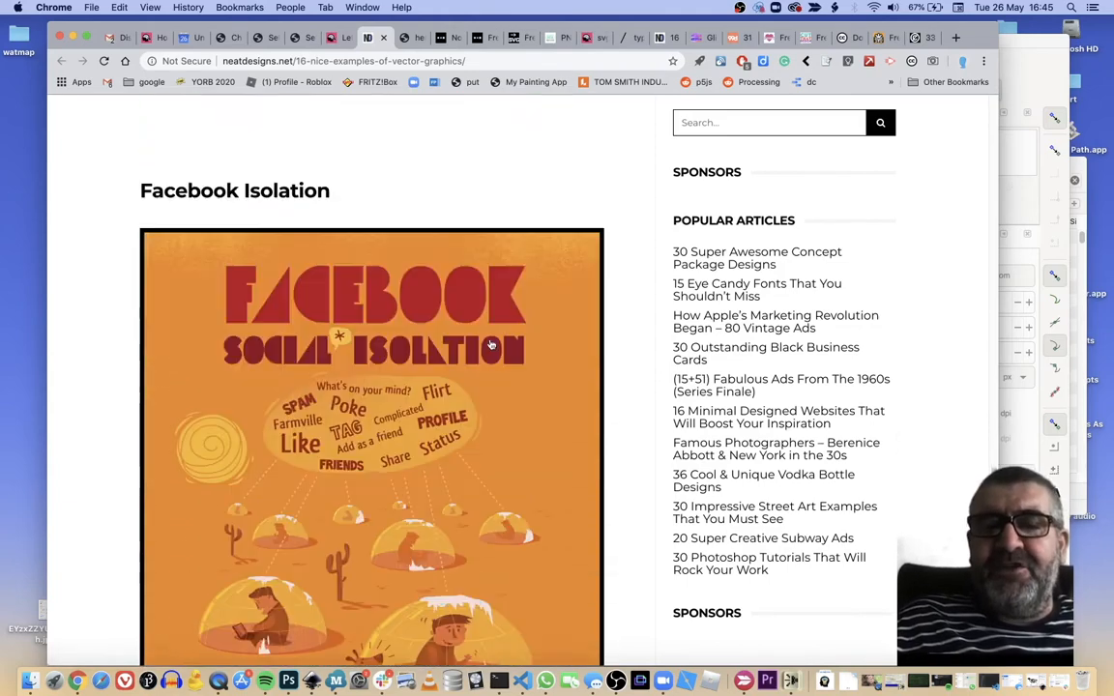
{"action": "scroll", "coordinate": [491, 344], "scroll_direction": "down", "scroll_amount": 8}
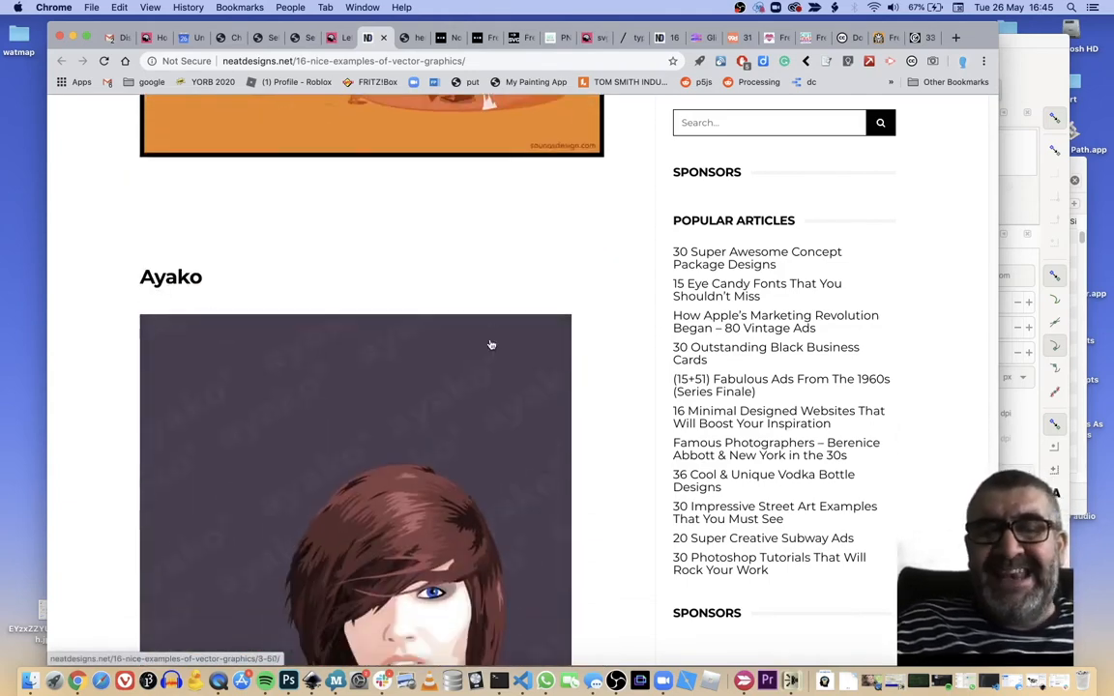
Open the Typographic Posters site from the logo activity's inspiration links and browse its poster gallery
{"action": "left_click", "coordinate": [337, 38]}
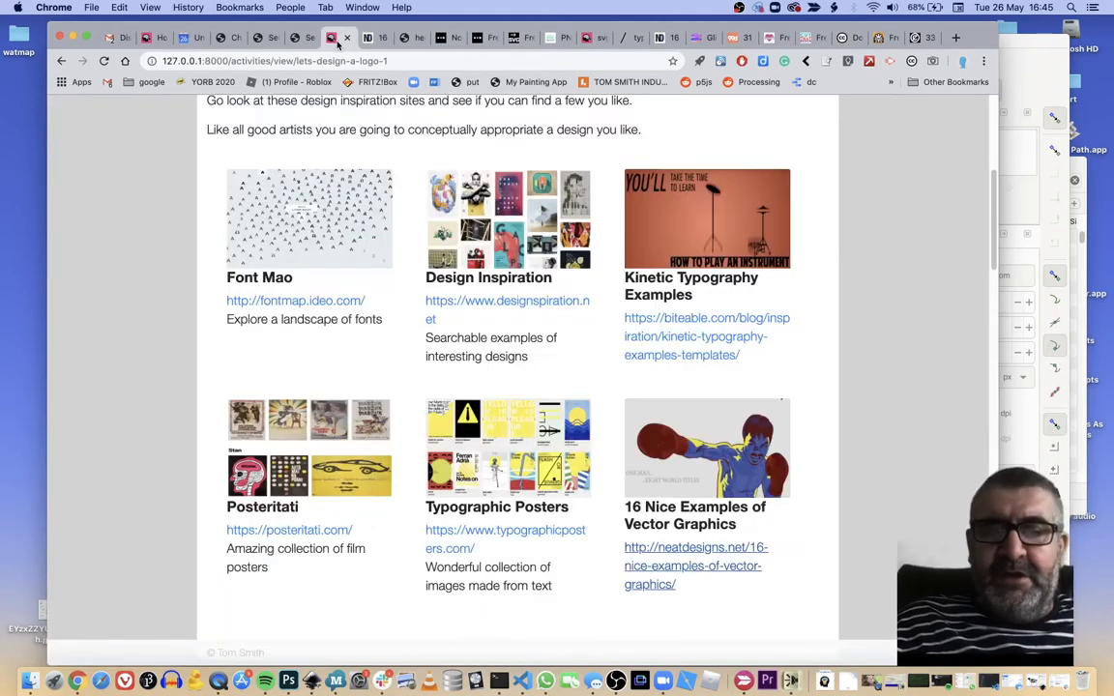
{"action": "left_click", "coordinate": [512, 452]}
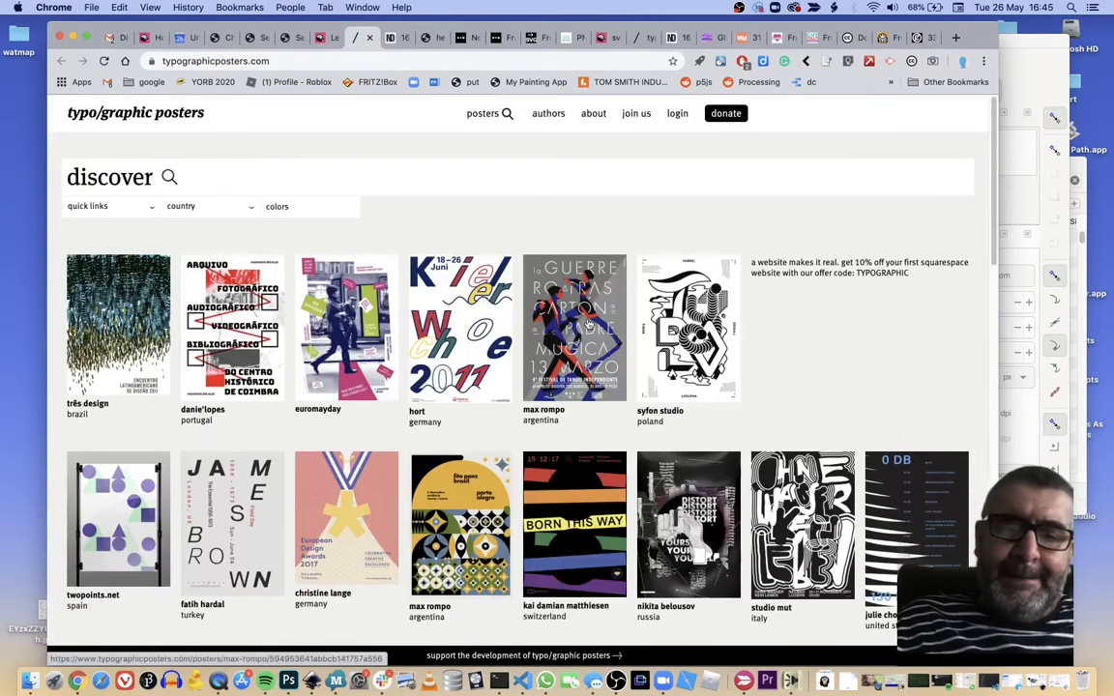
{"action": "scroll", "coordinate": [588, 324], "scroll_direction": "down", "scroll_amount": 10}
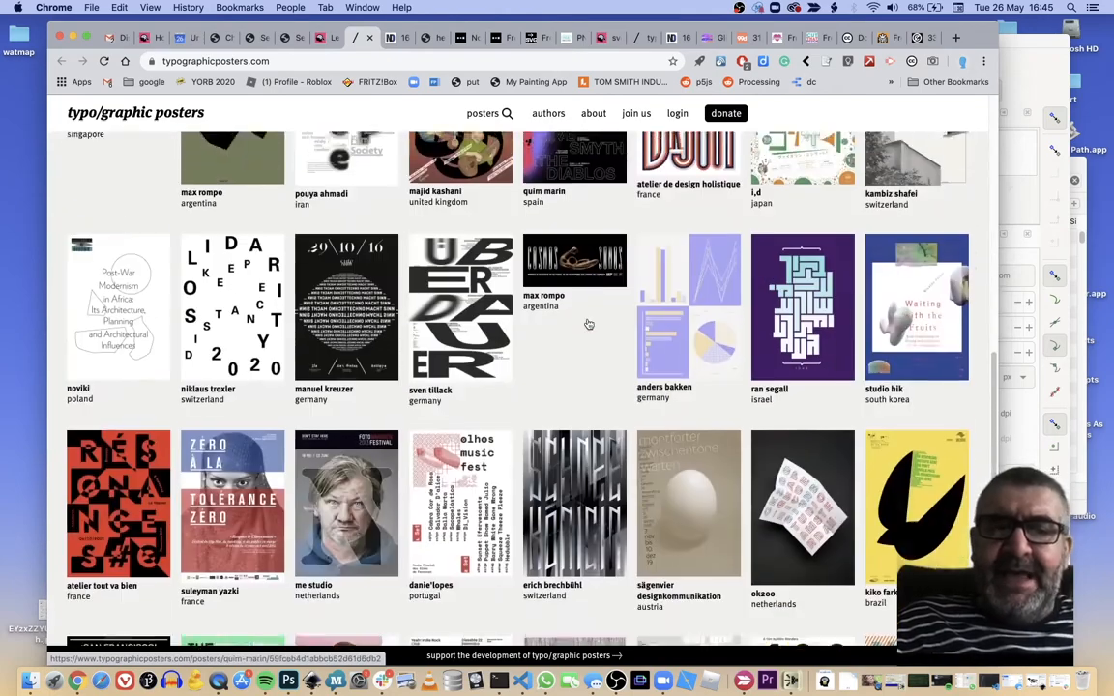
{"action": "scroll", "coordinate": [589, 324], "scroll_direction": "down", "scroll_amount": 3}
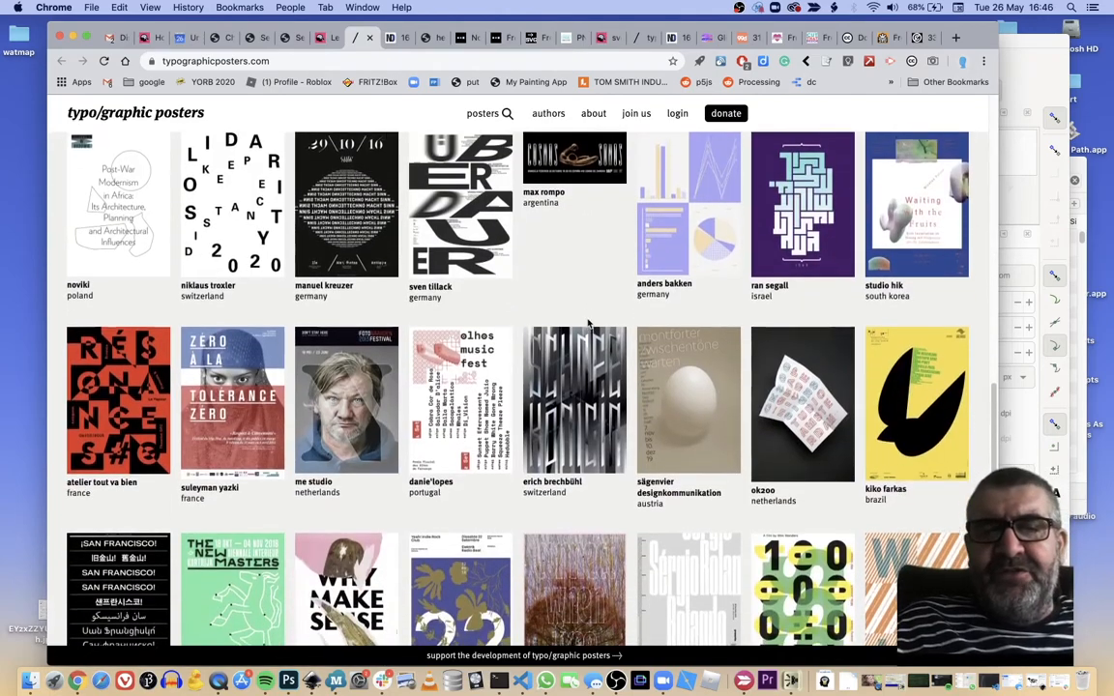
{"action": "scroll", "coordinate": [588, 324], "scroll_direction": "down", "scroll_amount": 2}
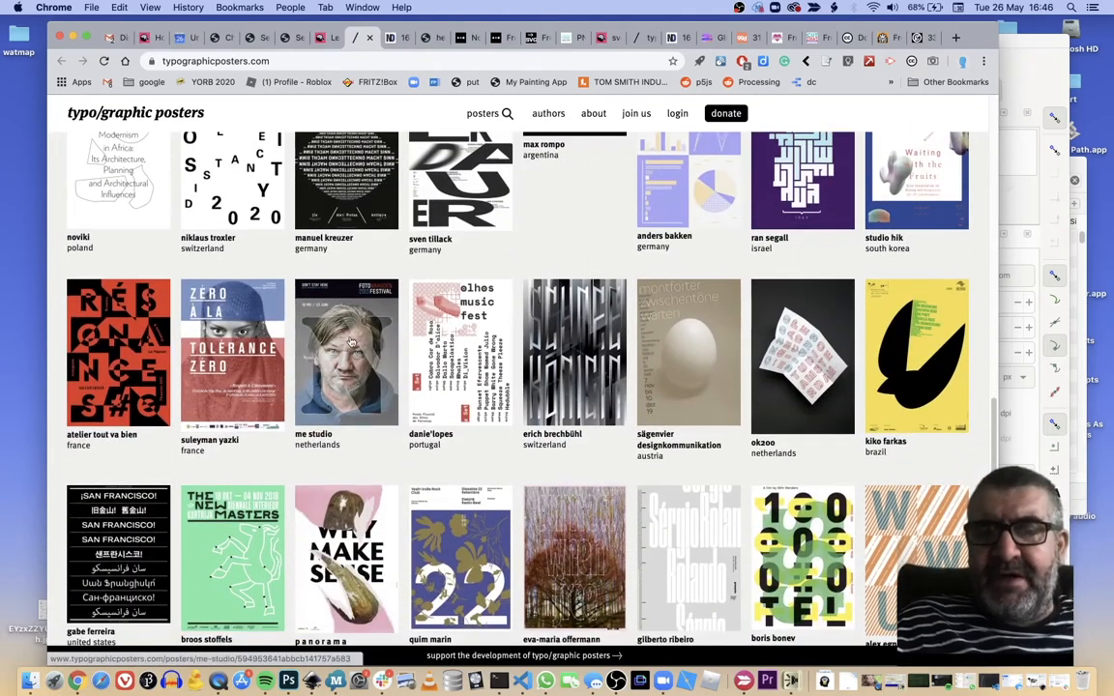
{"action": "scroll", "coordinate": [457, 338], "scroll_direction": "down", "scroll_amount": 5}
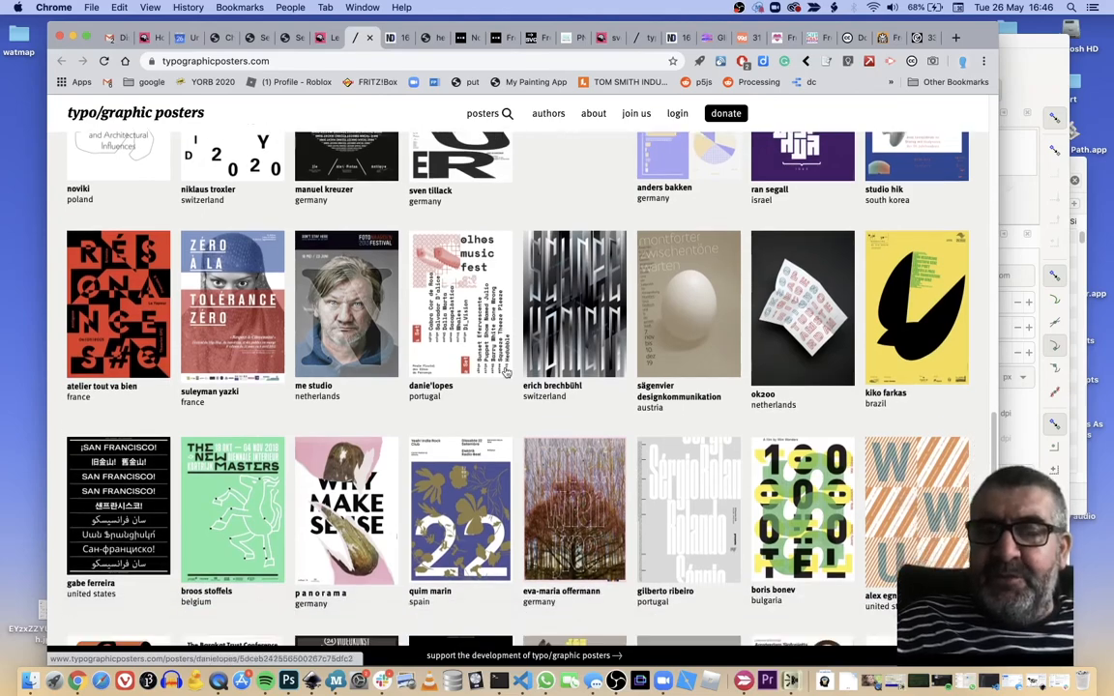
{"action": "scroll", "coordinate": [507, 373], "scroll_direction": "down", "scroll_amount": 2}
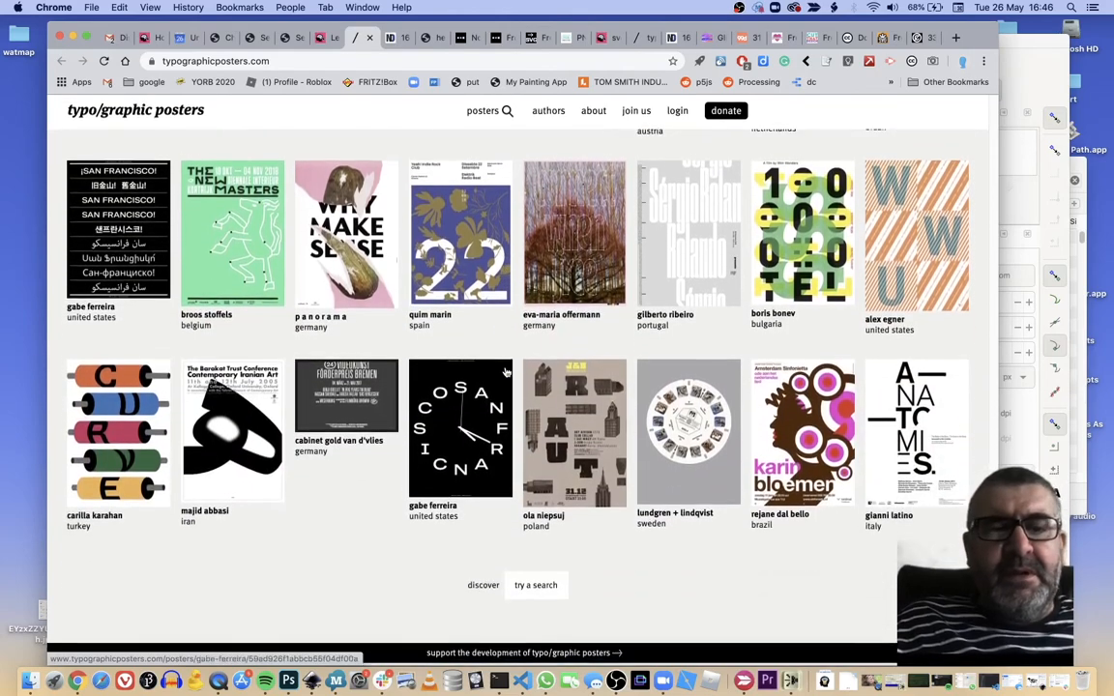
{"action": "scroll", "coordinate": [494, 418], "scroll_direction": "up", "scroll_amount": 15}
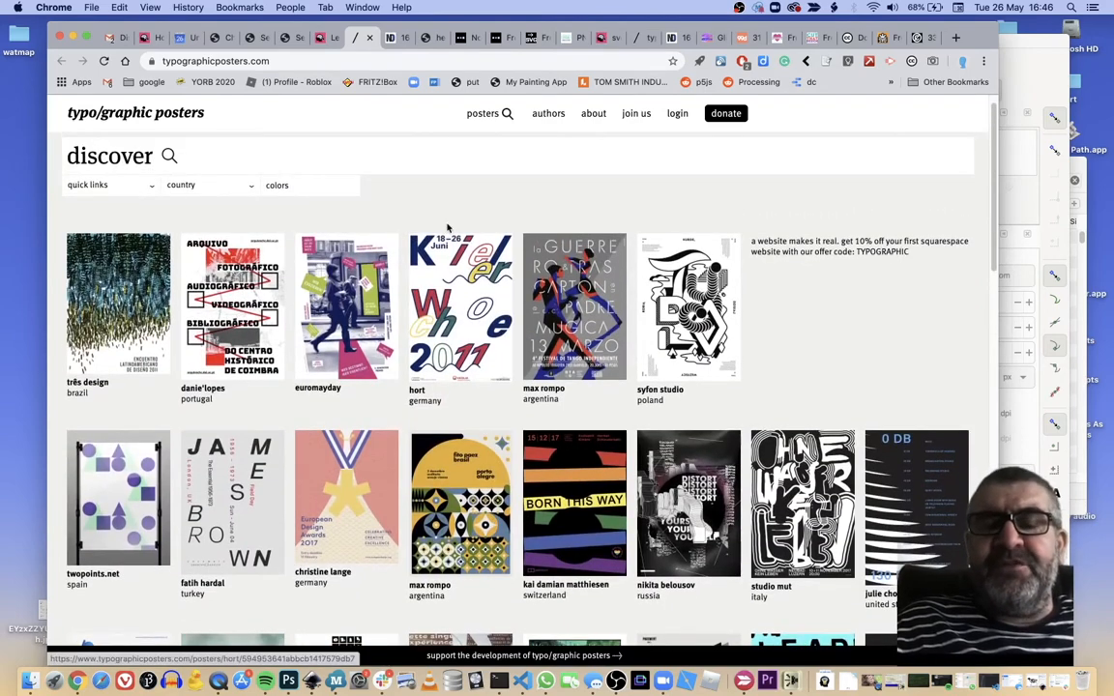
Open the Free Vectors site from the logo activity's Resources section and browse its vector graphics
{"action": "left_click", "coordinate": [327, 41]}
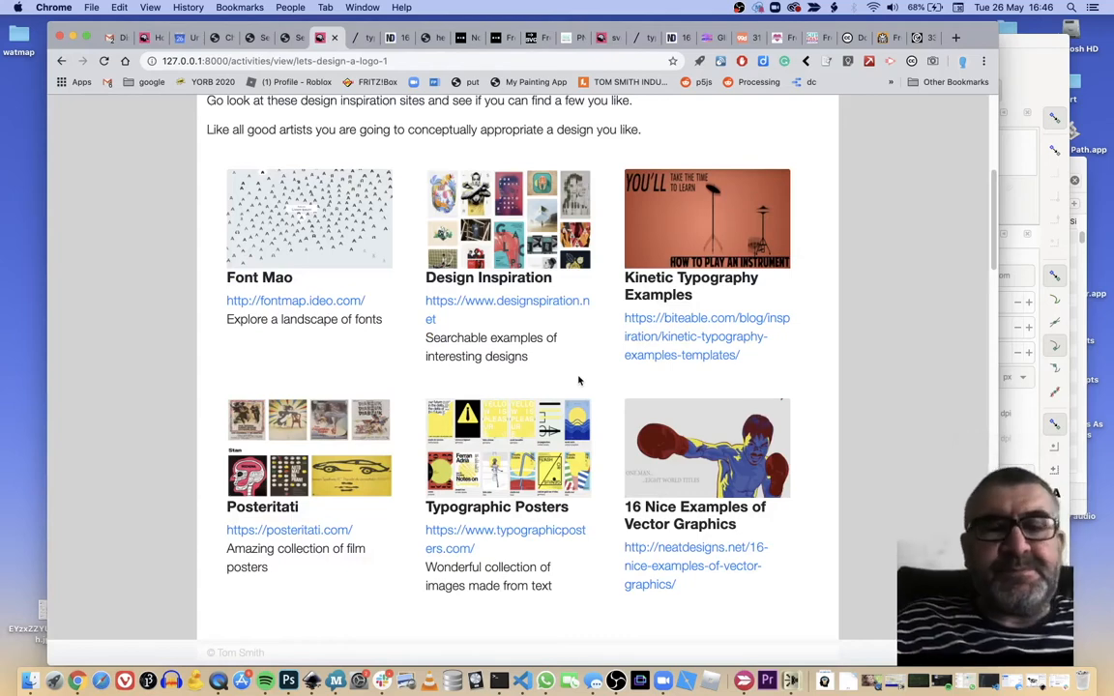
{"action": "scroll", "coordinate": [579, 380], "scroll_direction": "down", "scroll_amount": 2}
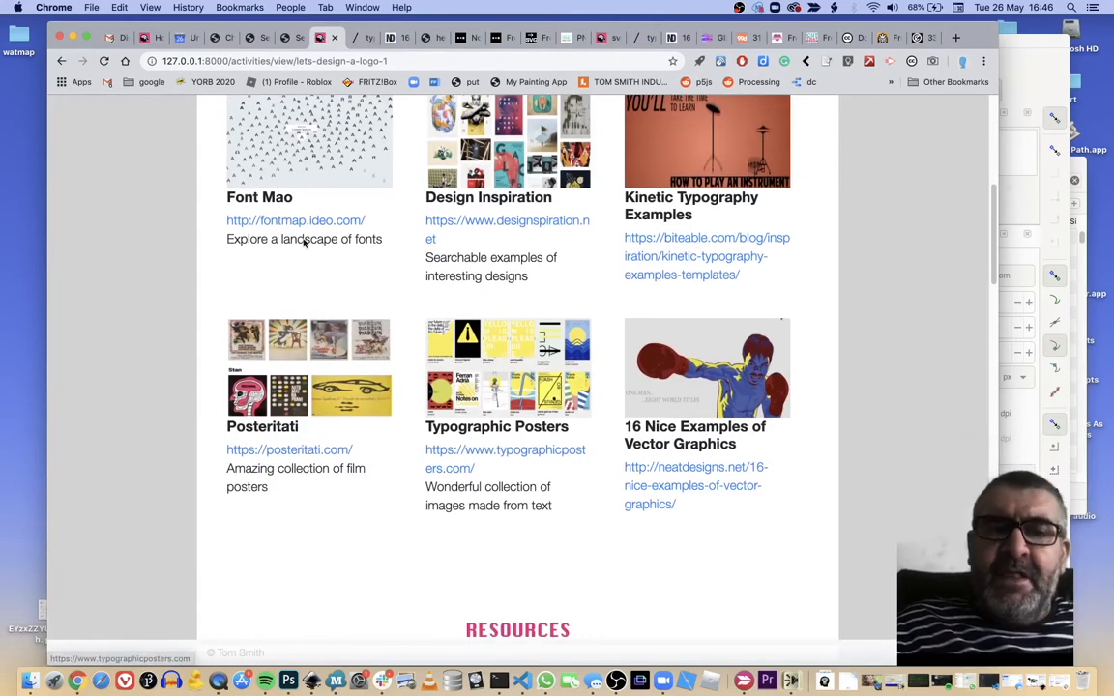
{"action": "scroll", "coordinate": [354, 306], "scroll_direction": "down", "scroll_amount": 10}
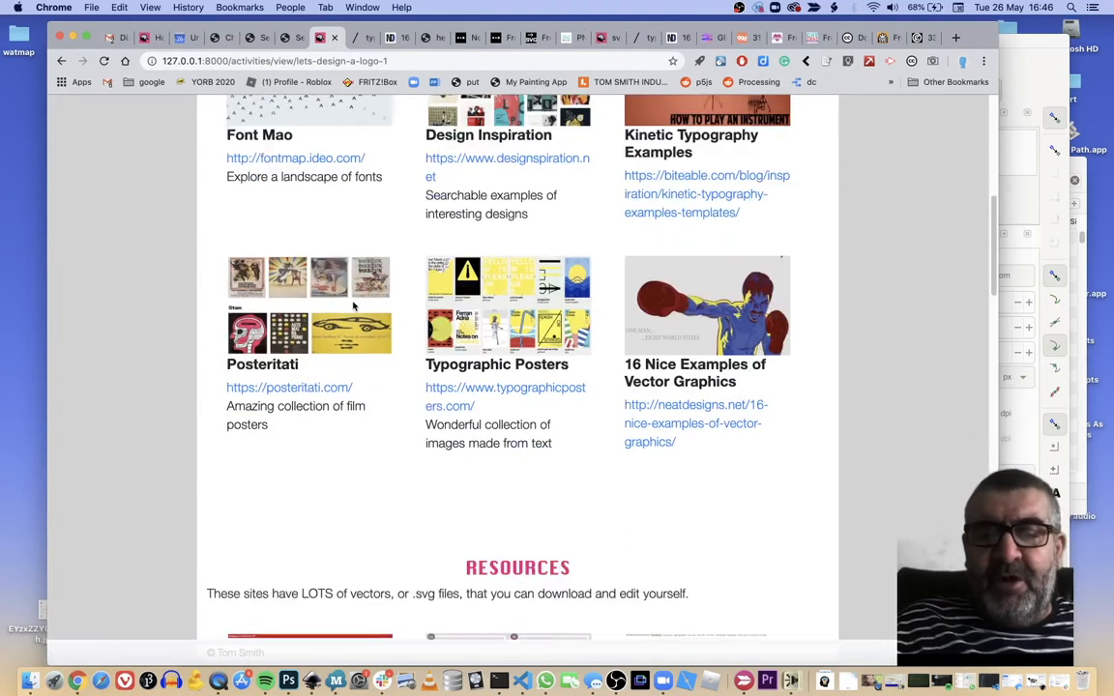
{"action": "scroll", "coordinate": [354, 306], "scroll_direction": "down", "scroll_amount": 3}
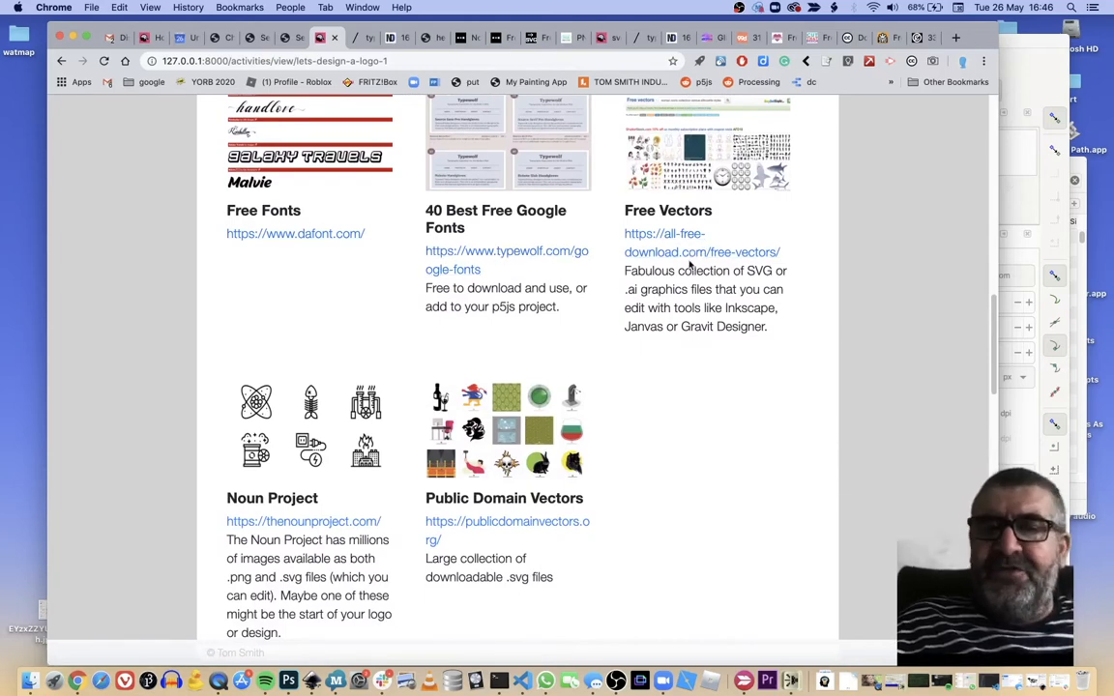
{"action": "left_click", "coordinate": [678, 254]}
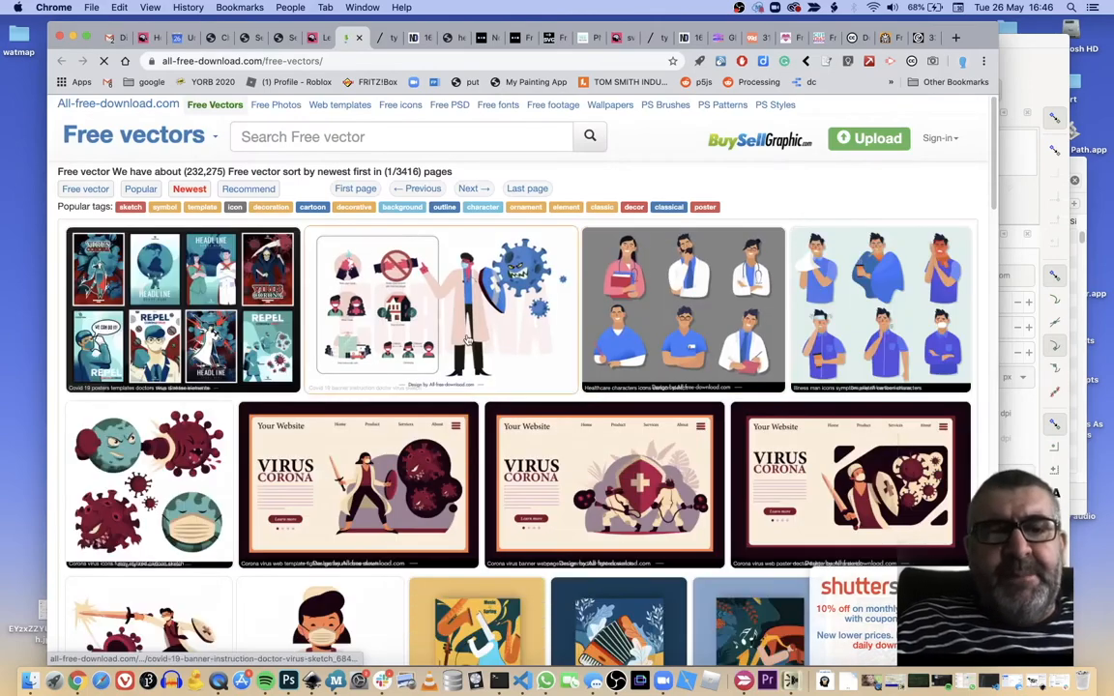
{"action": "scroll", "coordinate": [386, 363], "scroll_direction": "down", "scroll_amount": 10}
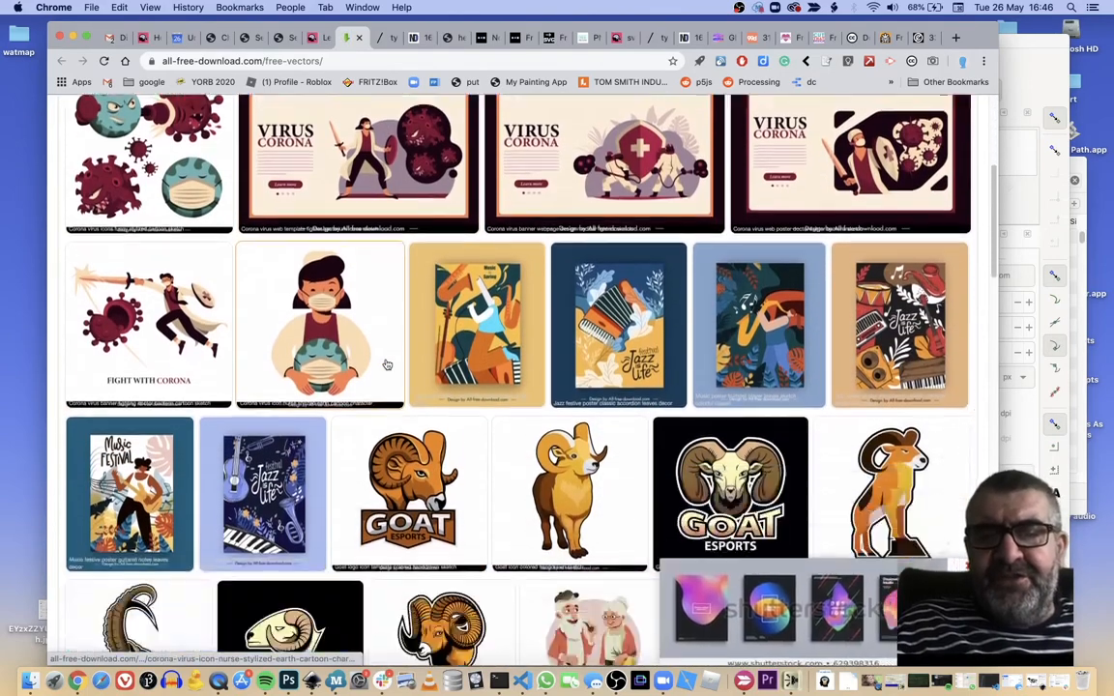
{"action": "scroll", "coordinate": [386, 364], "scroll_direction": "down", "scroll_amount": 2}
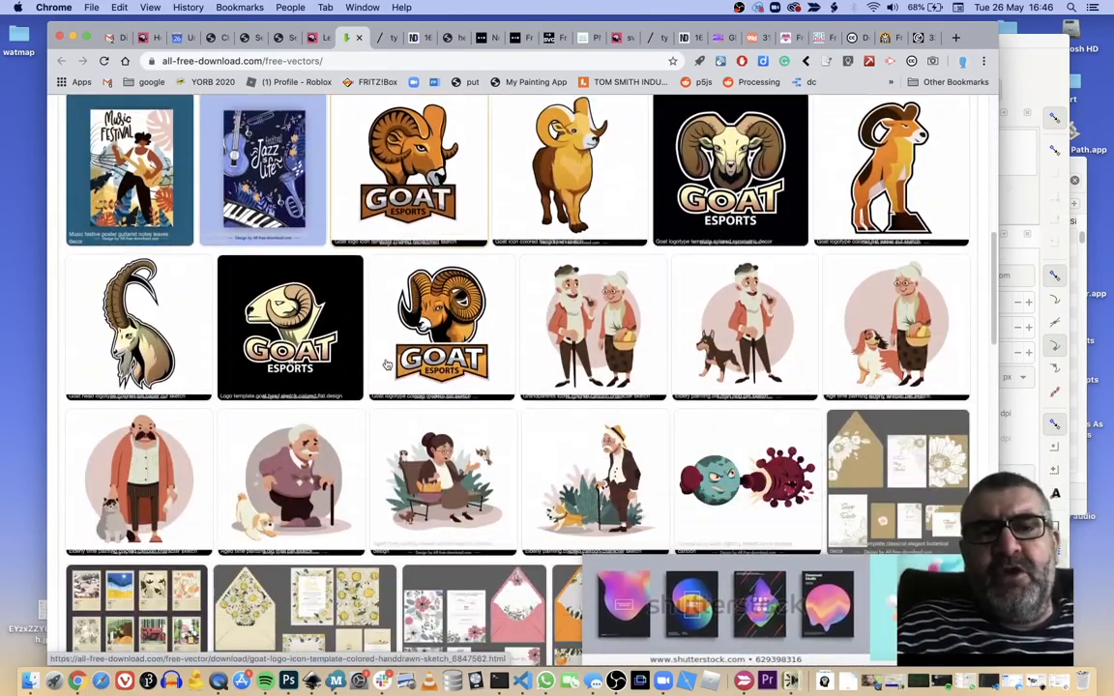
Search the Free Vectors site for "cow" and browse the resulting vector graphics
{"action": "scroll", "coordinate": [386, 363], "scroll_direction": "up", "scroll_amount": 15}
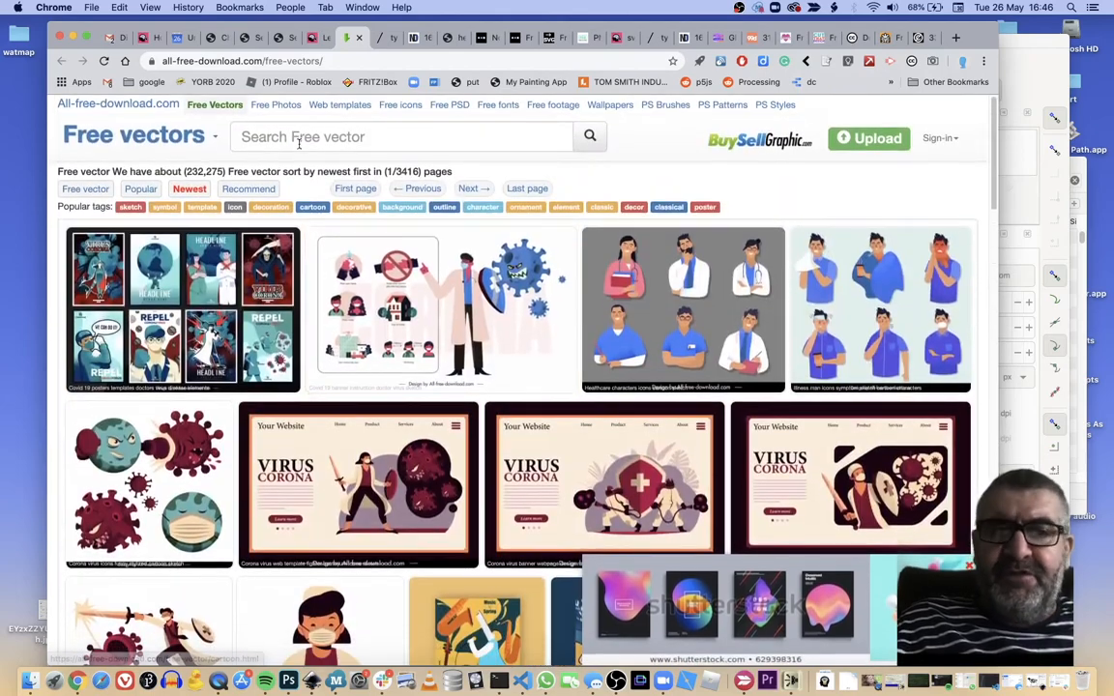
{"action": "left_click", "coordinate": [268, 126]}
{"action": "type", "text": "cow"}
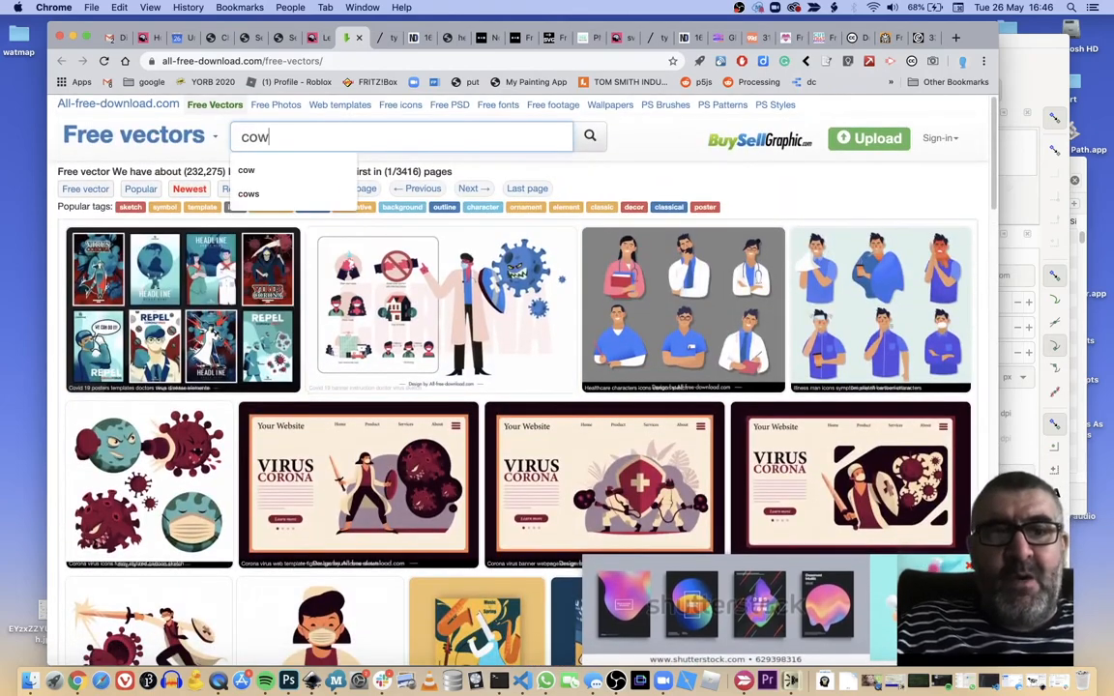
{"action": "key", "text": "Return"}
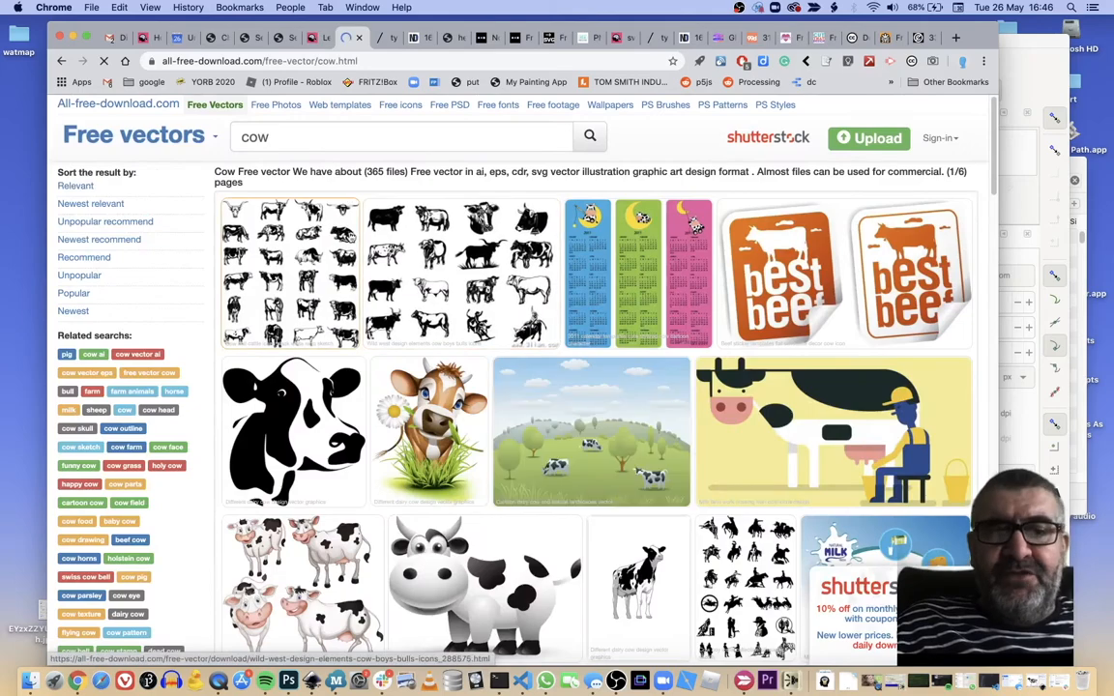
{"action": "scroll", "coordinate": [460, 261], "scroll_direction": "down", "scroll_amount": 4}
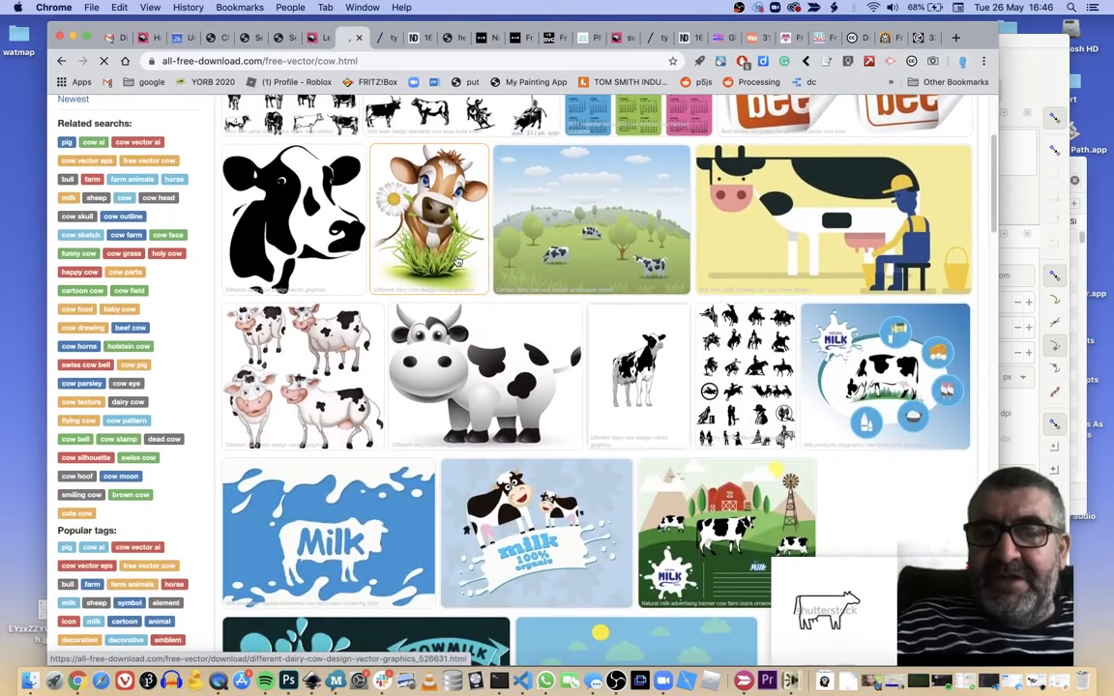
{"action": "scroll", "coordinate": [459, 262], "scroll_direction": "down", "scroll_amount": 5}
{"action": "scroll", "coordinate": [459, 262], "scroll_direction": "down", "scroll_amount": 10}
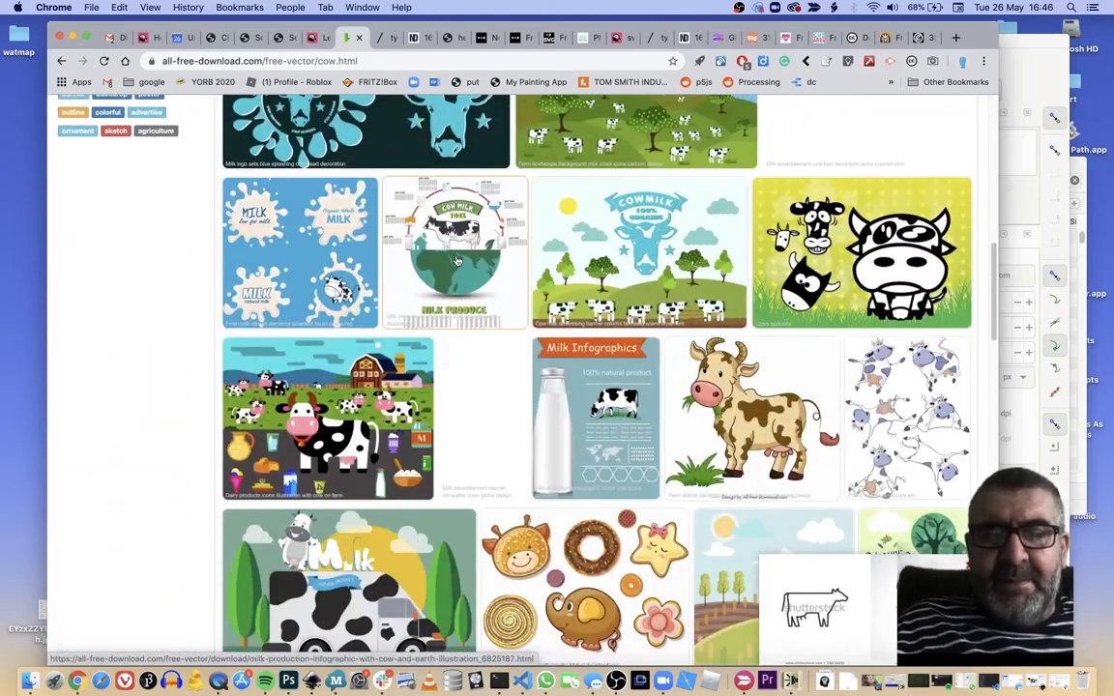
{"action": "scroll", "coordinate": [458, 261], "scroll_direction": "down", "scroll_amount": 10}
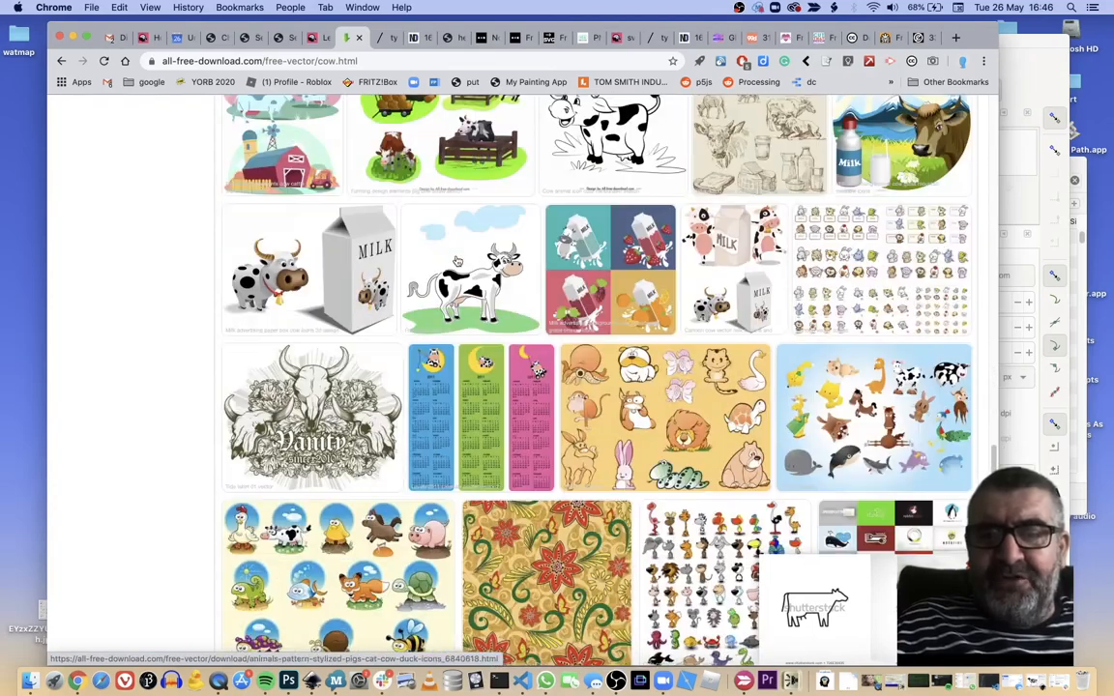
{"action": "scroll", "coordinate": [458, 261], "scroll_direction": "up", "scroll_amount": 3}
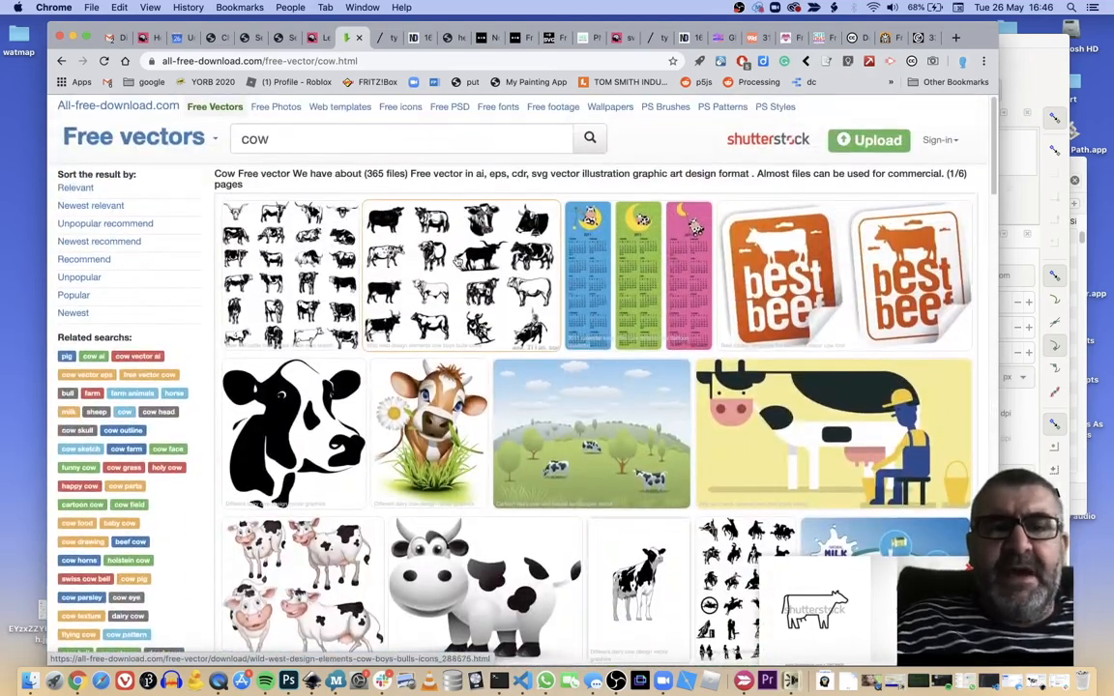
Open Public Domain Vectors from the logo activity's Resources section and search the site for "cow"
{"action": "left_click", "coordinate": [311, 38]}
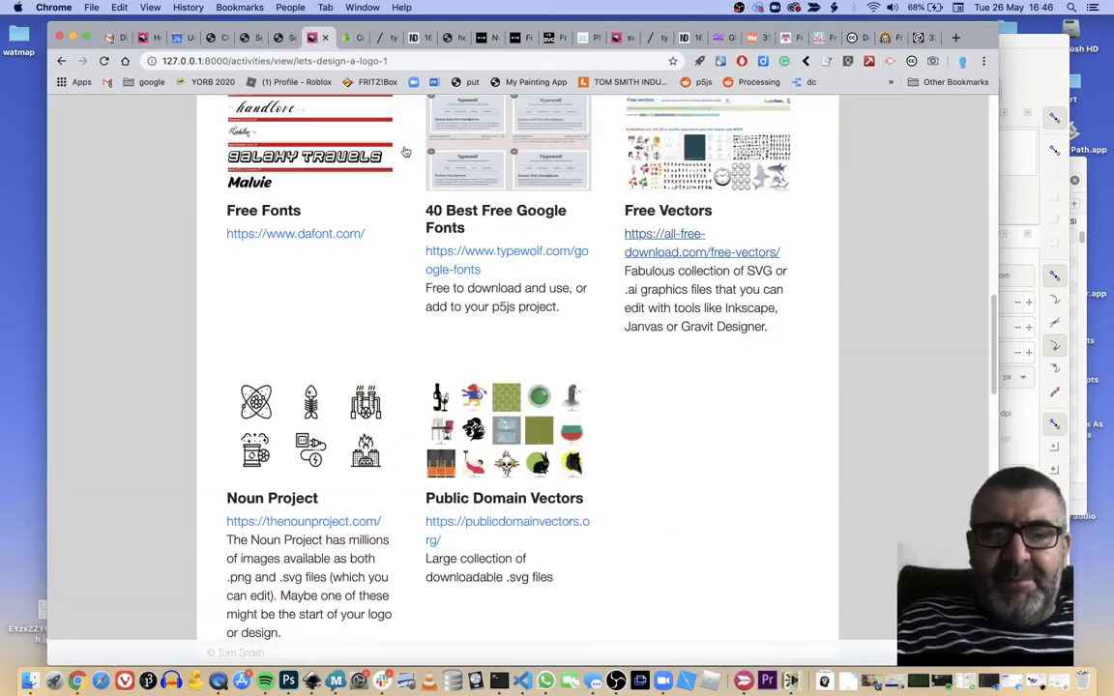
{"action": "left_click", "coordinate": [505, 524]}
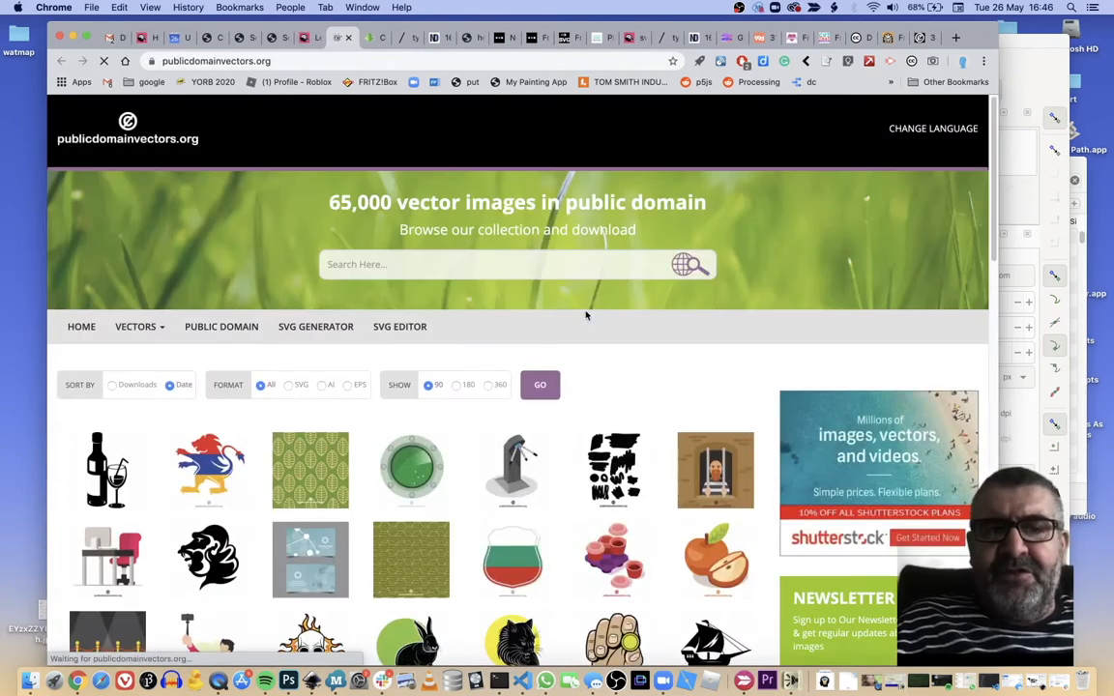
{"action": "left_click", "coordinate": [432, 265]}
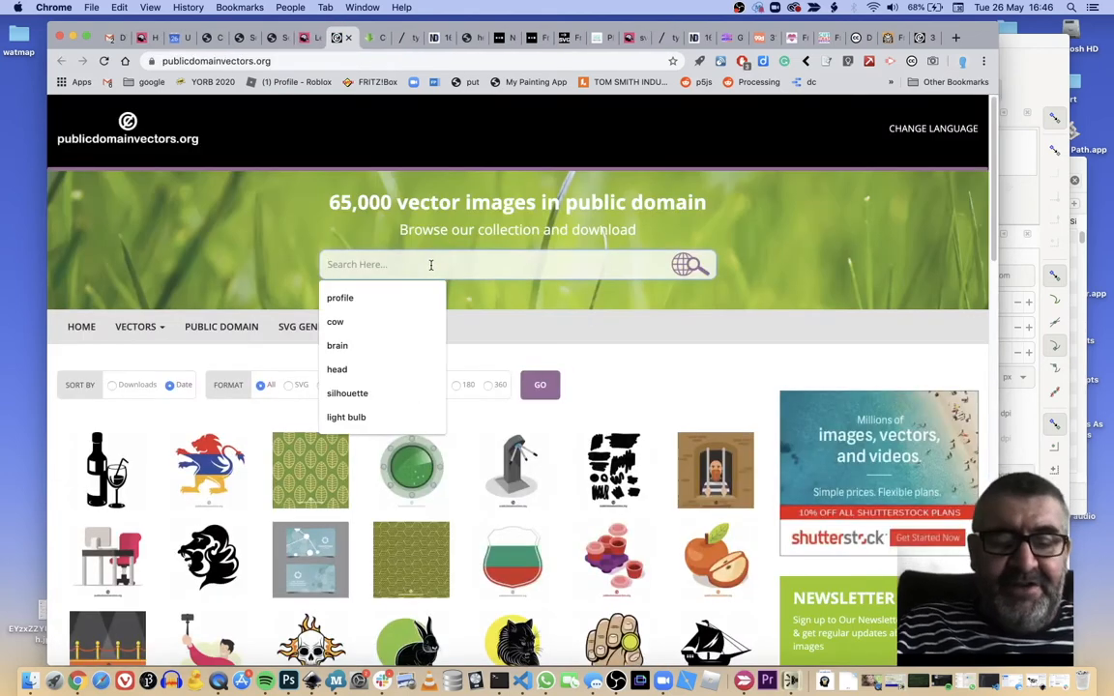
{"action": "type", "text": "cow"}
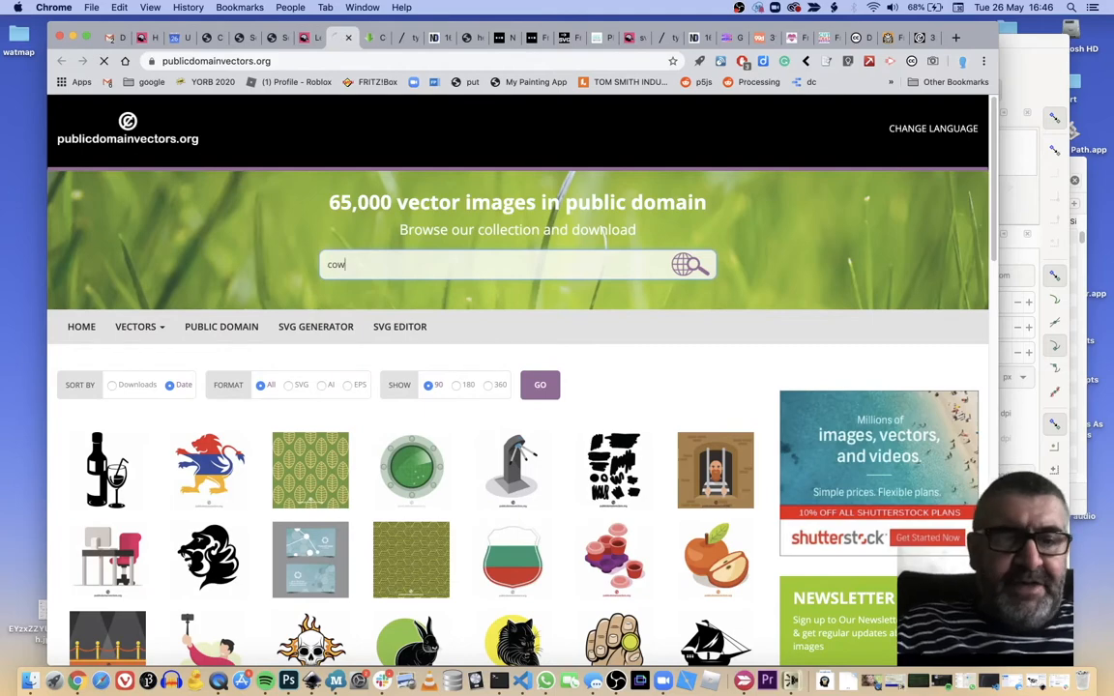
Browse the cow search results and download the SVG file of "Vector image of cow full of milk"
{"action": "scroll", "coordinate": [502, 329], "scroll_direction": "down", "scroll_amount": 5}
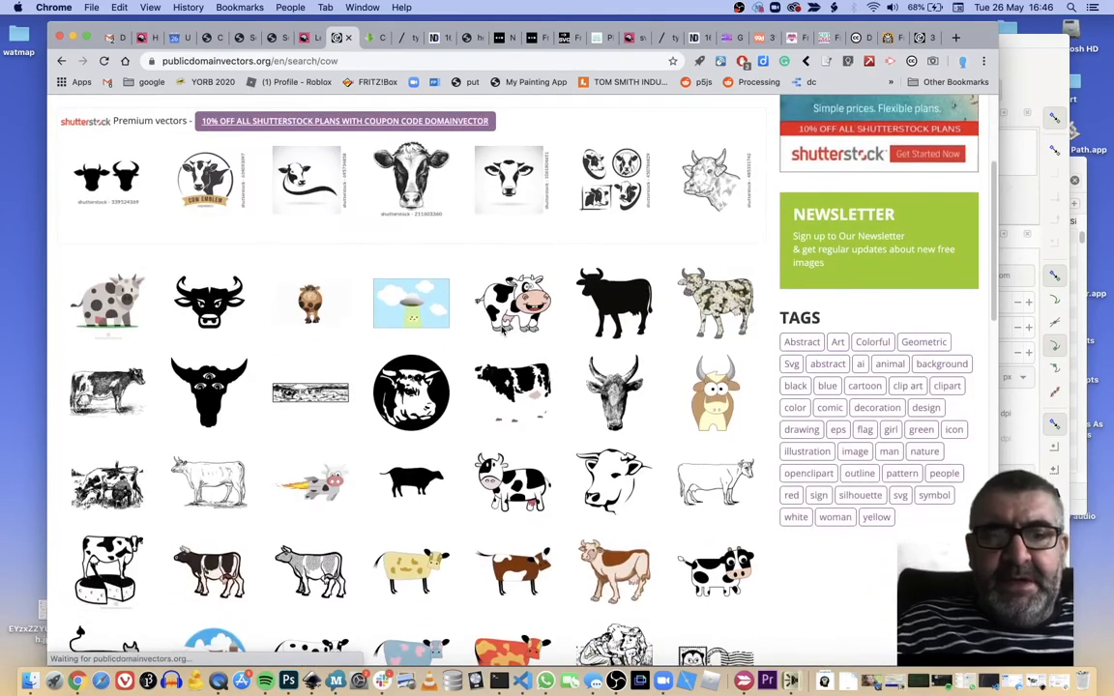
{"action": "scroll", "coordinate": [502, 329], "scroll_direction": "down", "scroll_amount": 2}
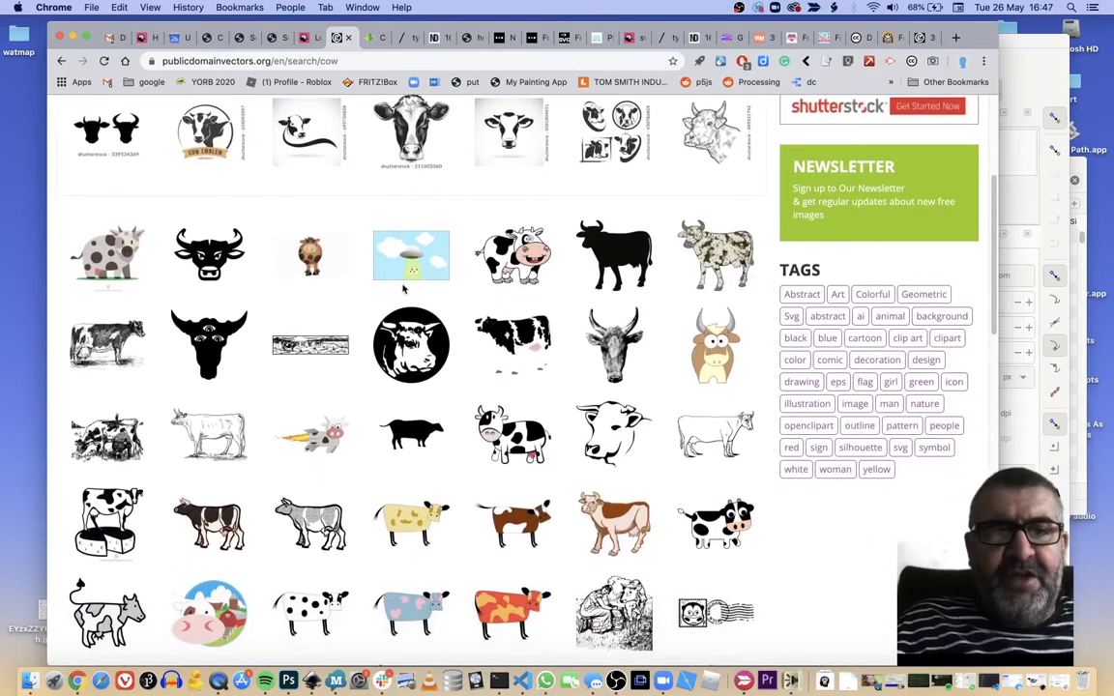
{"action": "scroll", "coordinate": [278, 279], "scroll_direction": "down", "scroll_amount": 5}
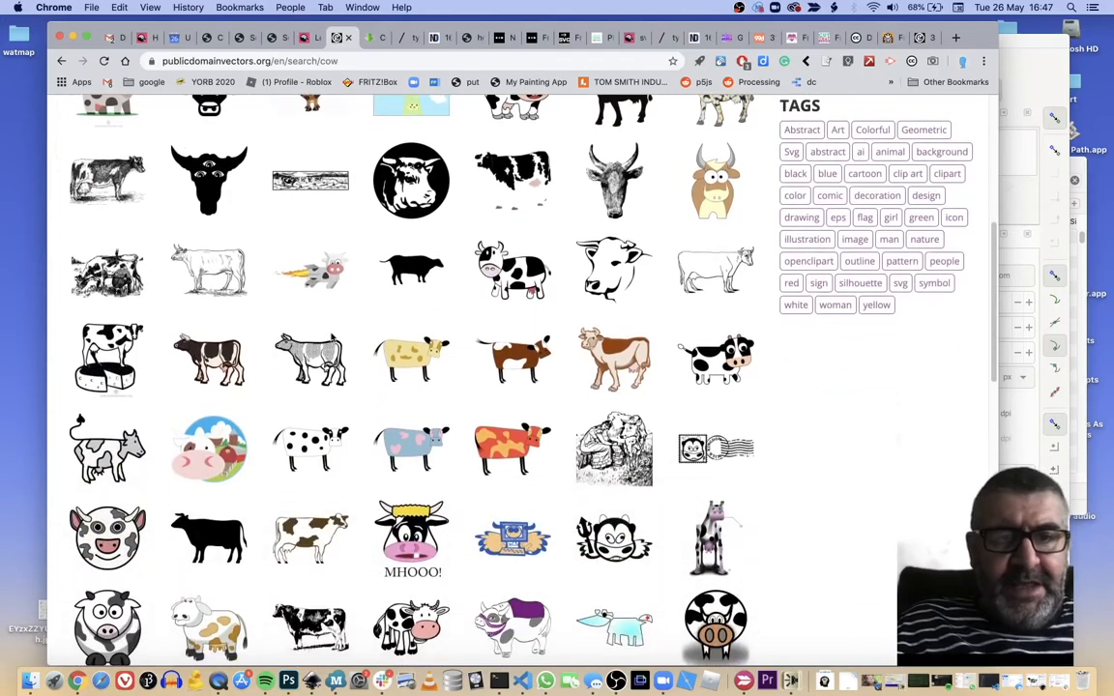
{"action": "scroll", "coordinate": [416, 619], "scroll_direction": "down", "scroll_amount": 2}
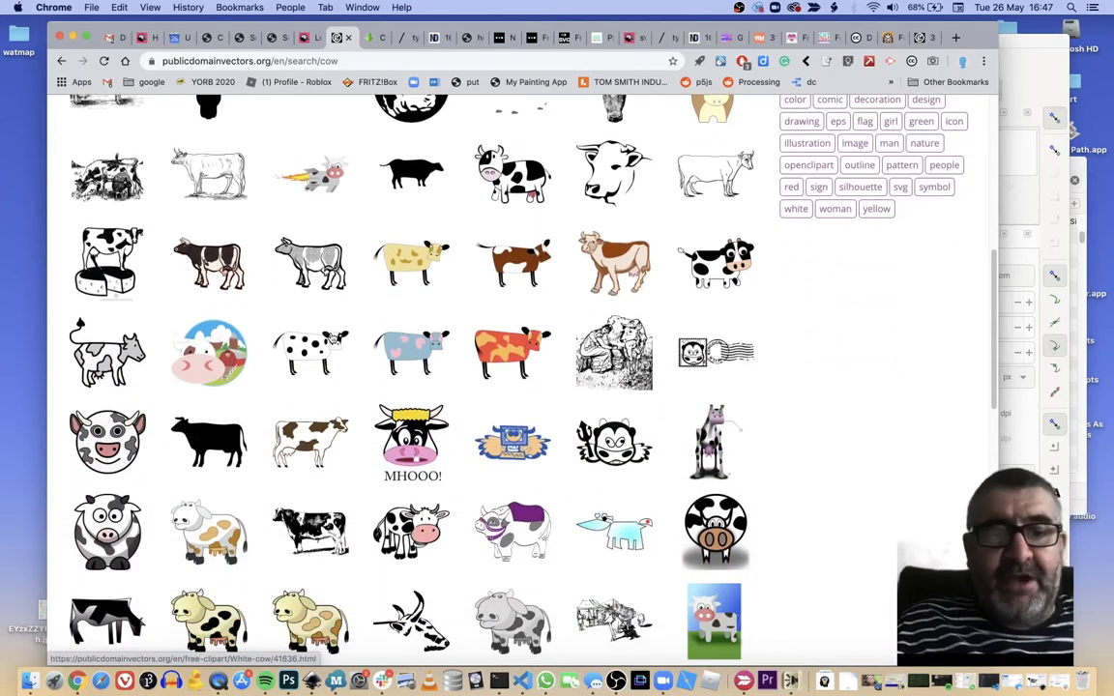
{"action": "scroll", "coordinate": [330, 335], "scroll_direction": "down", "scroll_amount": 2}
{"action": "scroll", "coordinate": [331, 336], "scroll_direction": "down", "scroll_amount": 4}
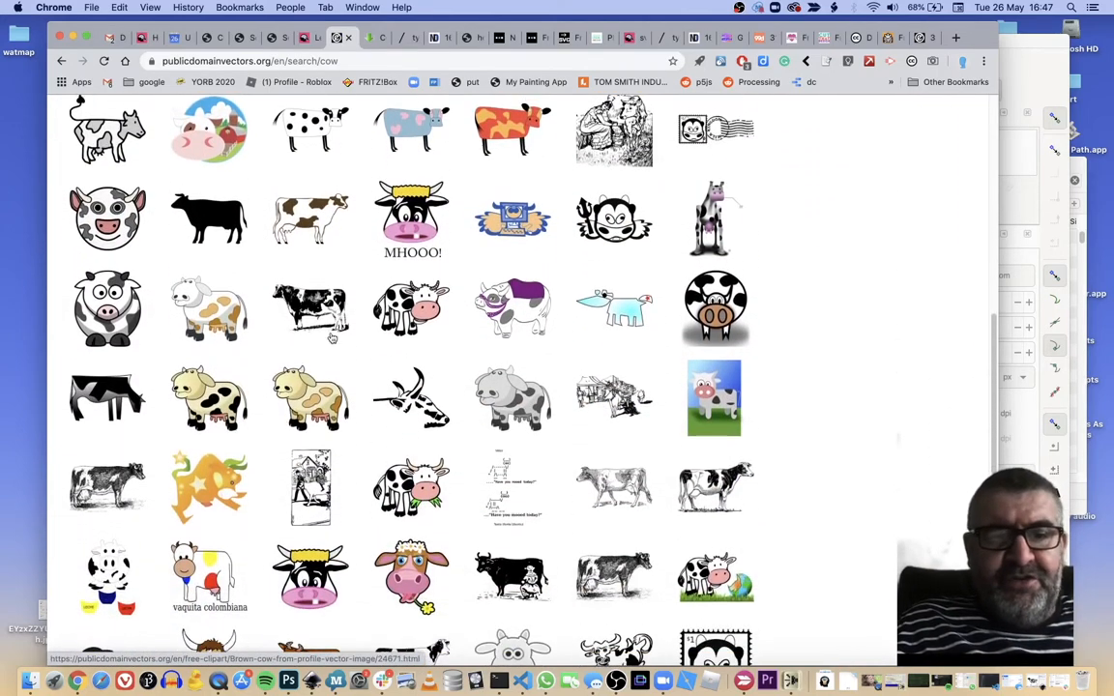
{"action": "scroll", "coordinate": [331, 335], "scroll_direction": "up", "scroll_amount": 5}
{"action": "scroll", "coordinate": [332, 336], "scroll_direction": "up", "scroll_amount": 4}
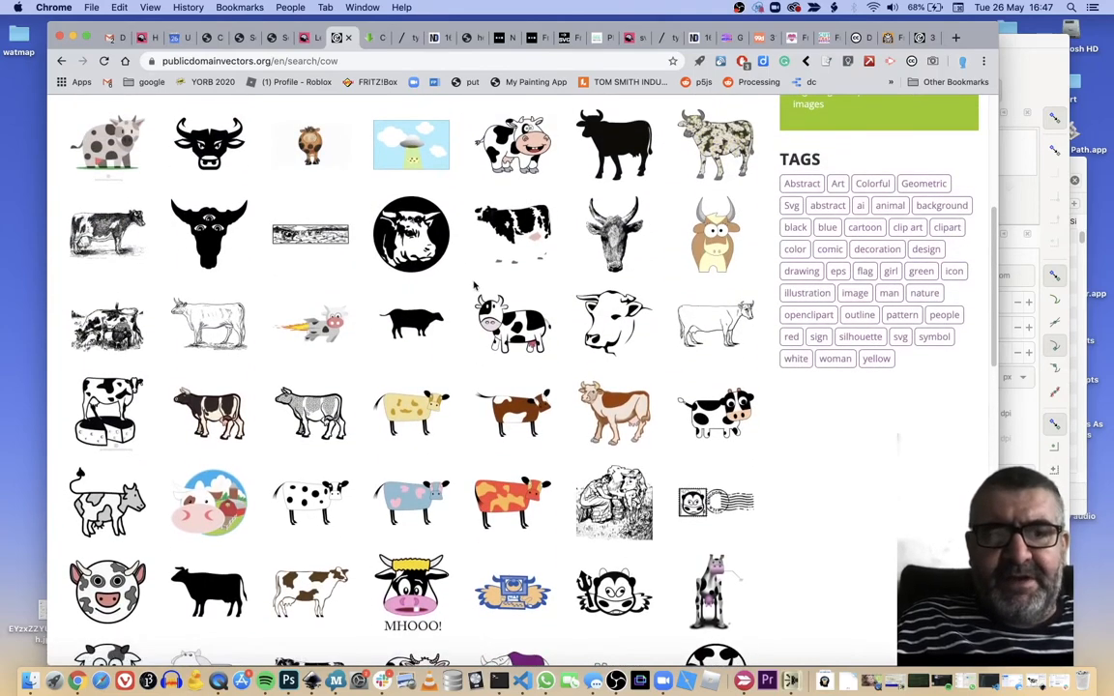
{"action": "scroll", "coordinate": [491, 317], "scroll_direction": "down", "scroll_amount": 4}
{"action": "scroll", "coordinate": [491, 316], "scroll_direction": "down", "scroll_amount": 10}
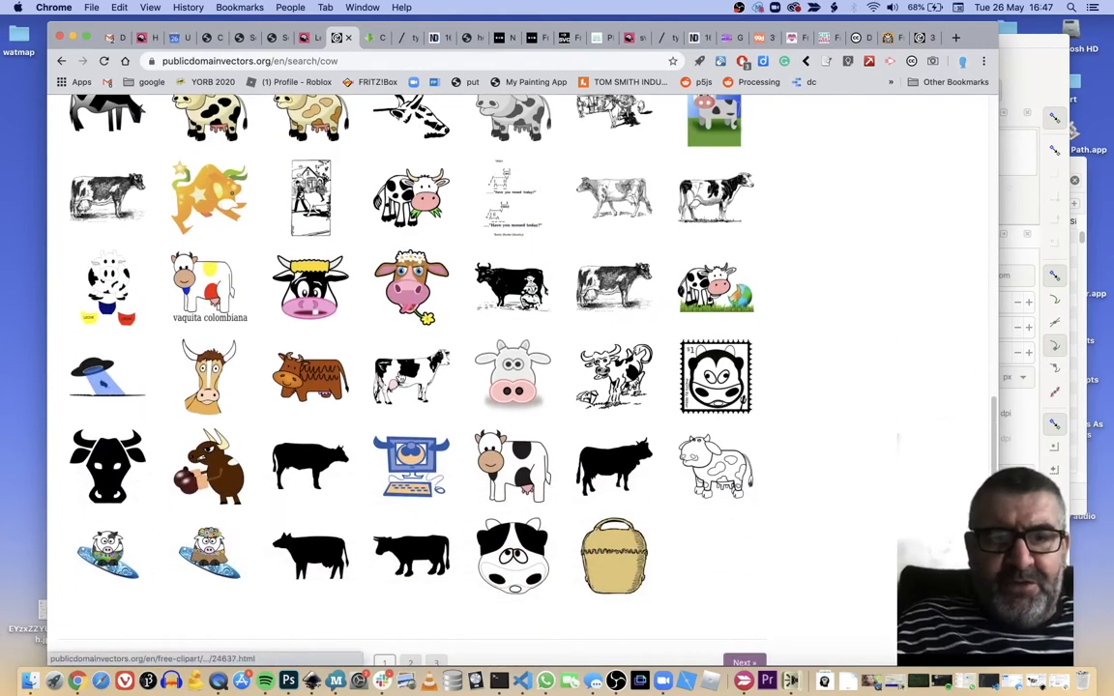
{"action": "left_click", "coordinate": [356, 339]}
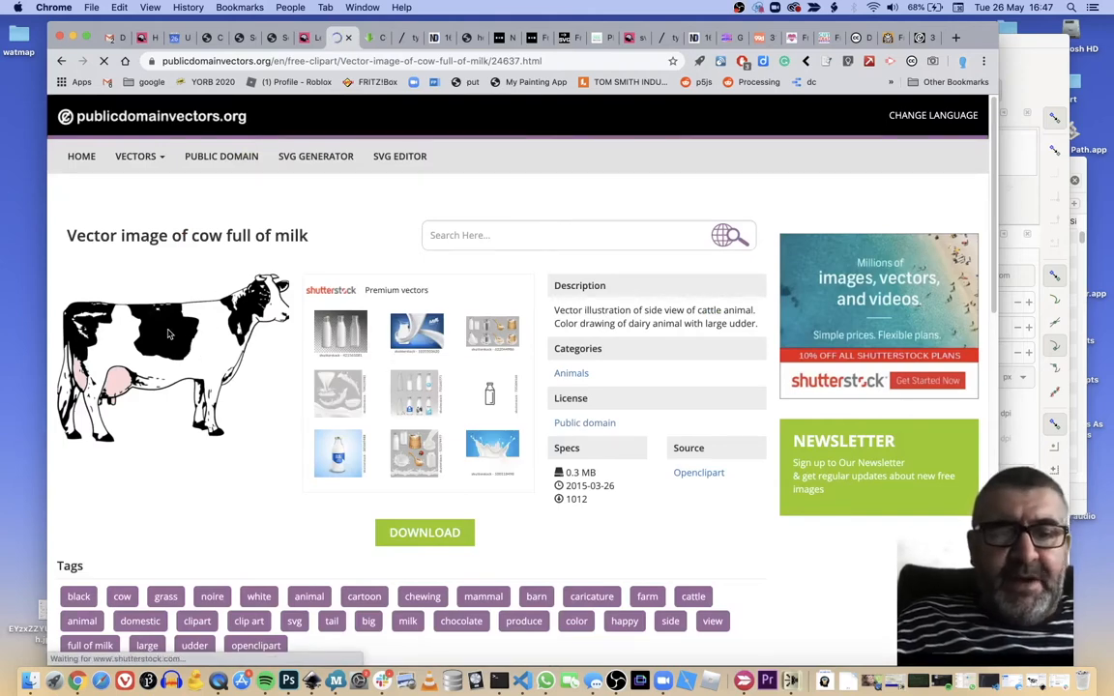
{"action": "left_click", "coordinate": [453, 533]}
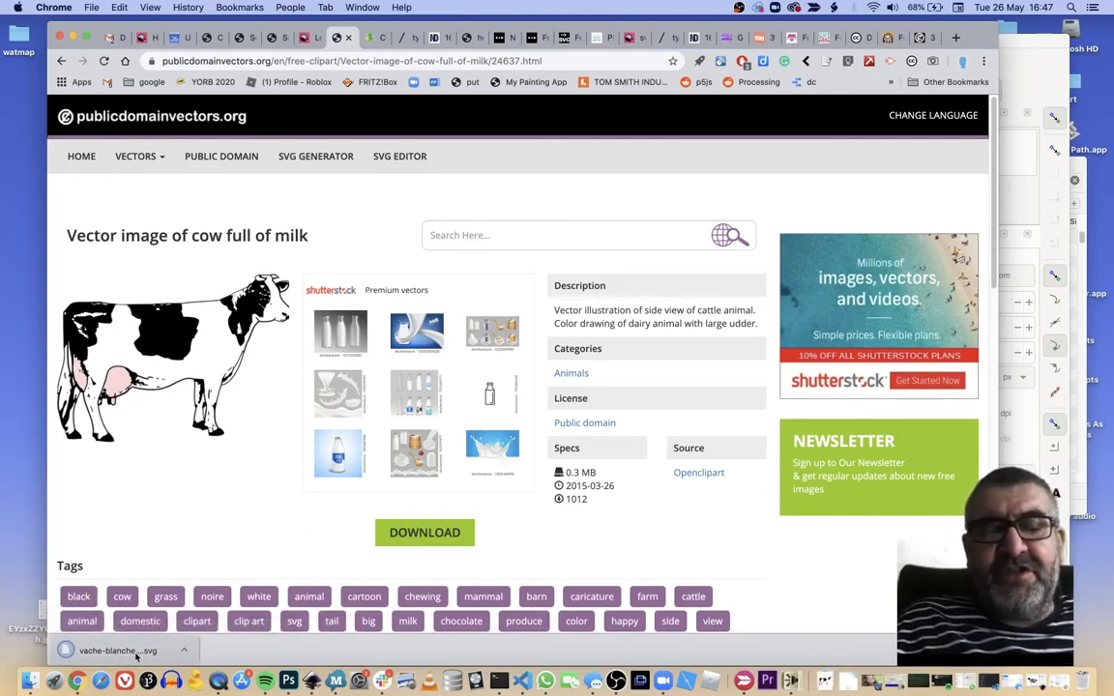
Return to the Let's Design A Logo 1 activity and open the Digital Creativity home page to examine its logo and activities
{"action": "left_click", "coordinate": [304, 38]}
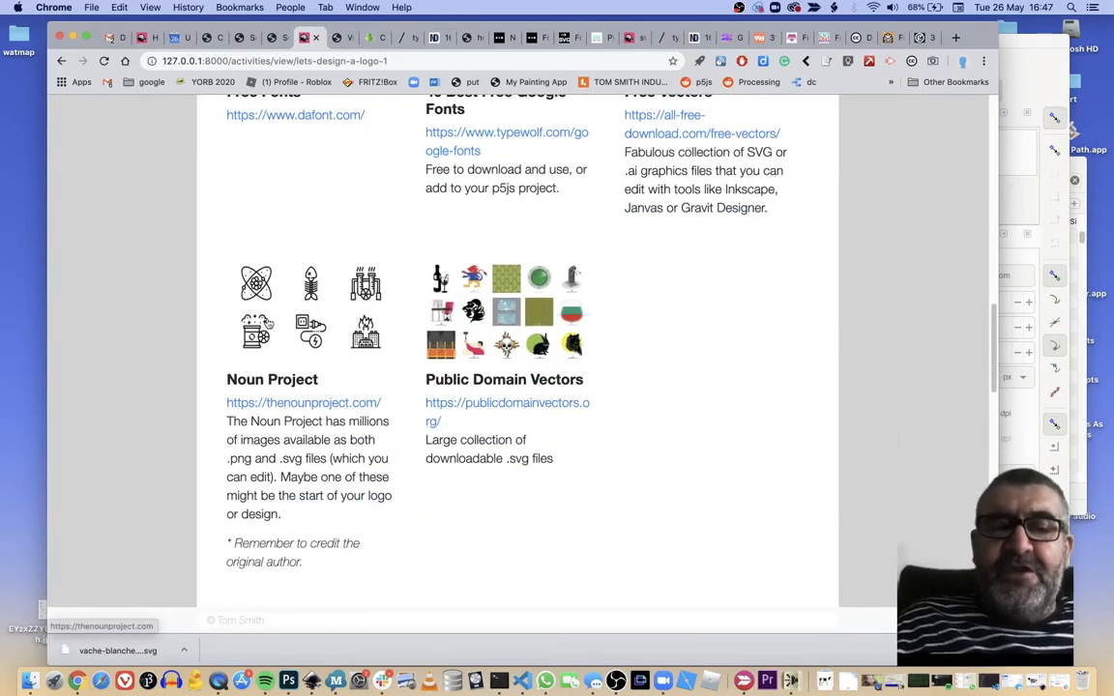
{"action": "scroll", "coordinate": [460, 367], "scroll_direction": "up", "scroll_amount": 15}
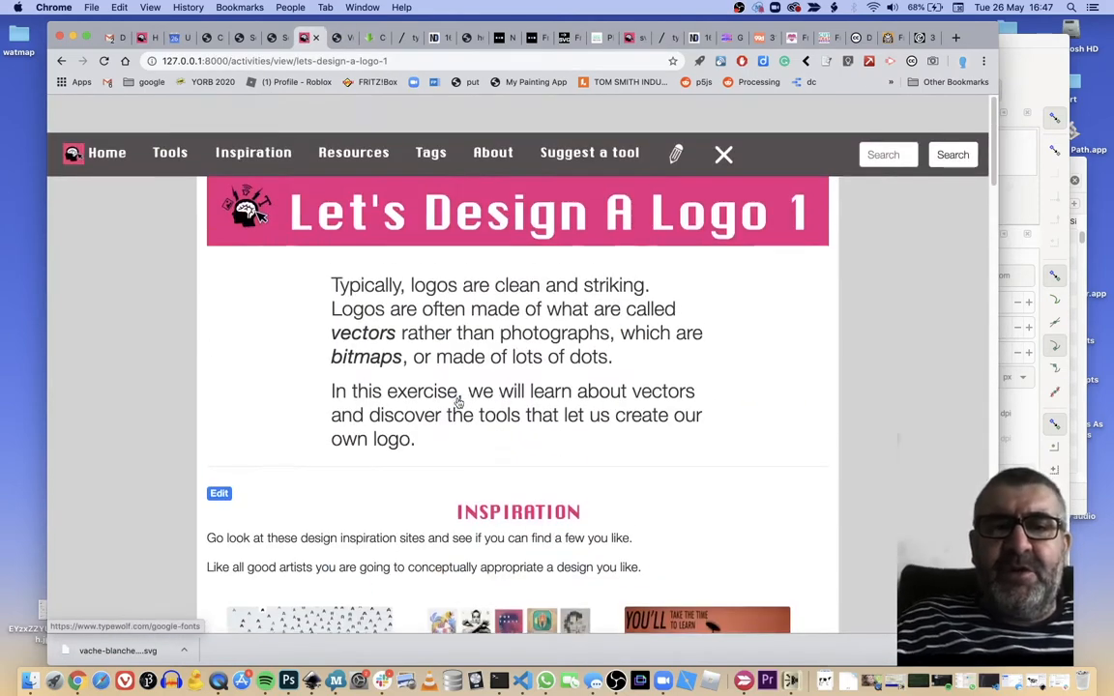
{"action": "left_click", "coordinate": [109, 116]}
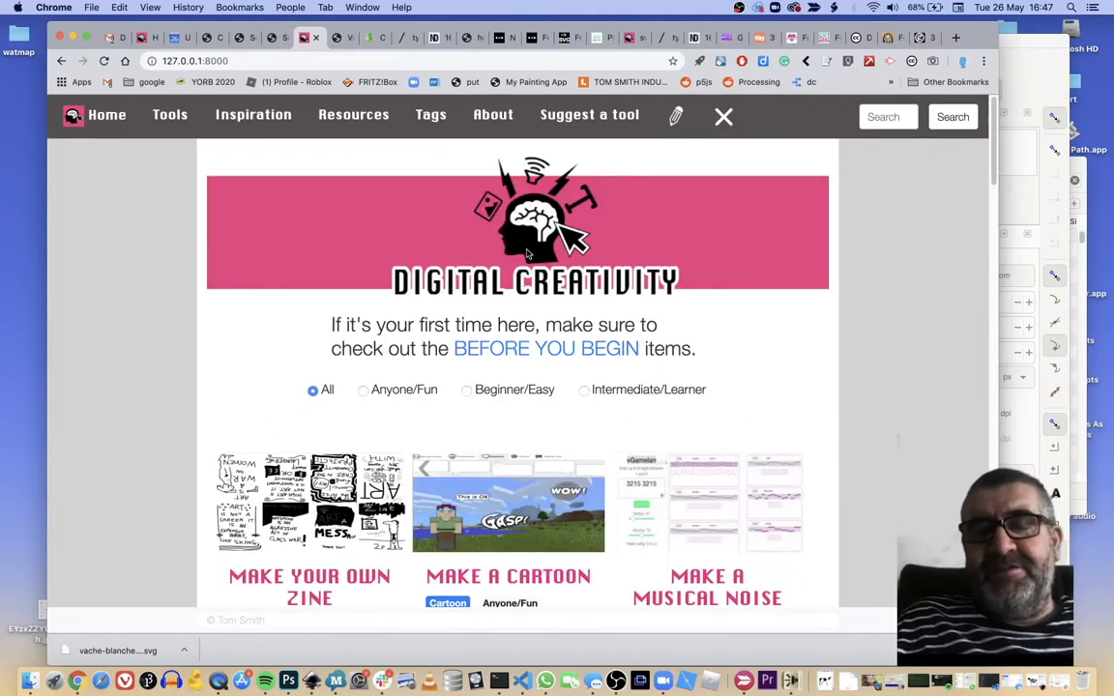
{"action": "left_click", "coordinate": [337, 37]}
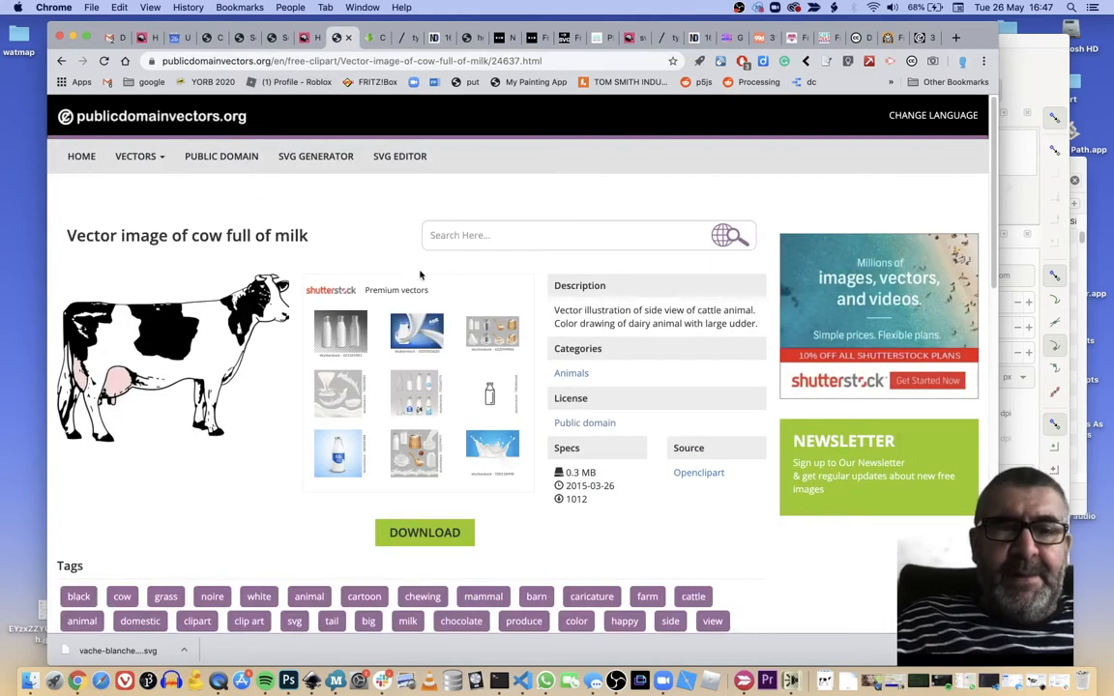
{"action": "left_click", "coordinate": [309, 38]}
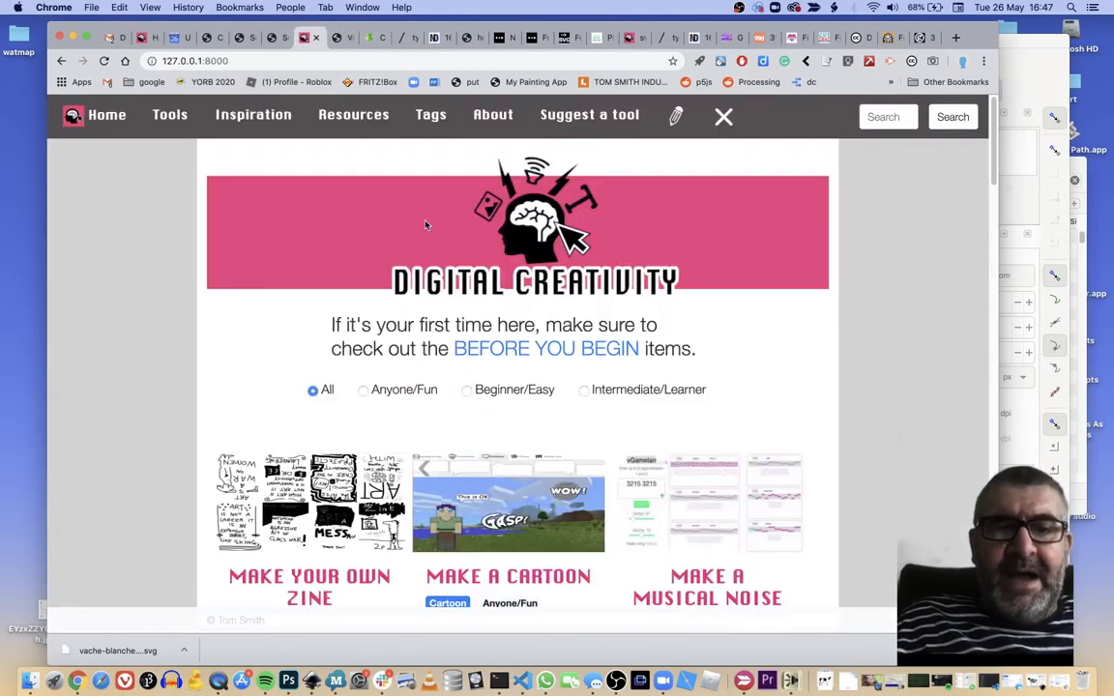
{"action": "key", "text": "super+plus"}
{"action": "scroll", "coordinate": [432, 331], "scroll_direction": "down", "scroll_amount": 15}
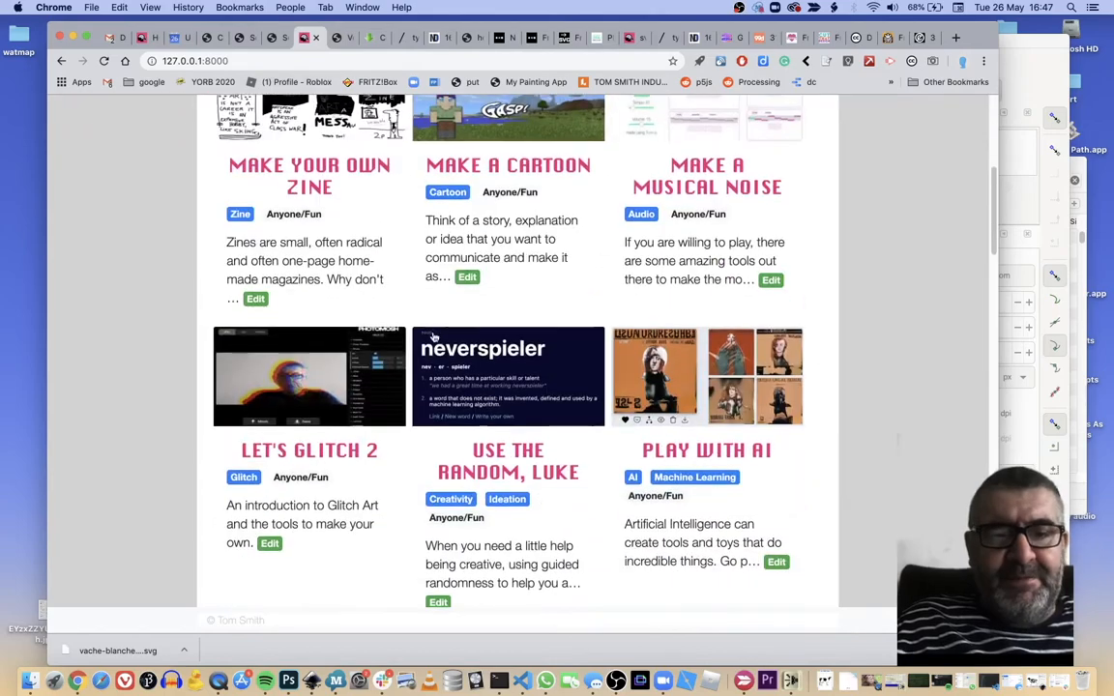
Go back to the logo activity, open the Noun Project from its Resources section and search for "brain"
{"action": "left_click", "coordinate": [61, 59]}
{"action": "scroll", "coordinate": [356, 293], "scroll_direction": "down", "scroll_amount": 10}
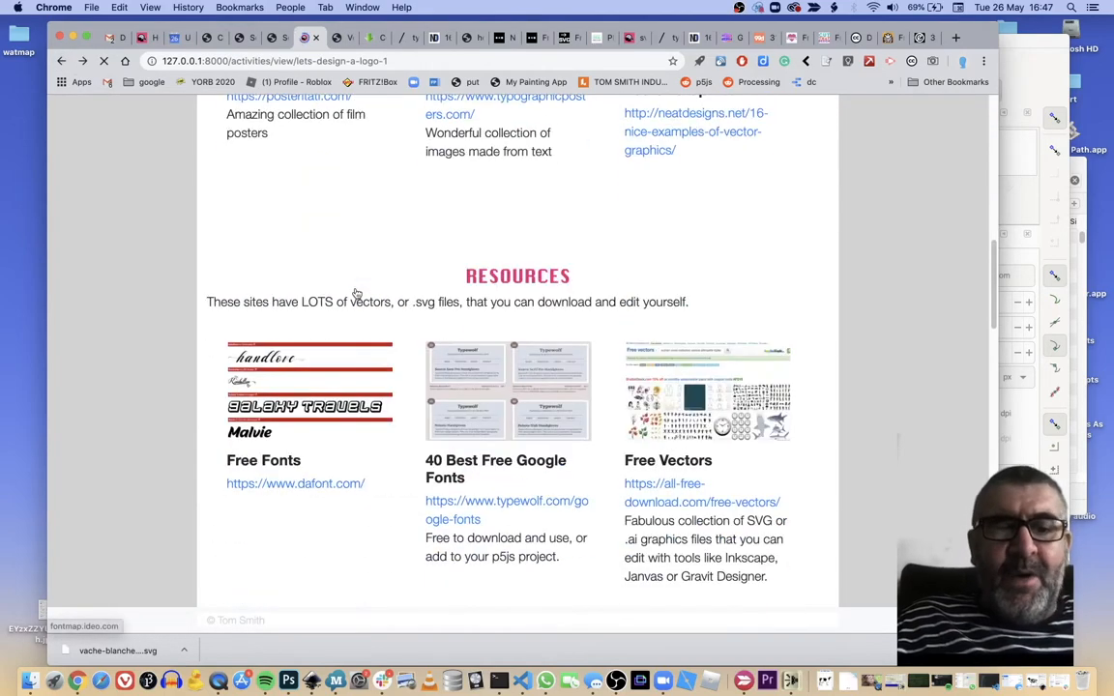
{"action": "scroll", "coordinate": [356, 293], "scroll_direction": "down", "scroll_amount": 8}
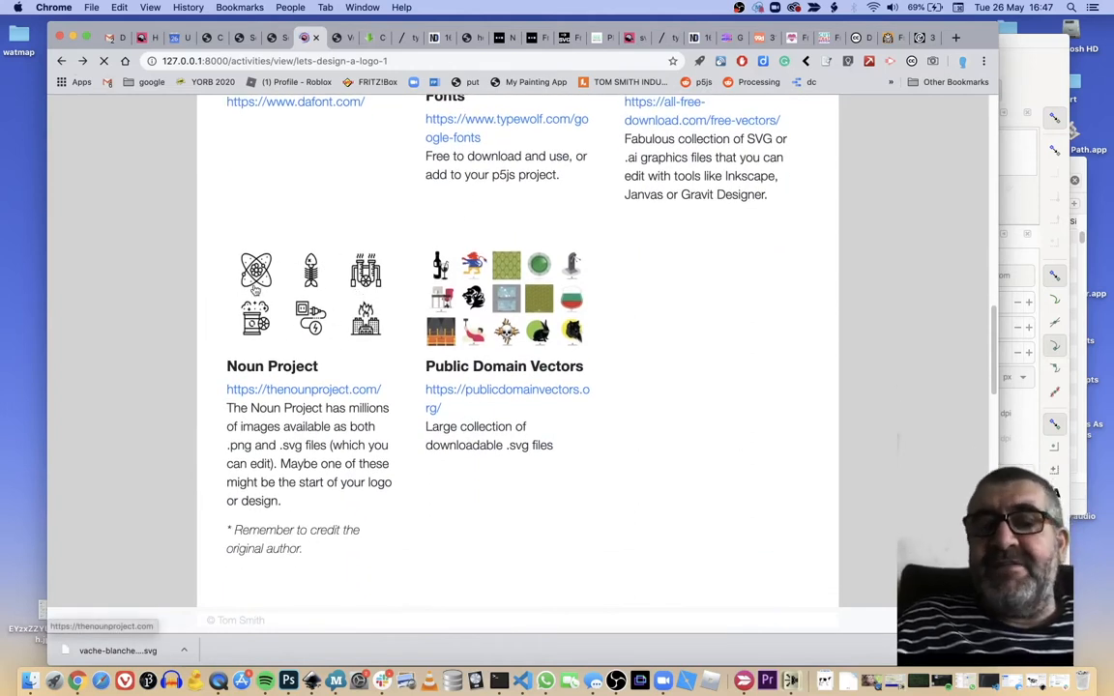
{"action": "left_click", "coordinate": [293, 390]}
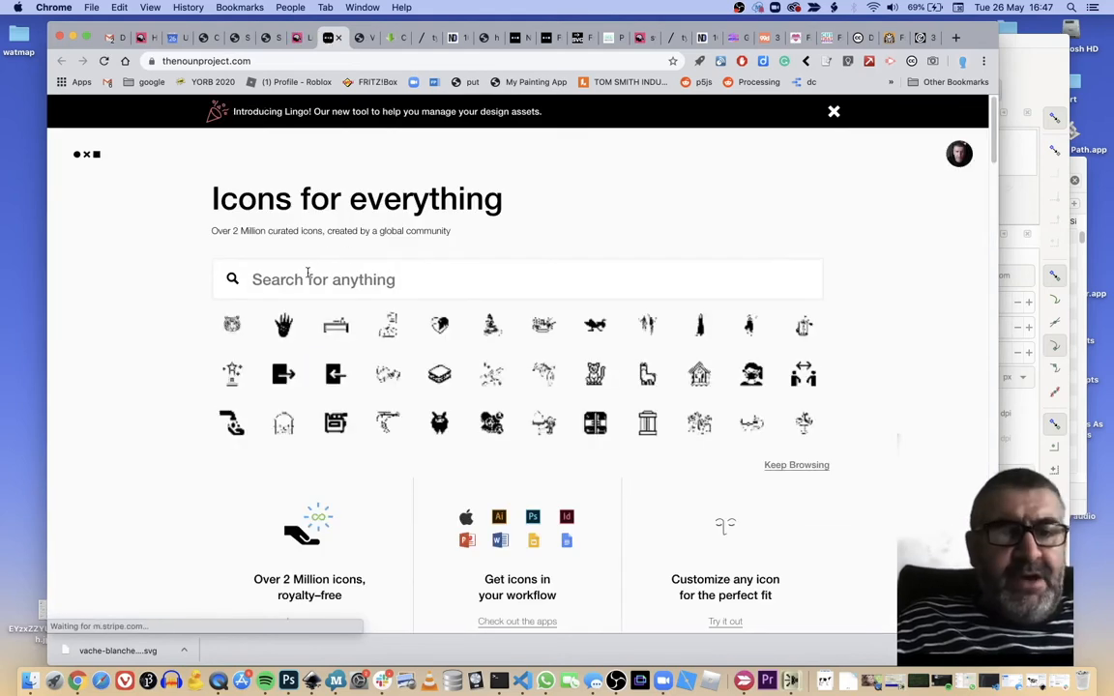
{"action": "type", "text": "b"}
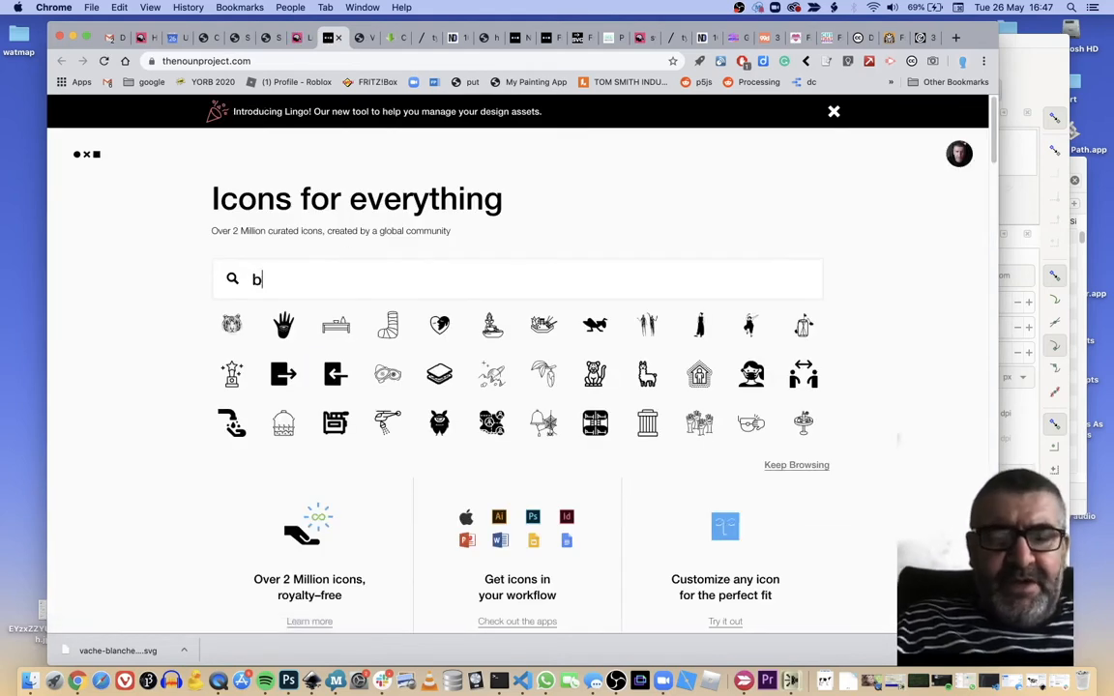
{"action": "type", "text": "rain"}
{"action": "key", "text": "Return"}
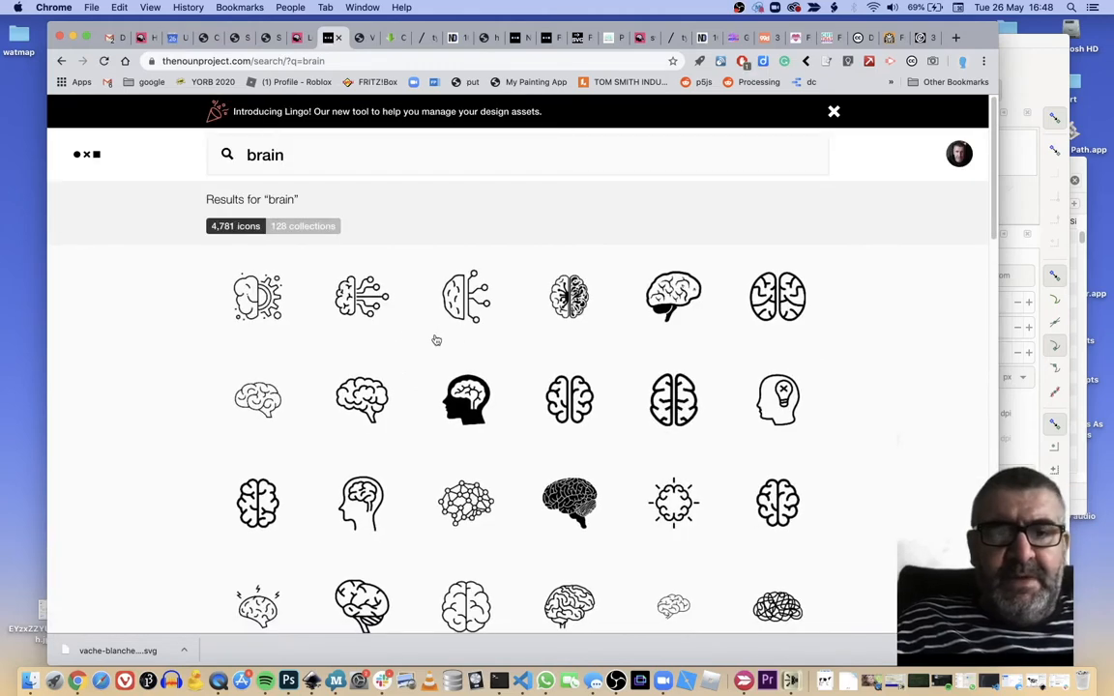
Open the black head-with-brain icon by Svelte UX and get it as an SVG using the Basic Download licence
{"action": "left_click", "coordinate": [462, 400]}
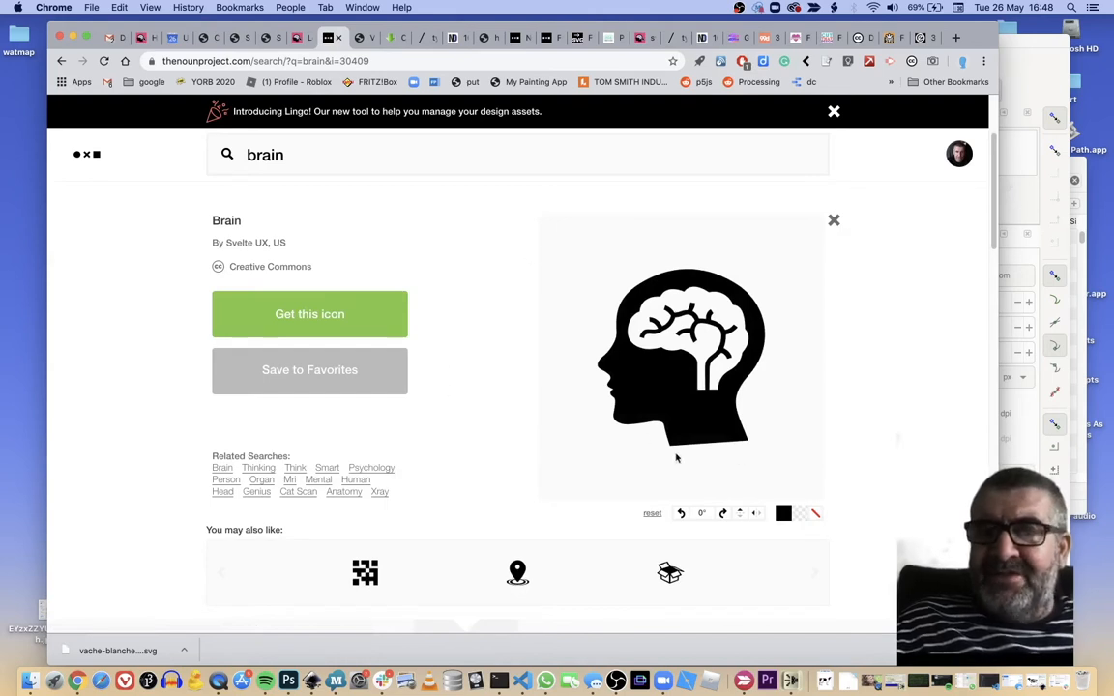
{"action": "left_click", "coordinate": [848, 62]}
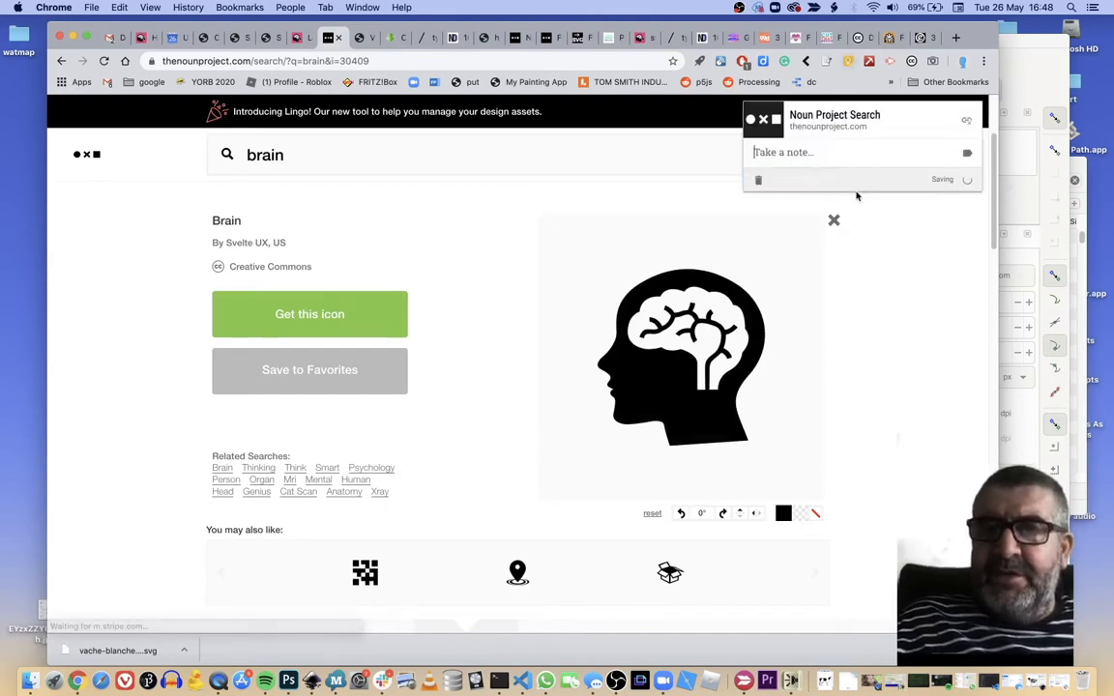
{"action": "left_click", "coordinate": [883, 326]}
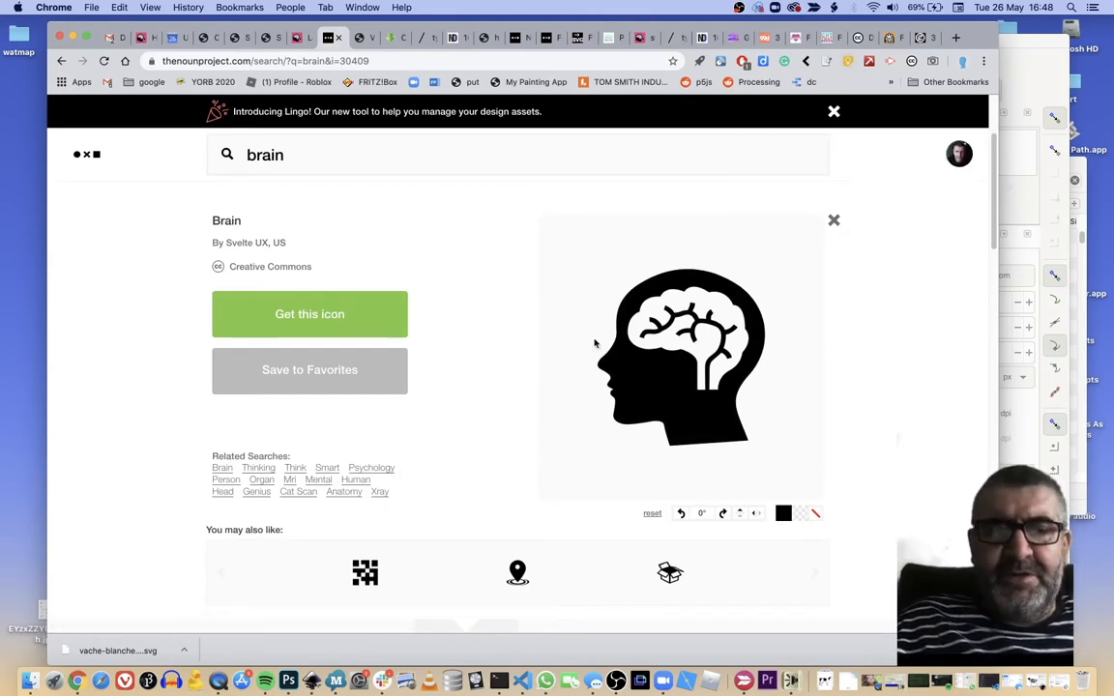
{"action": "left_click", "coordinate": [356, 322]}
{"action": "left_click", "coordinate": [288, 384]}
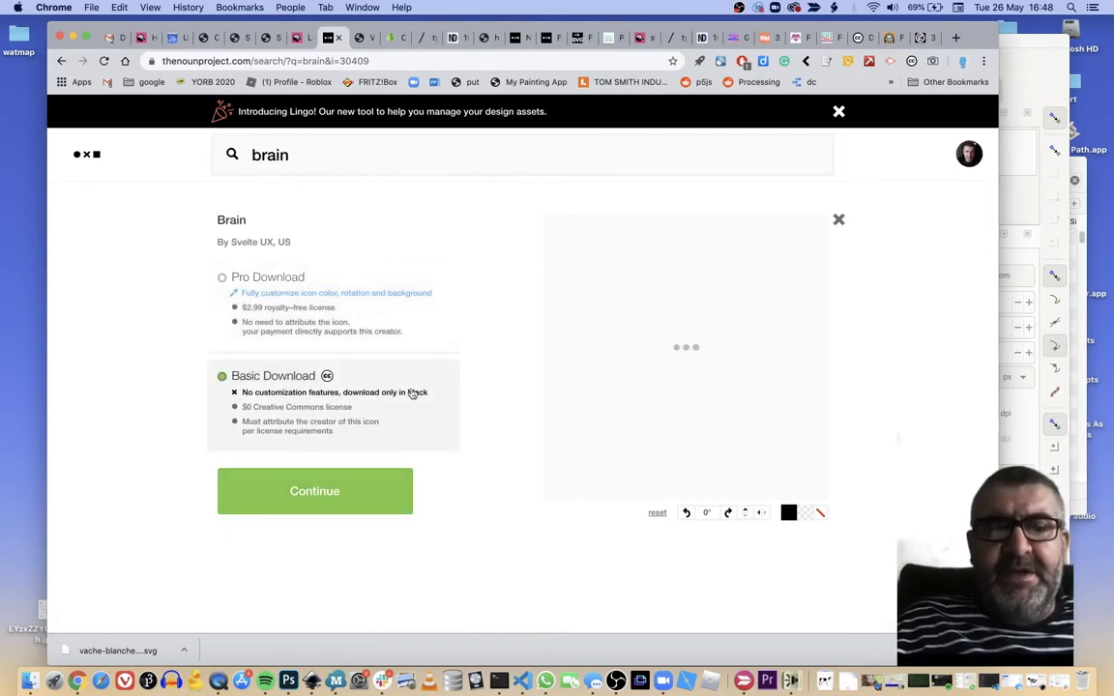
{"action": "left_click", "coordinate": [379, 500]}
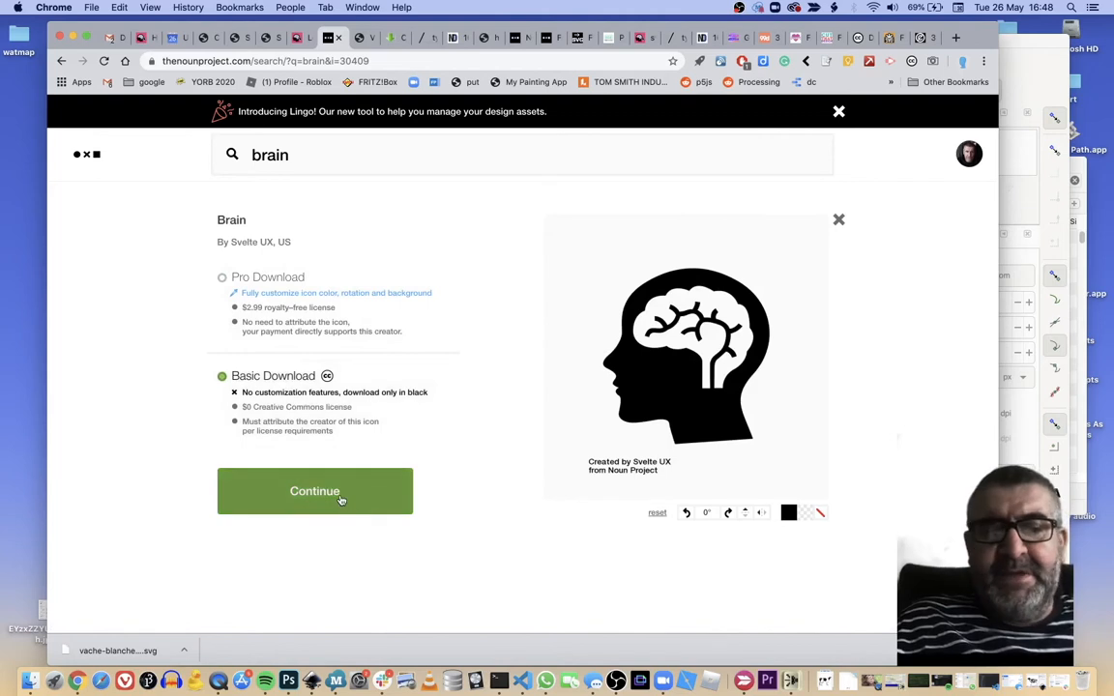
{"action": "left_click", "coordinate": [376, 605]}
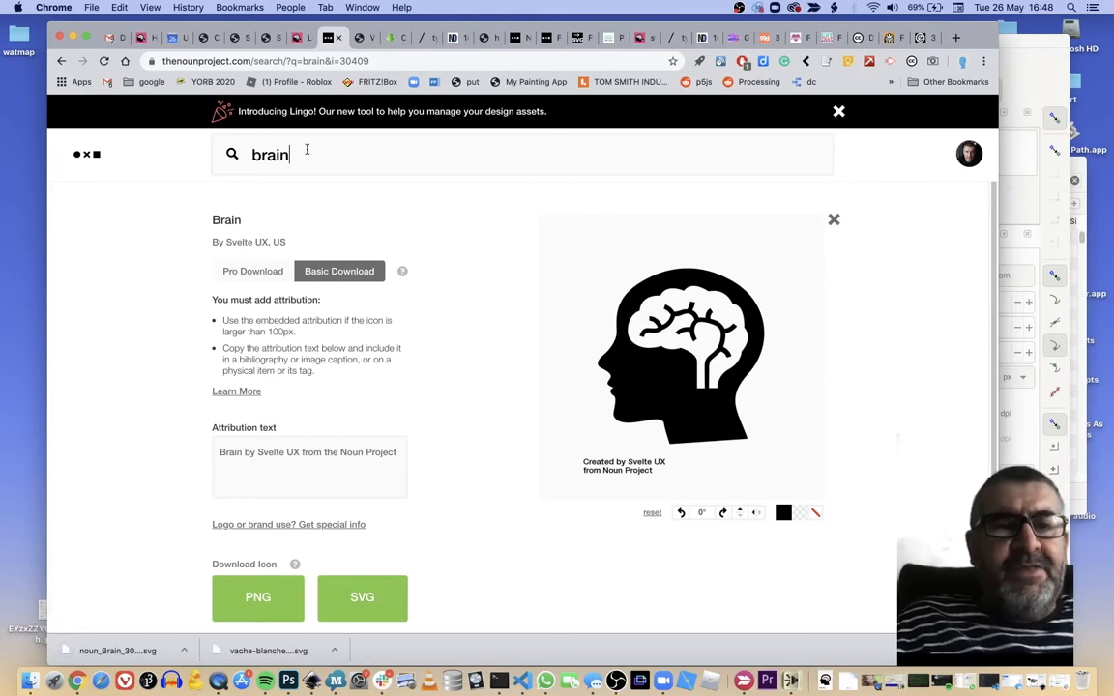
Search the Noun Project for "lightning" and browse the resulting icons
{"action": "key", "text": "BackSpace"}
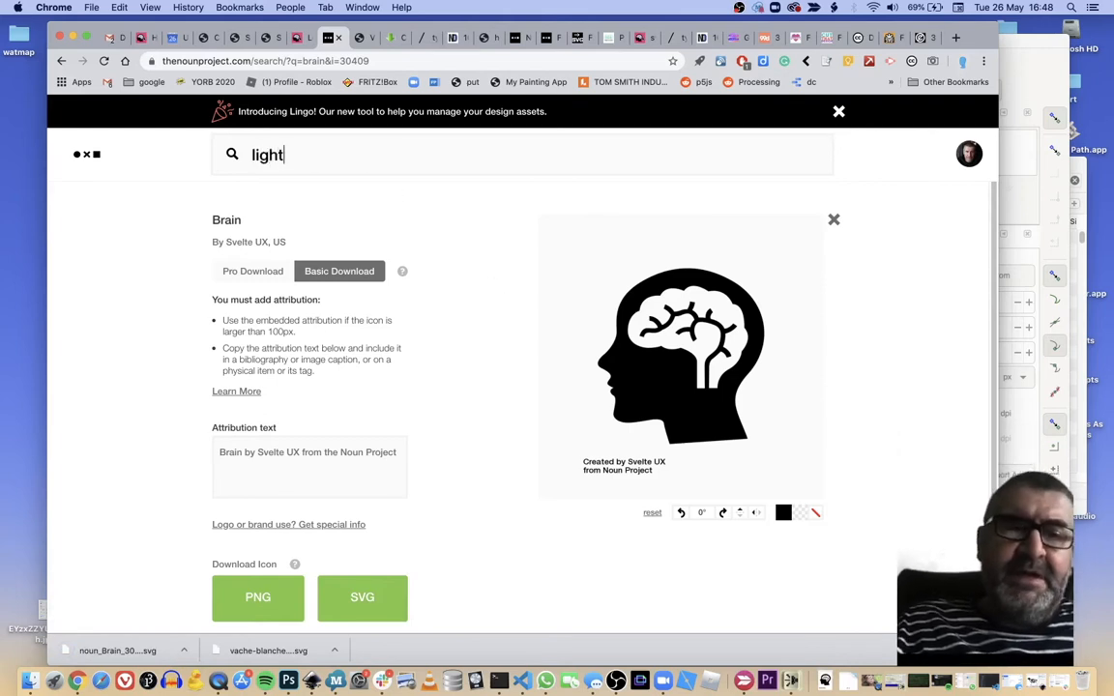
{"action": "type", "text": "lightning"}
{"action": "key", "text": "Return"}
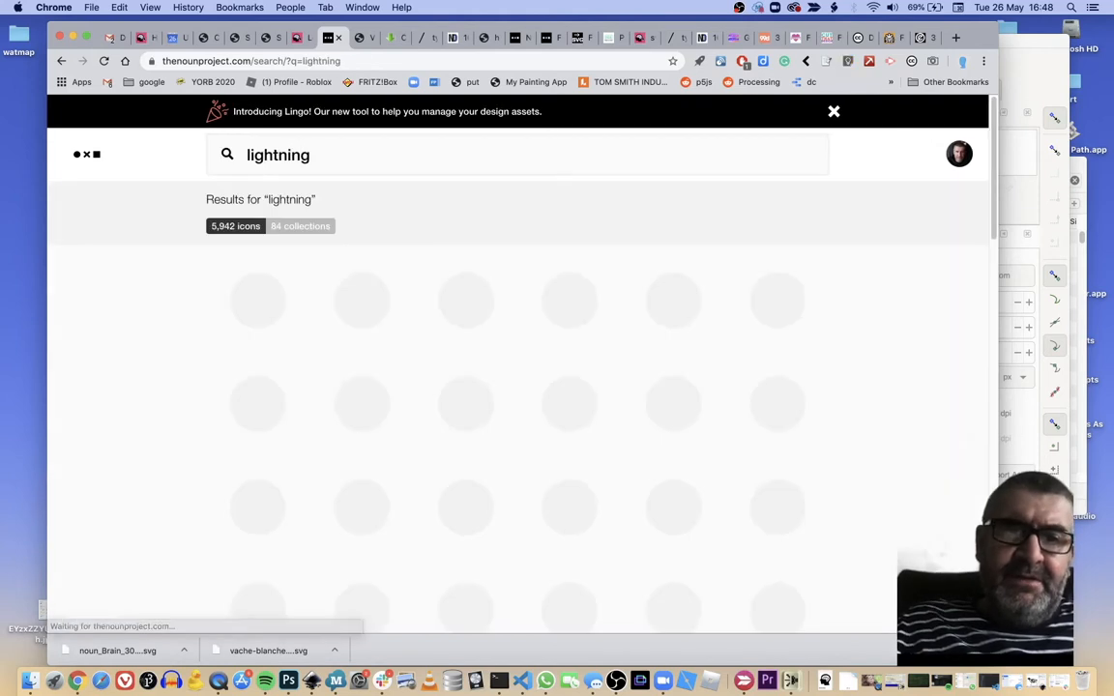
{"action": "scroll", "coordinate": [409, 225], "scroll_direction": "down", "scroll_amount": 1}
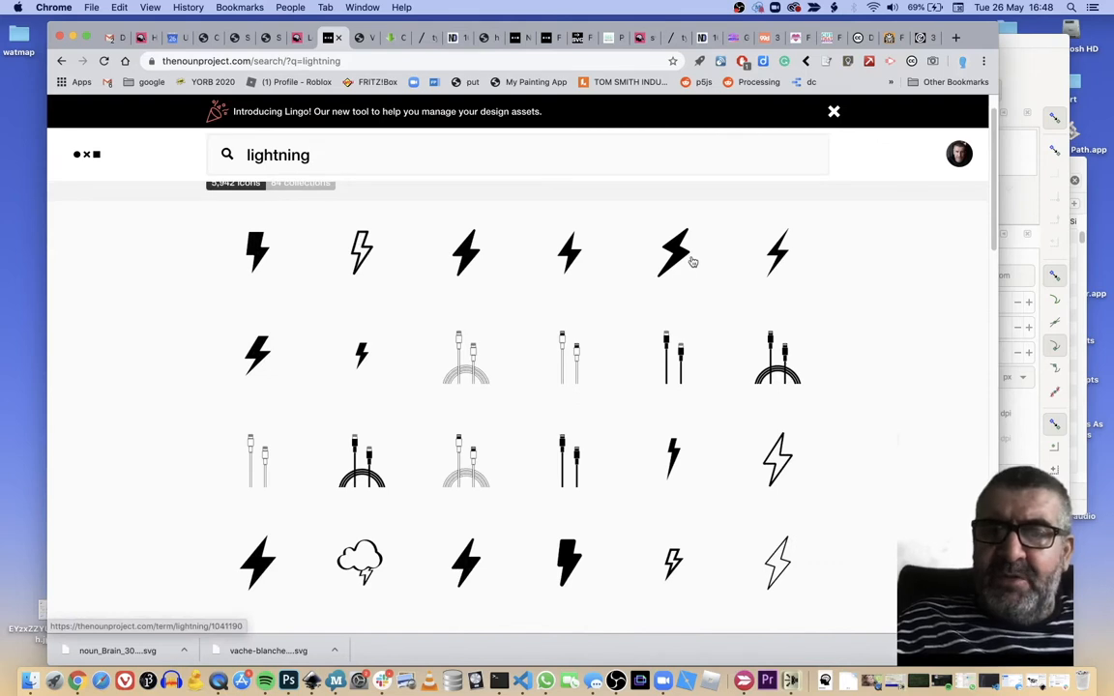
Open the solid black Lightning bolt icon by Madebyelvis and get it as an SVG using the Basic Download licence
{"action": "left_click", "coordinate": [267, 345]}
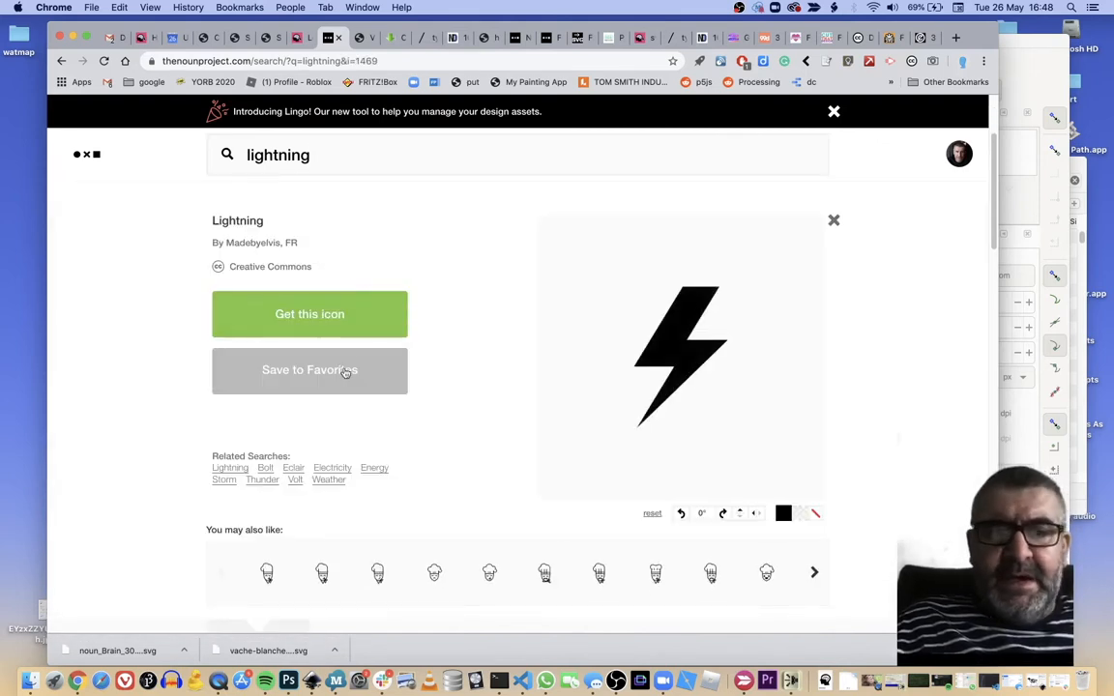
{"action": "left_click", "coordinate": [331, 316]}
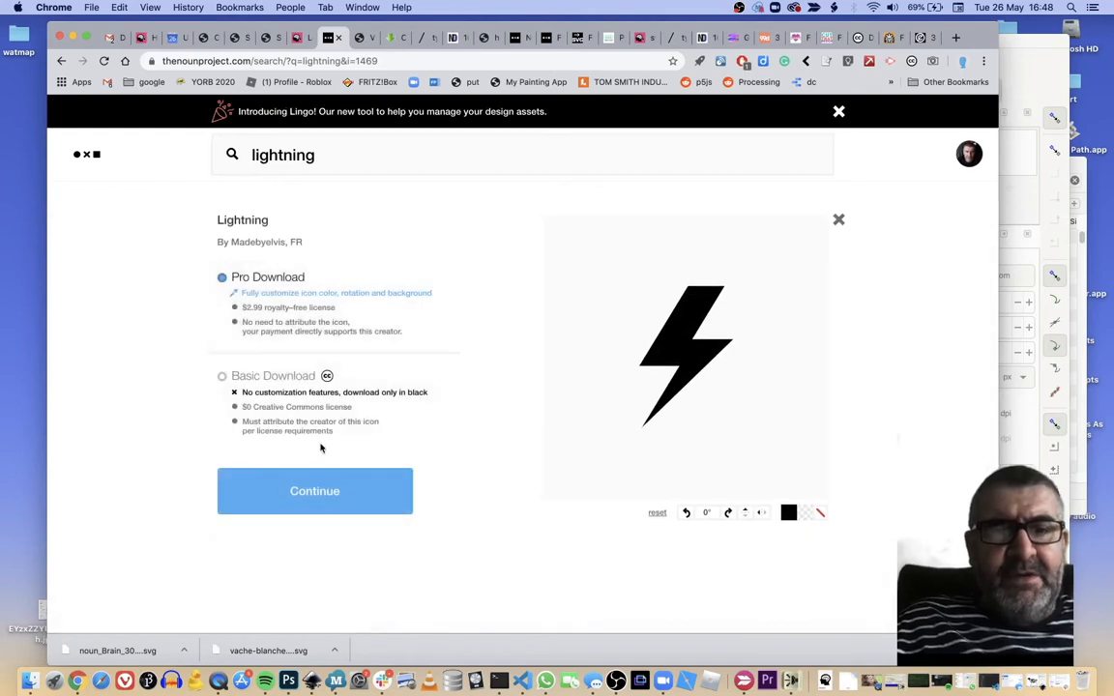
{"action": "left_click", "coordinate": [248, 390]}
{"action": "left_click", "coordinate": [291, 479]}
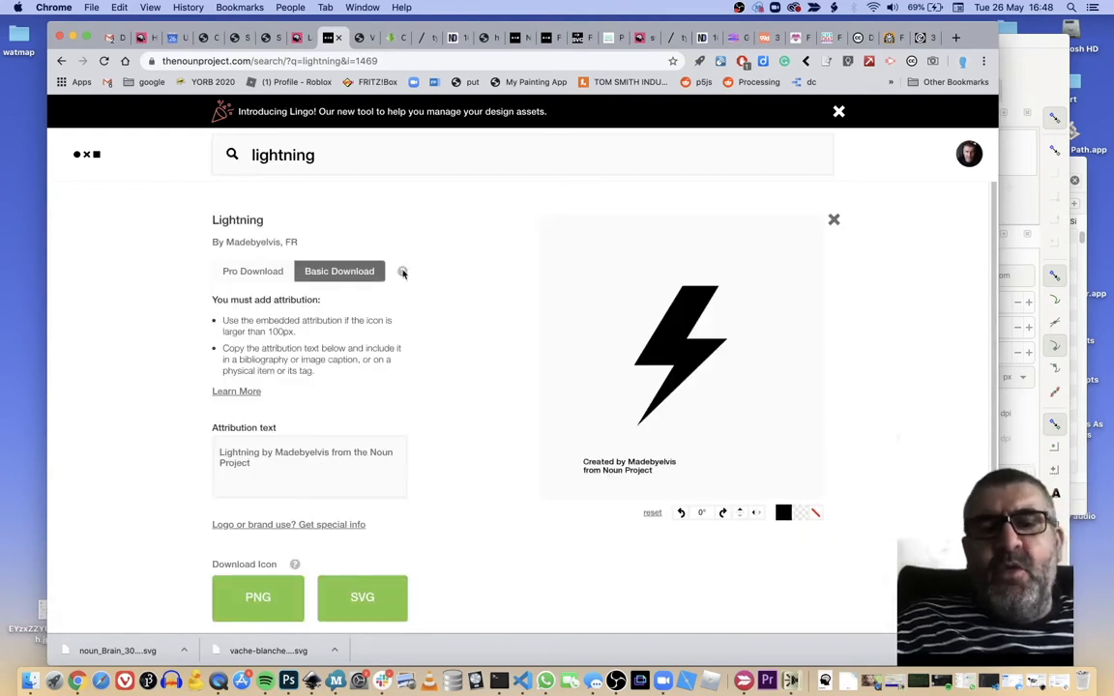
{"action": "left_click", "coordinate": [356, 599]}
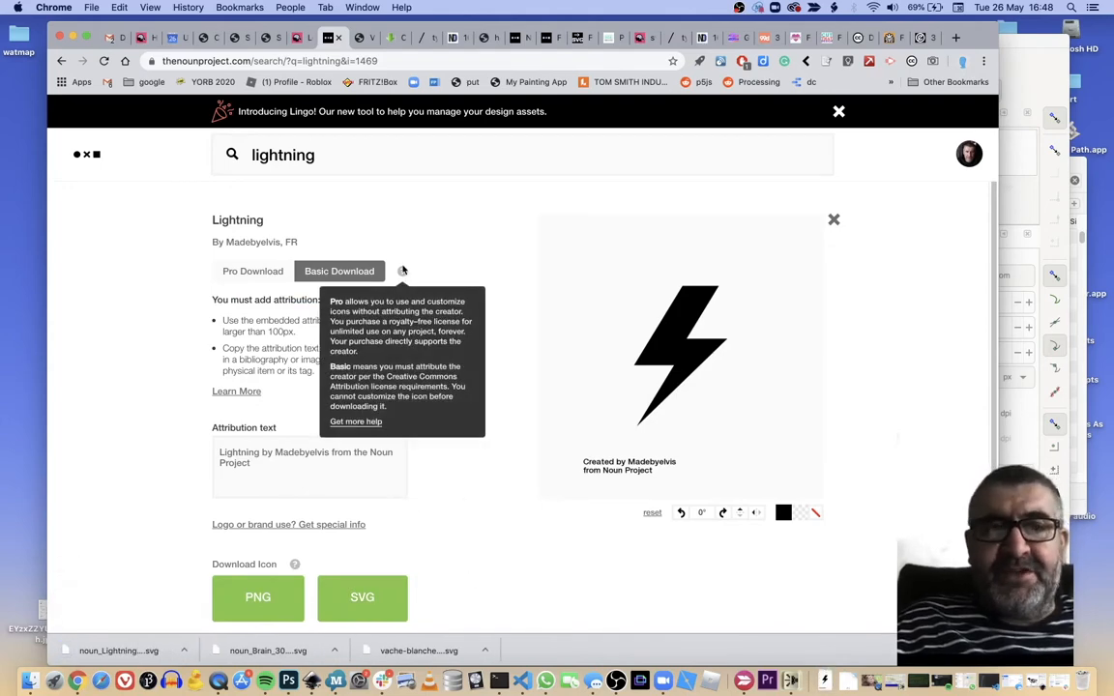
Return to the Let's Design A Logo 1 activity and examine the vector editors, converters and graphics sites in its Tools and Resources sections
{"action": "left_click", "coordinate": [300, 37]}
{"action": "scroll", "coordinate": [389, 228], "scroll_direction": "down", "scroll_amount": 10}
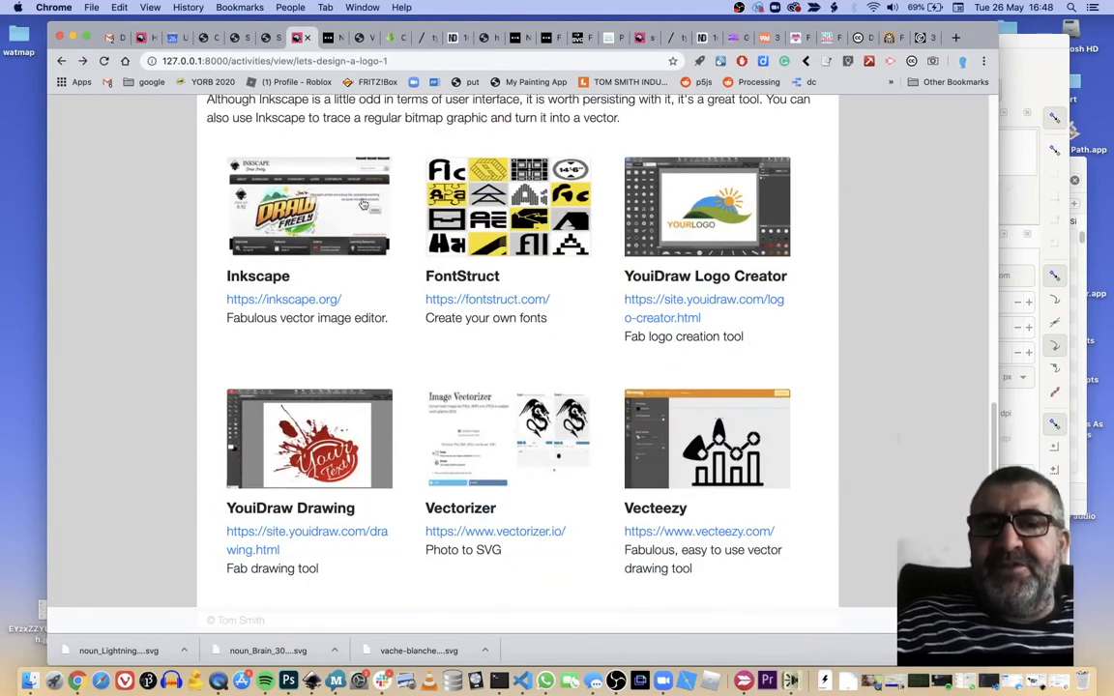
{"action": "scroll", "coordinate": [348, 357], "scroll_direction": "down", "scroll_amount": 5}
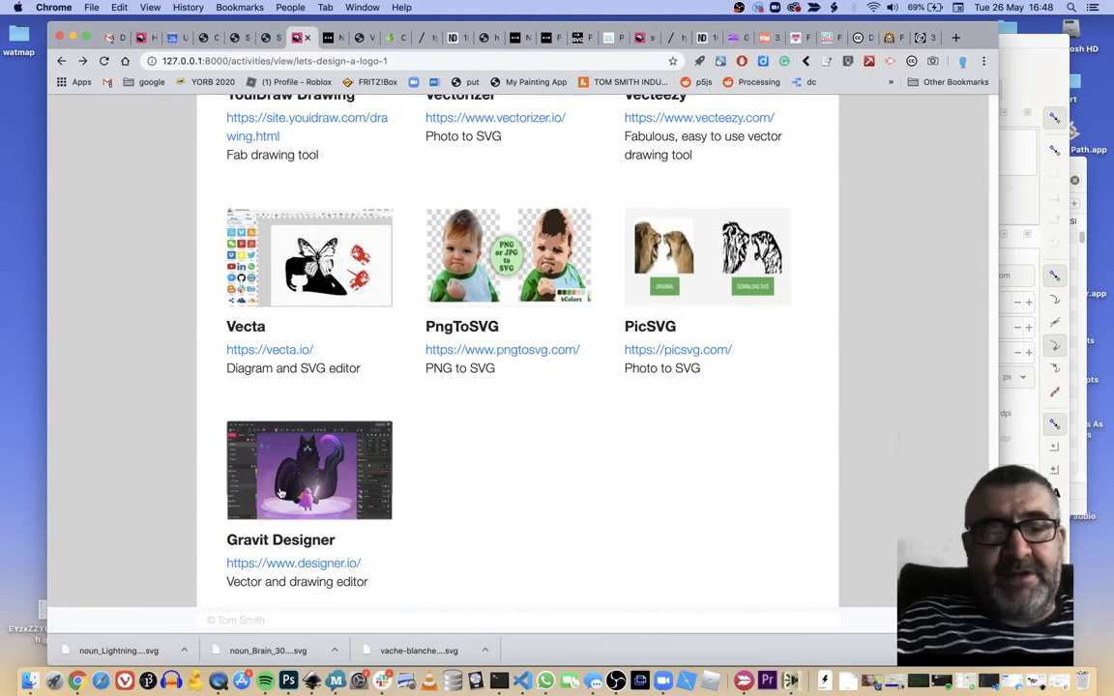
{"action": "scroll", "coordinate": [345, 288], "scroll_direction": "up", "scroll_amount": 3}
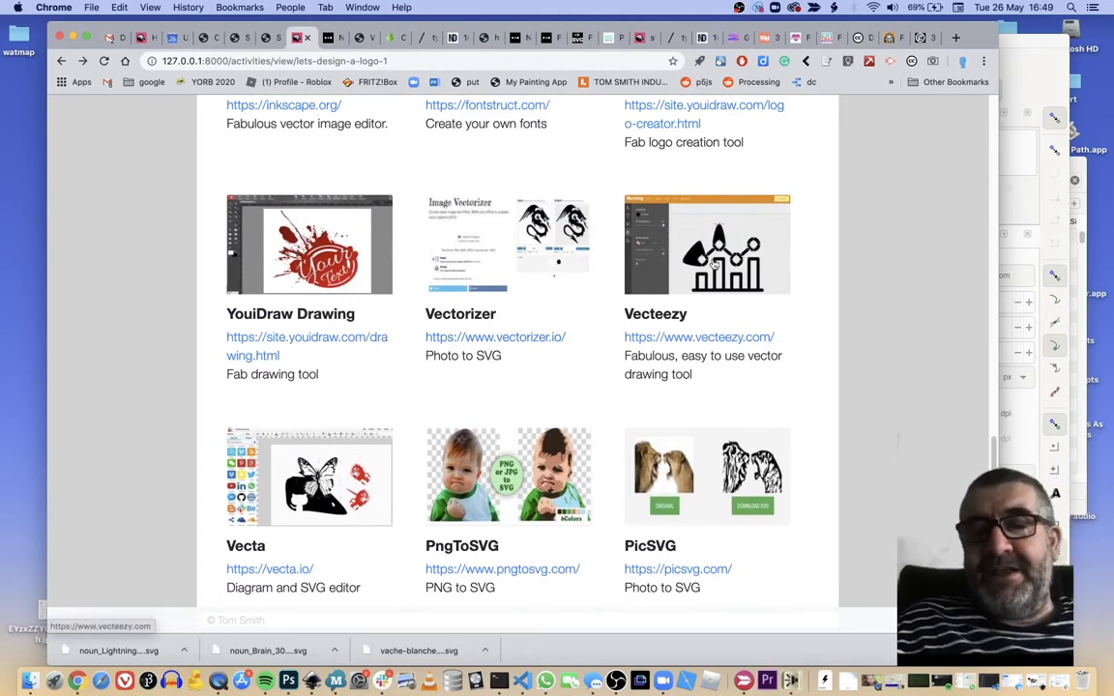
{"action": "scroll", "coordinate": [725, 350], "scroll_direction": "up", "scroll_amount": 4}
{"action": "scroll", "coordinate": [724, 352], "scroll_direction": "down", "scroll_amount": 3}
{"action": "scroll", "coordinate": [725, 354], "scroll_direction": "down", "scroll_amount": 2}
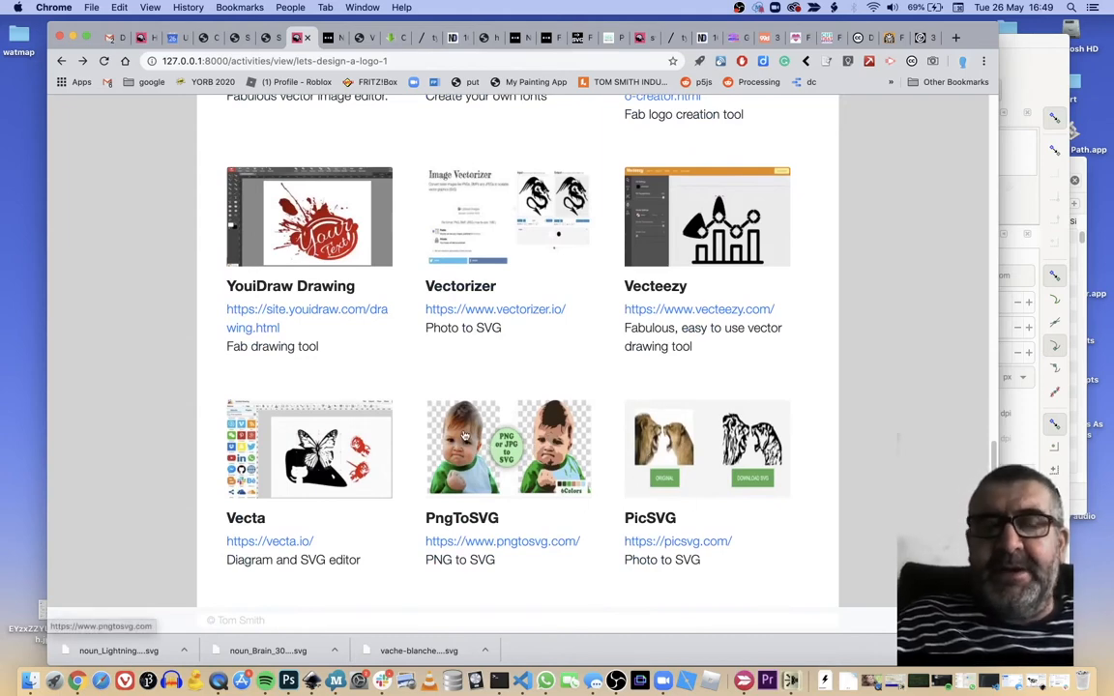
{"action": "scroll", "coordinate": [603, 470], "scroll_direction": "up", "scroll_amount": 10}
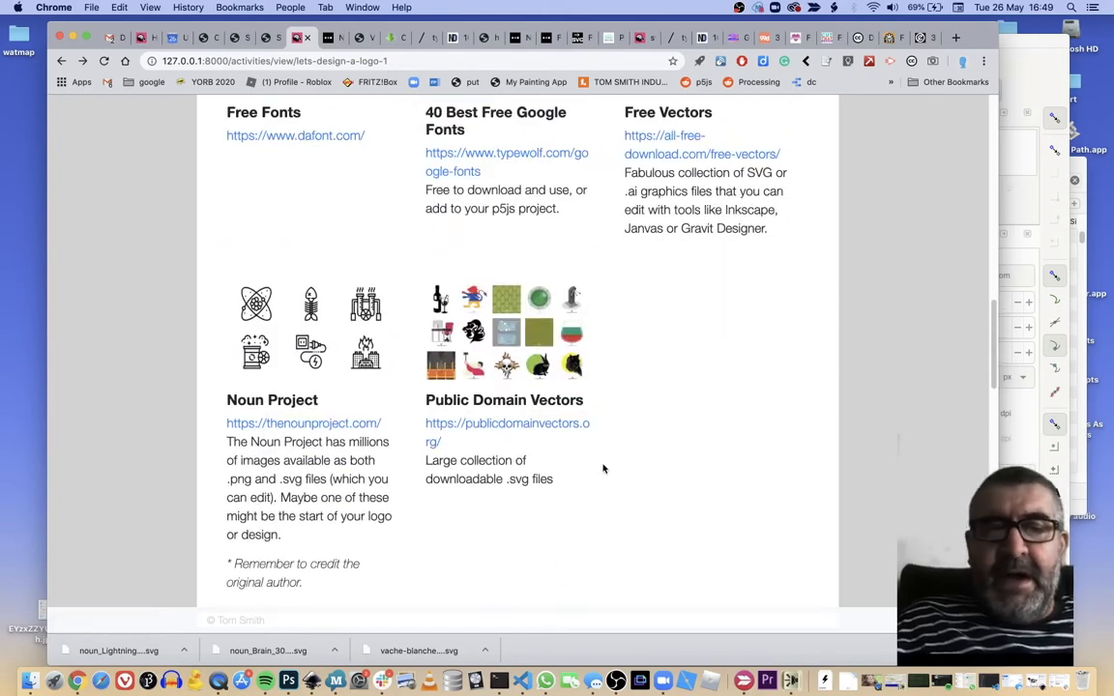
{"action": "scroll", "coordinate": [603, 469], "scroll_direction": "up", "scroll_amount": 4}
{"action": "scroll", "coordinate": [602, 470], "scroll_direction": "down", "scroll_amount": 3}
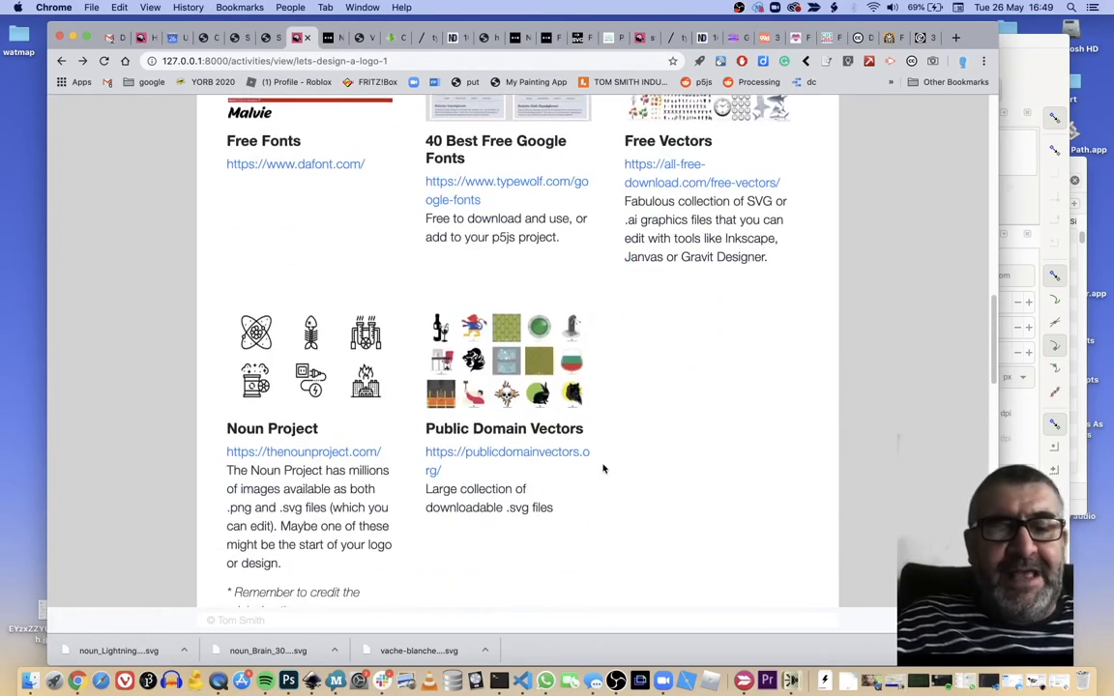
{"action": "scroll", "coordinate": [603, 469], "scroll_direction": "down", "scroll_amount": 3}
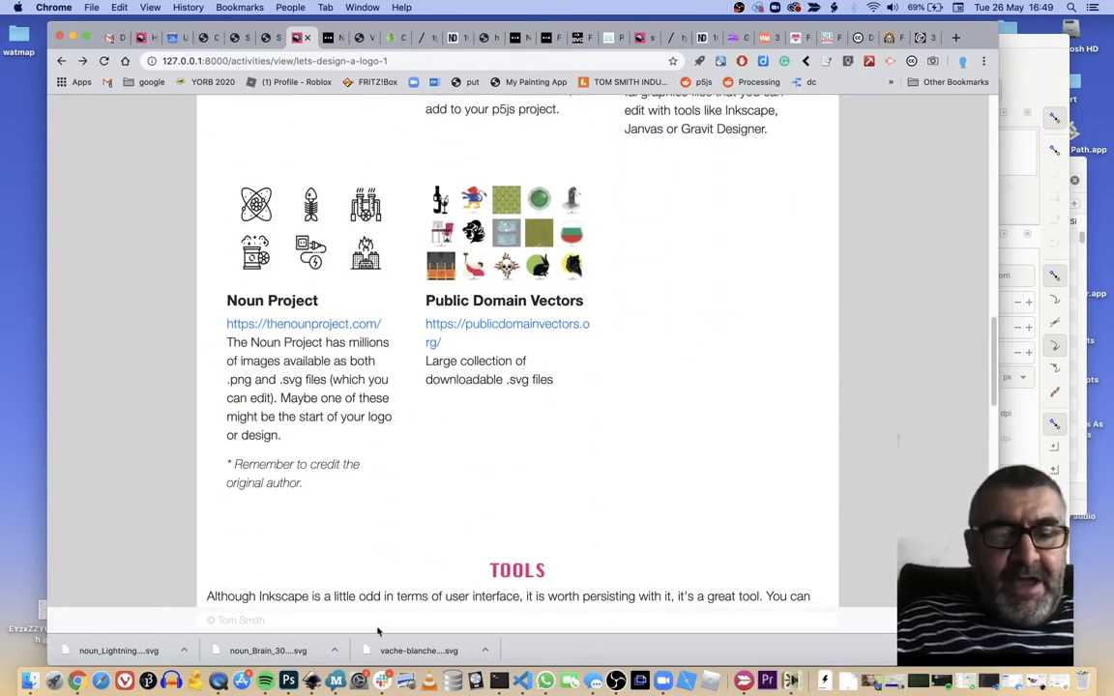
Switch to Inkscape, close Female-Head-Profile-Silhouette.svg without saving, and close Cow_union_intersection.svg
{"action": "left_click", "coordinate": [312, 681]}
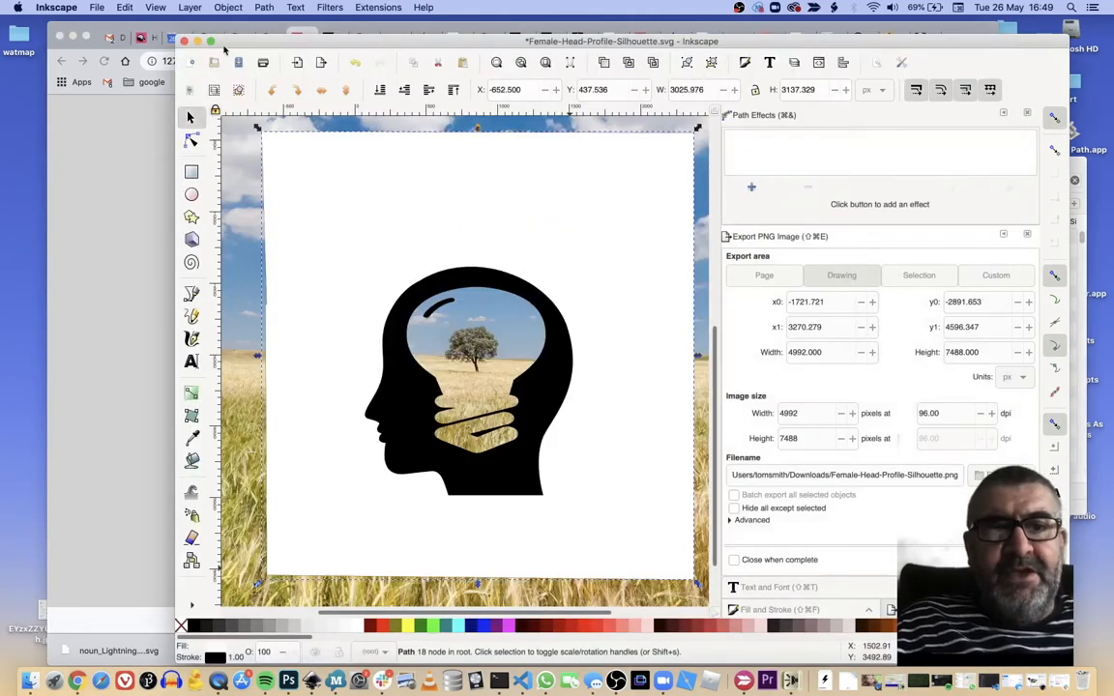
{"action": "left_click", "coordinate": [184, 42]}
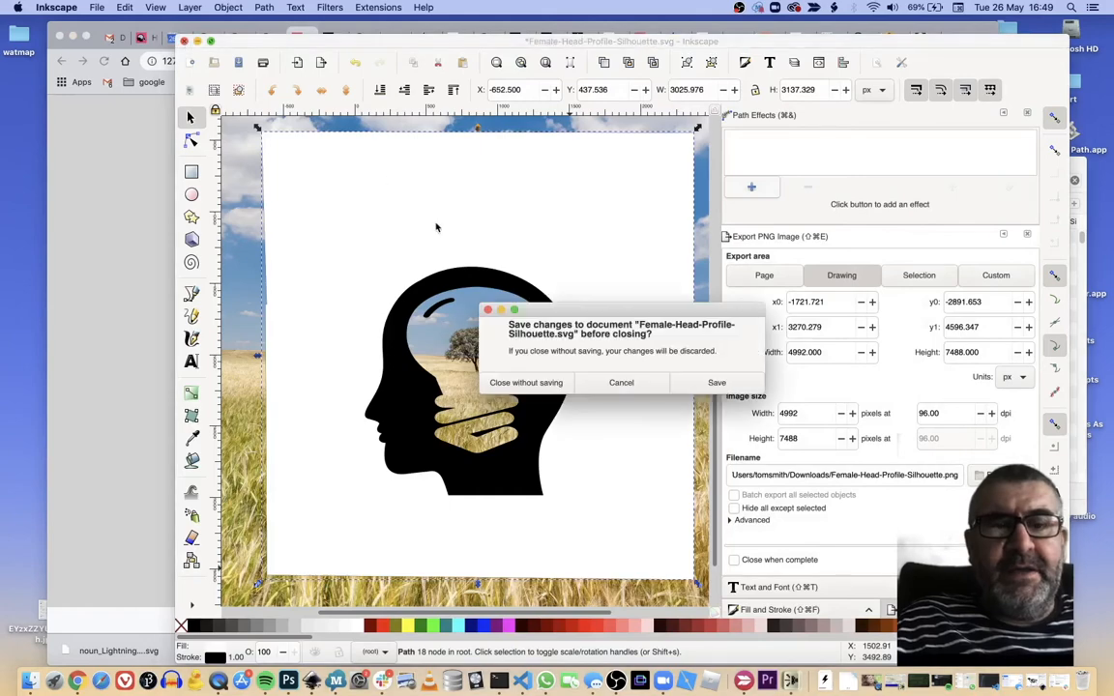
{"action": "left_click", "coordinate": [546, 384]}
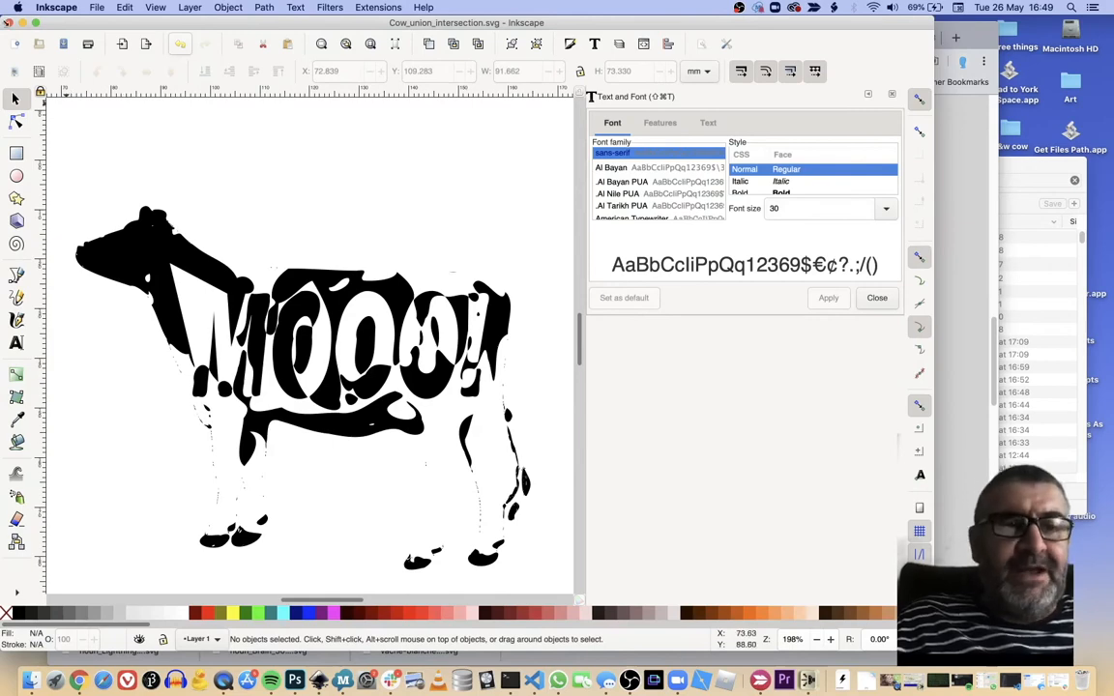
{"action": "left_click", "coordinate": [9, 23]}
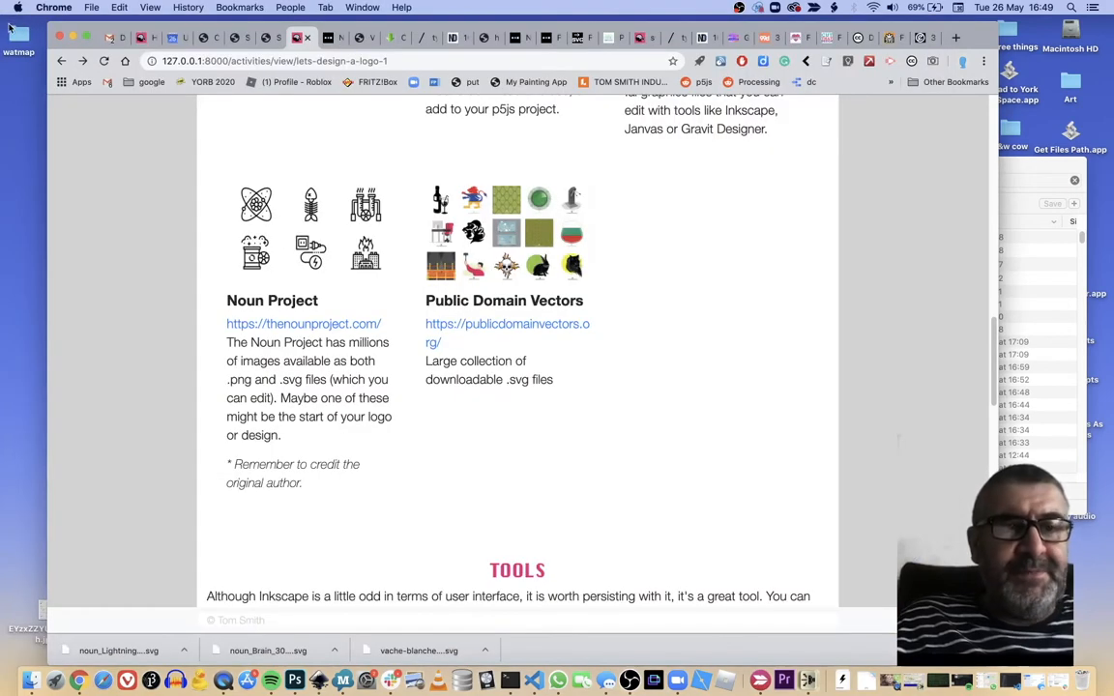
Start Inkscape with a new blank document and import noun_Brain_30409.svg from Downloads as editable objects
{"action": "left_click", "coordinate": [319, 680]}
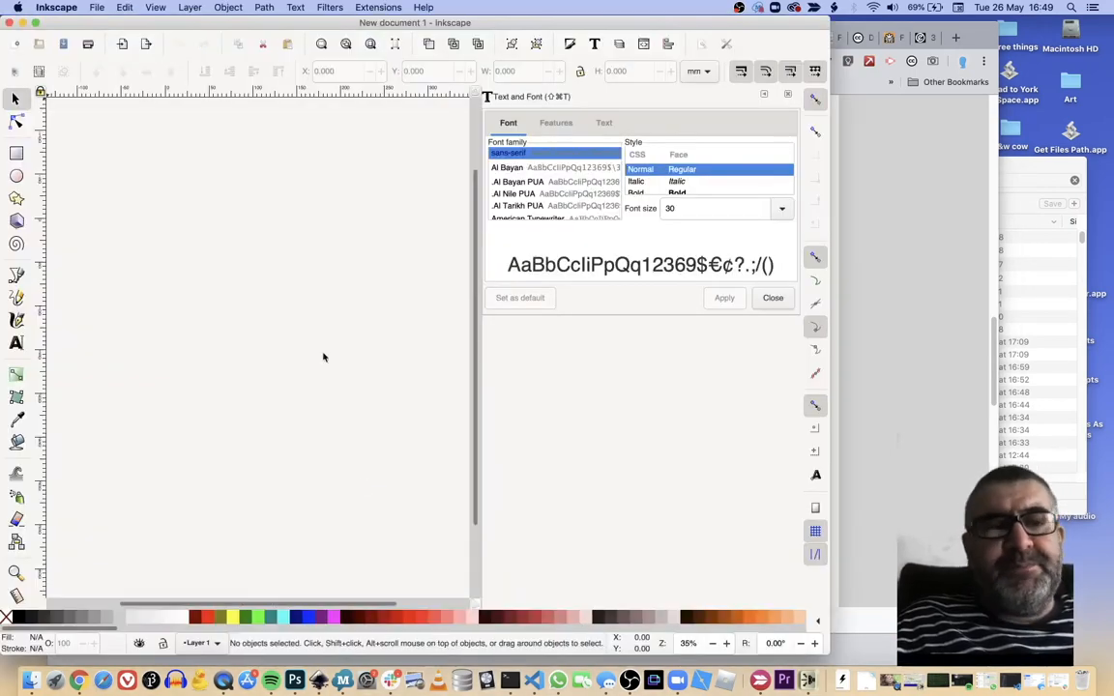
{"action": "left_click_drag", "start_coordinate": [293, 25], "coordinate": [393, 36]}
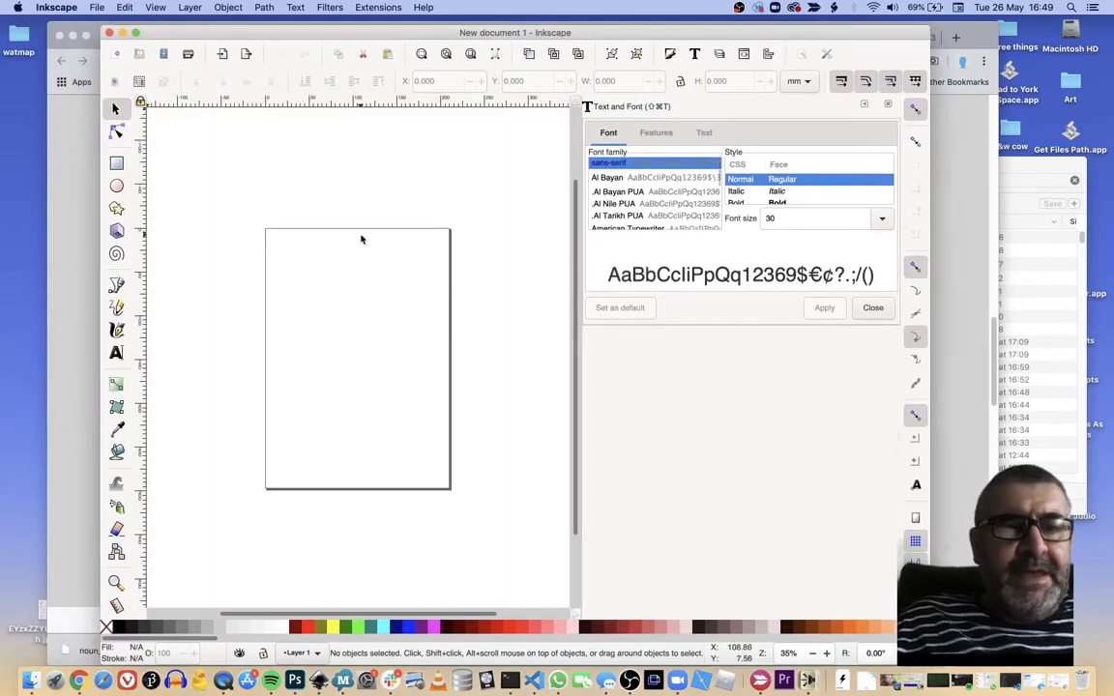
{"action": "left_click", "coordinate": [96, 7]}
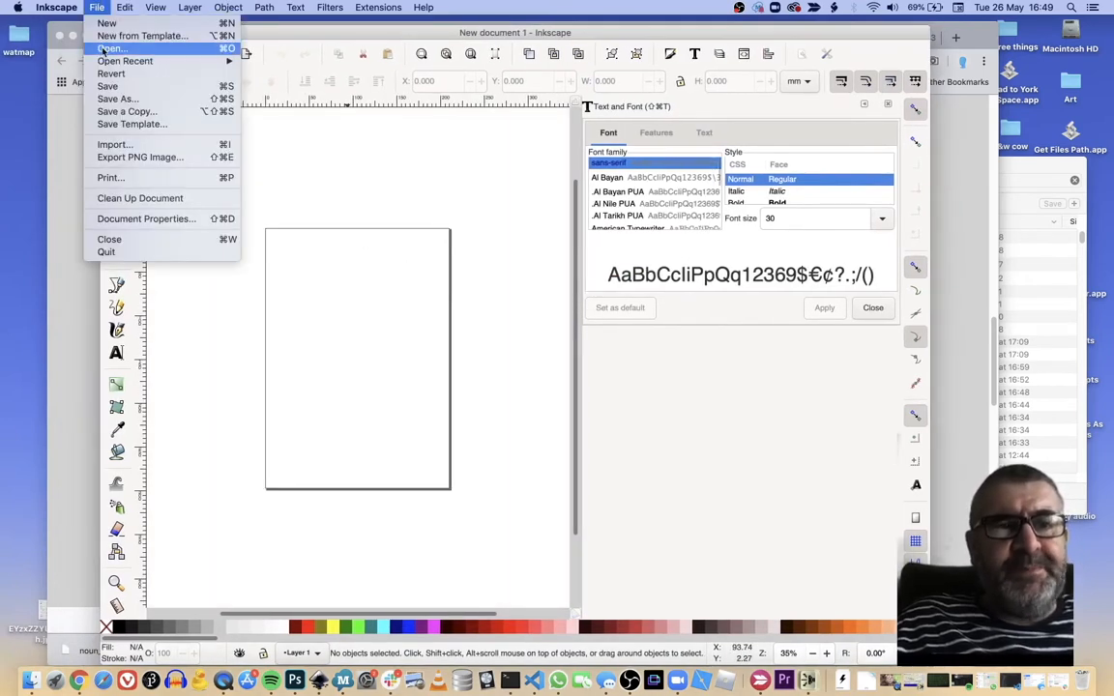
{"action": "left_click", "coordinate": [118, 145]}
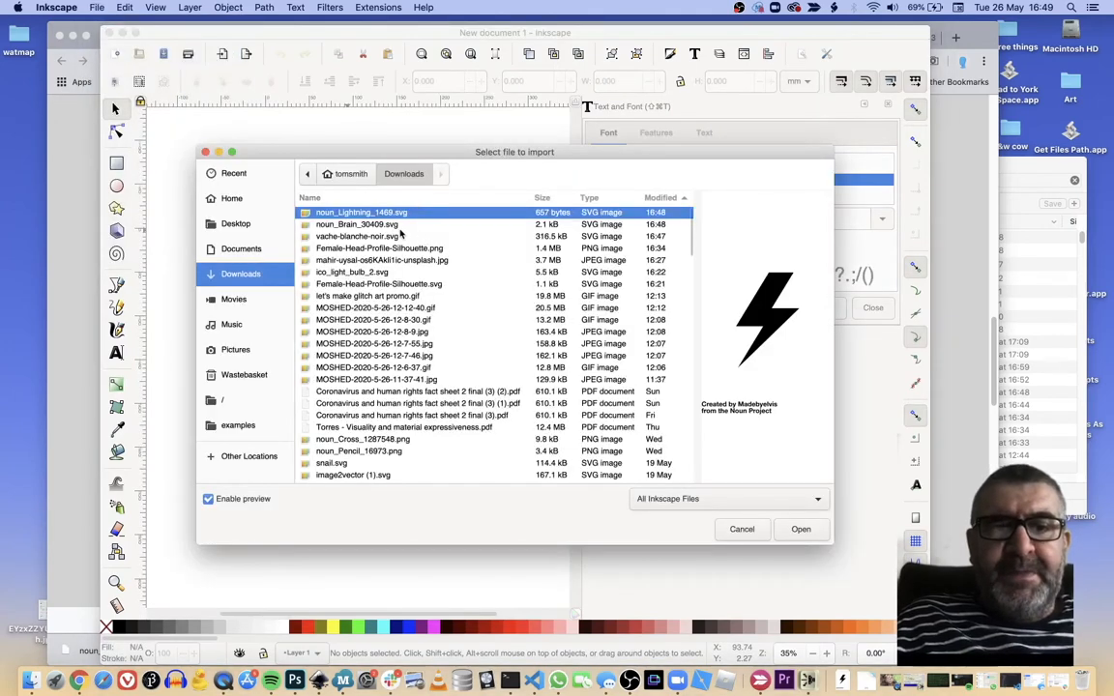
{"action": "left_click", "coordinate": [418, 224]}
{"action": "left_click", "coordinate": [801, 530]}
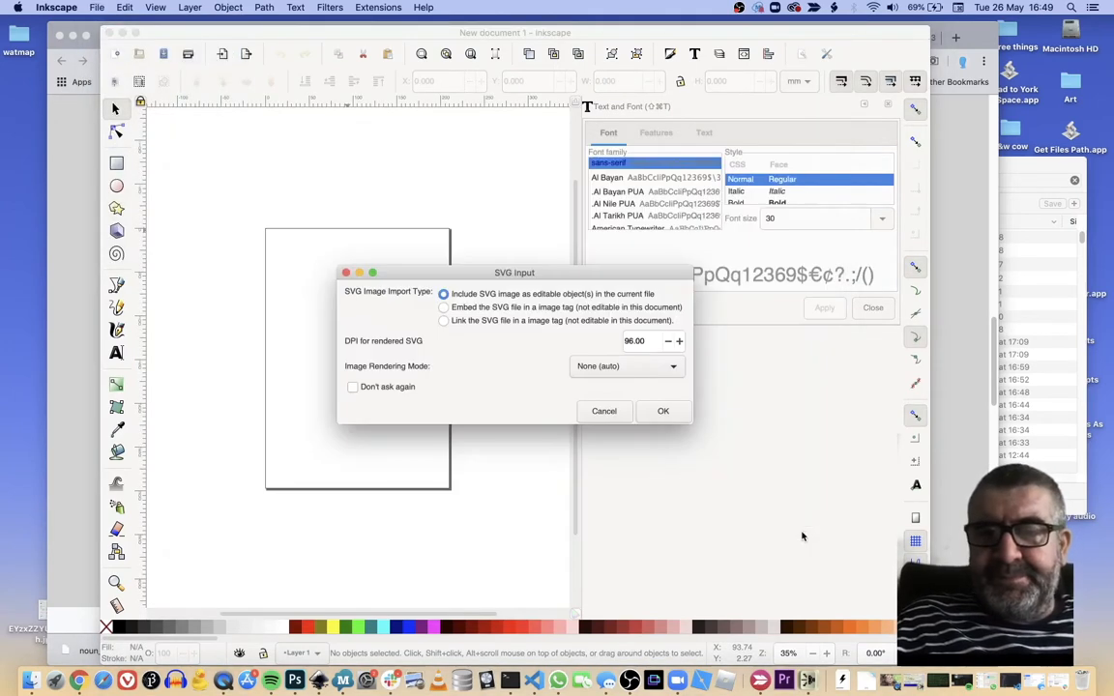
{"action": "left_click", "coordinate": [660, 410]}
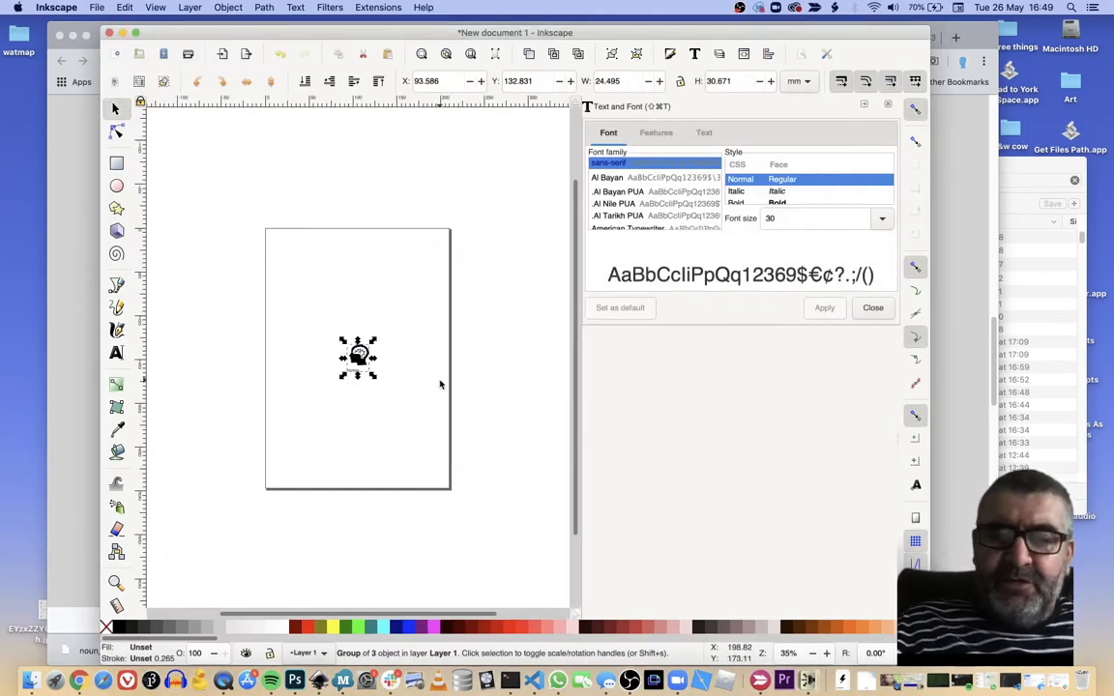
Enlarge the imported brain icon group to about 31.5 mm wide and 37.1 mm high, extending it from its upper-left corner
{"action": "key", "text": "3"}
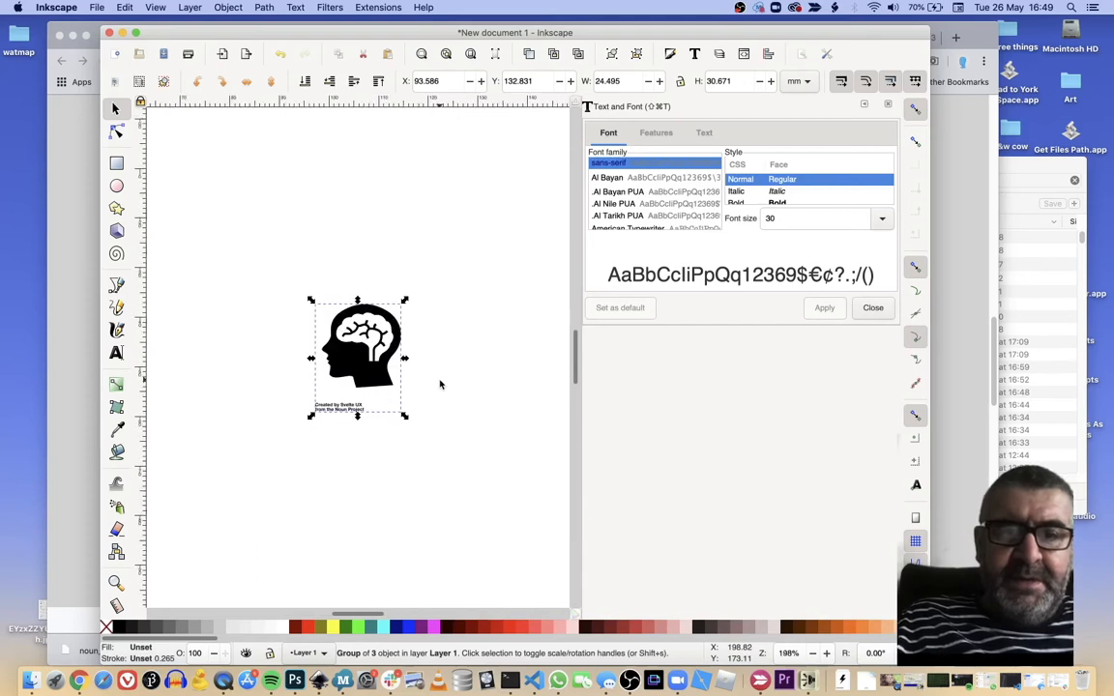
{"action": "key", "text": "plus"}
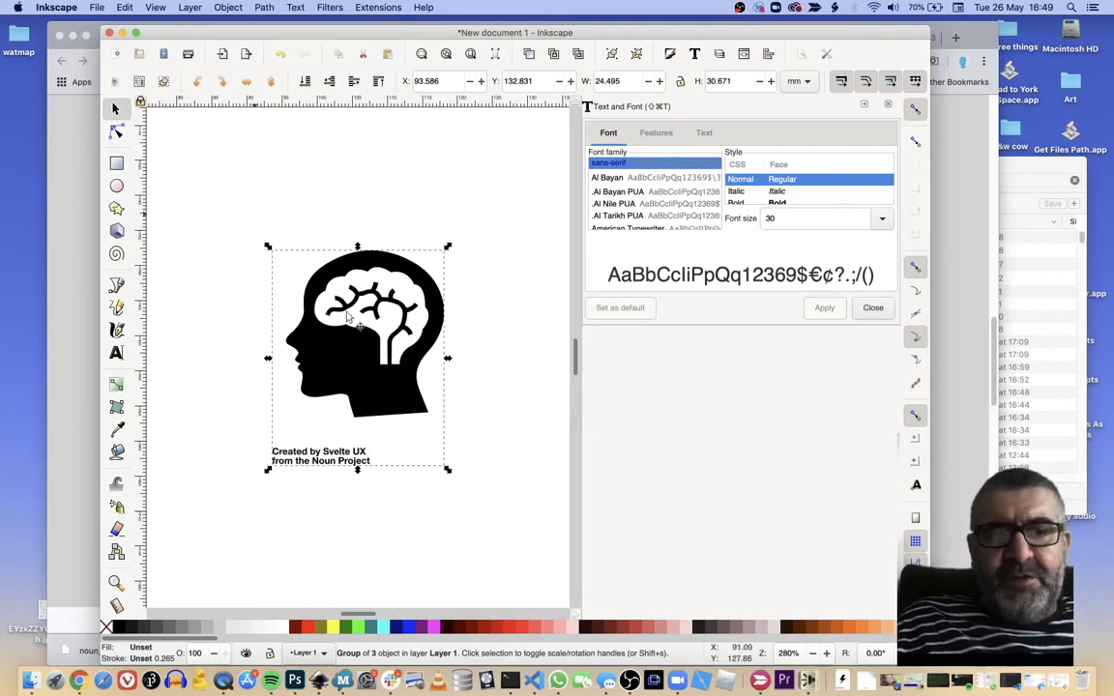
{"action": "left_click_drag", "start_coordinate": [268, 246], "coordinate": [219, 206]}
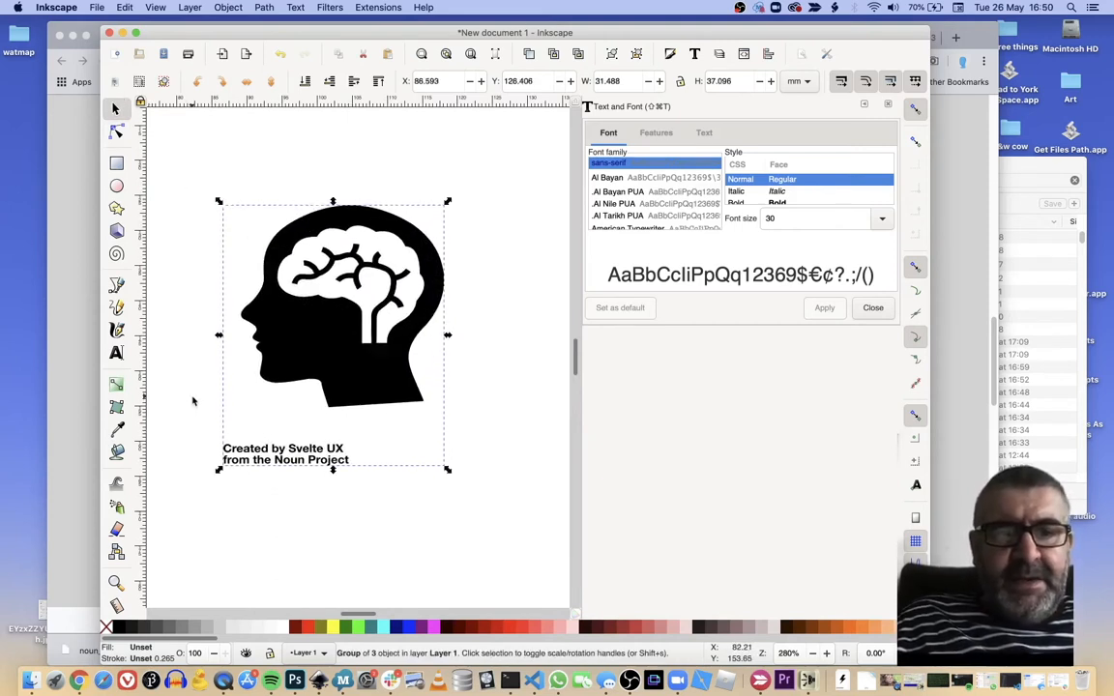
Delete both credit text lines beneath the brain icon, "Created by Svelte UX" and "from the Noun Project"
{"action": "left_click", "coordinate": [286, 466]}
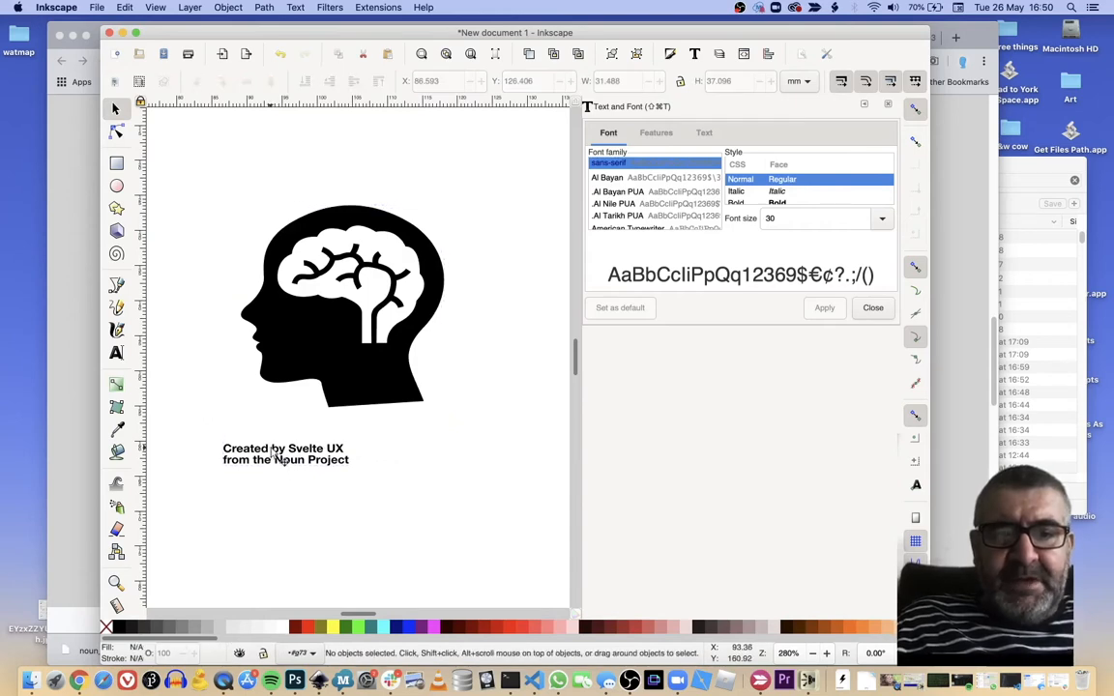
{"action": "double_click", "coordinate": [285, 462]}
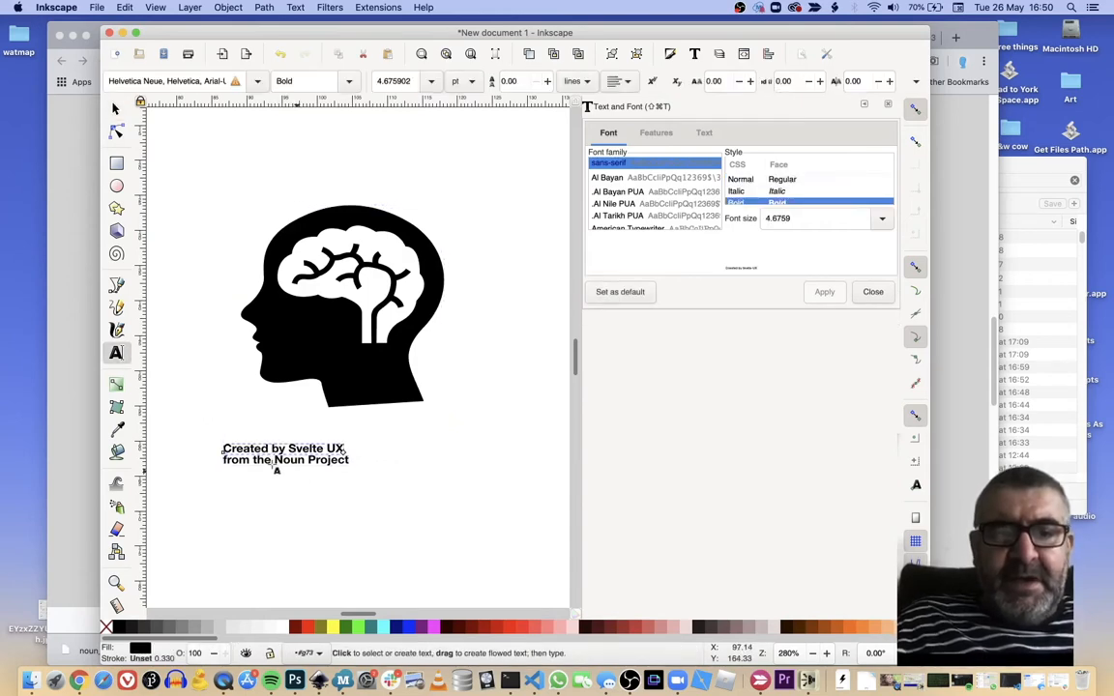
{"action": "key", "text": "BackSpace"}
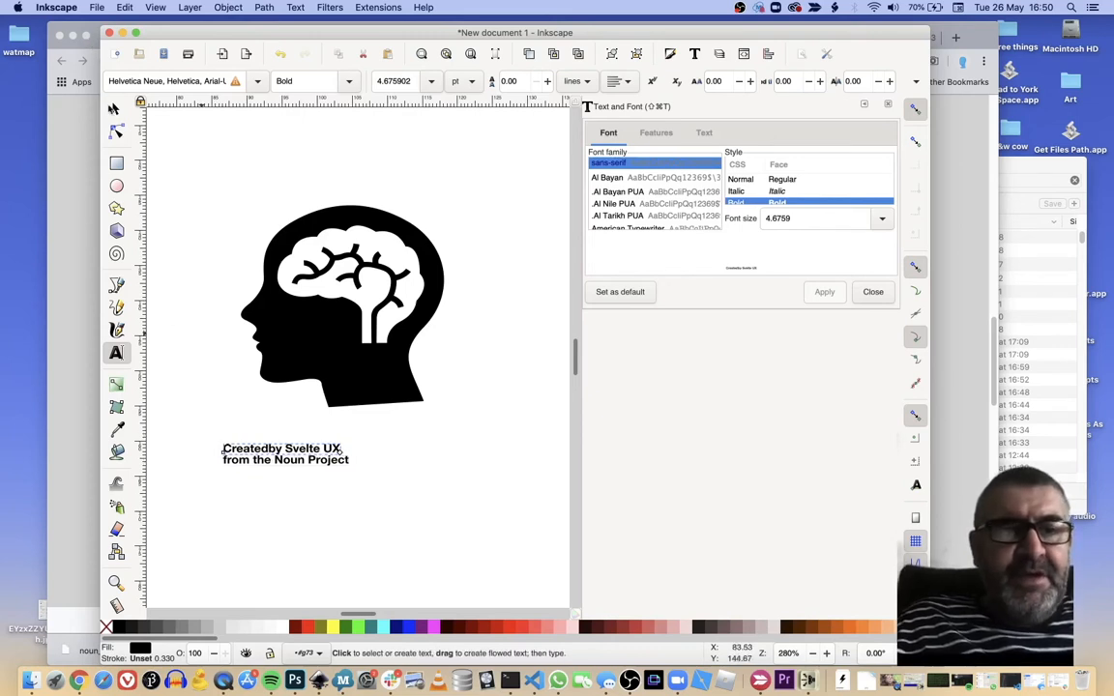
{"action": "left_click", "coordinate": [117, 132]}
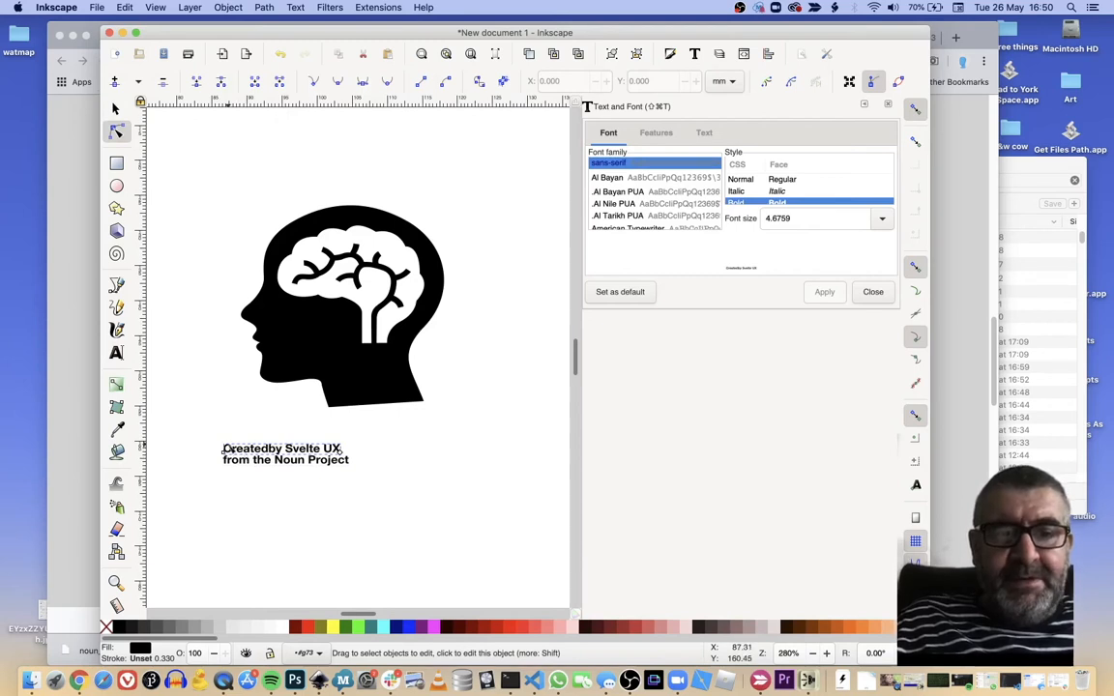
{"action": "left_click", "coordinate": [116, 108]}
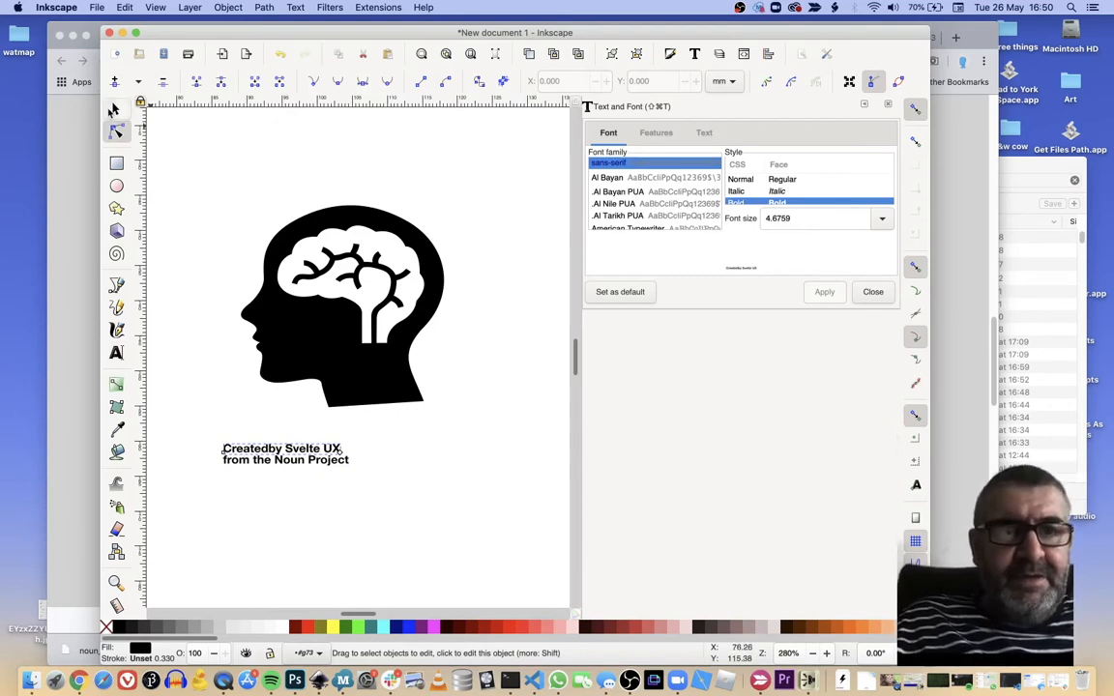
{"action": "key", "text": "Delete"}
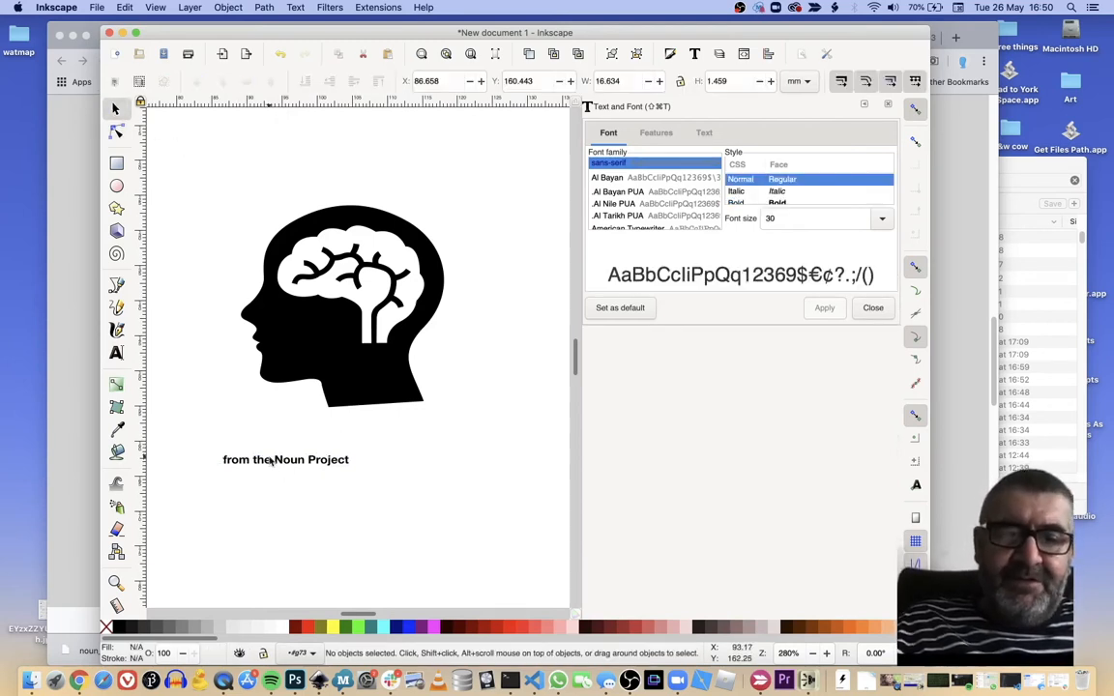
{"action": "left_click", "coordinate": [267, 465]}
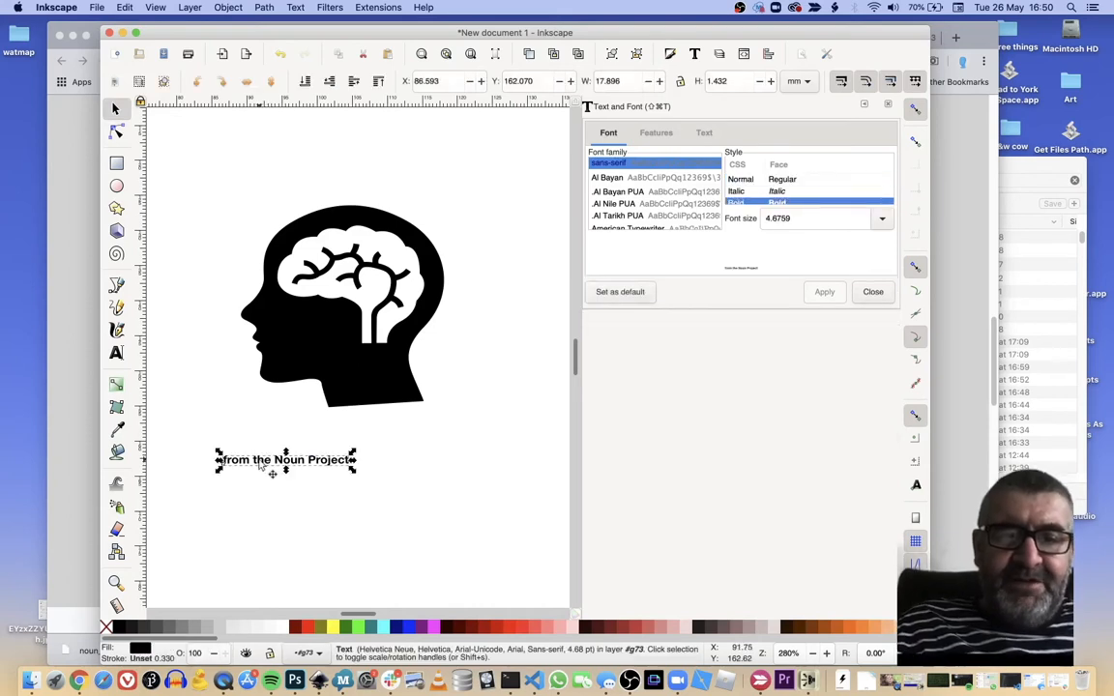
{"action": "key", "text": "Delete"}
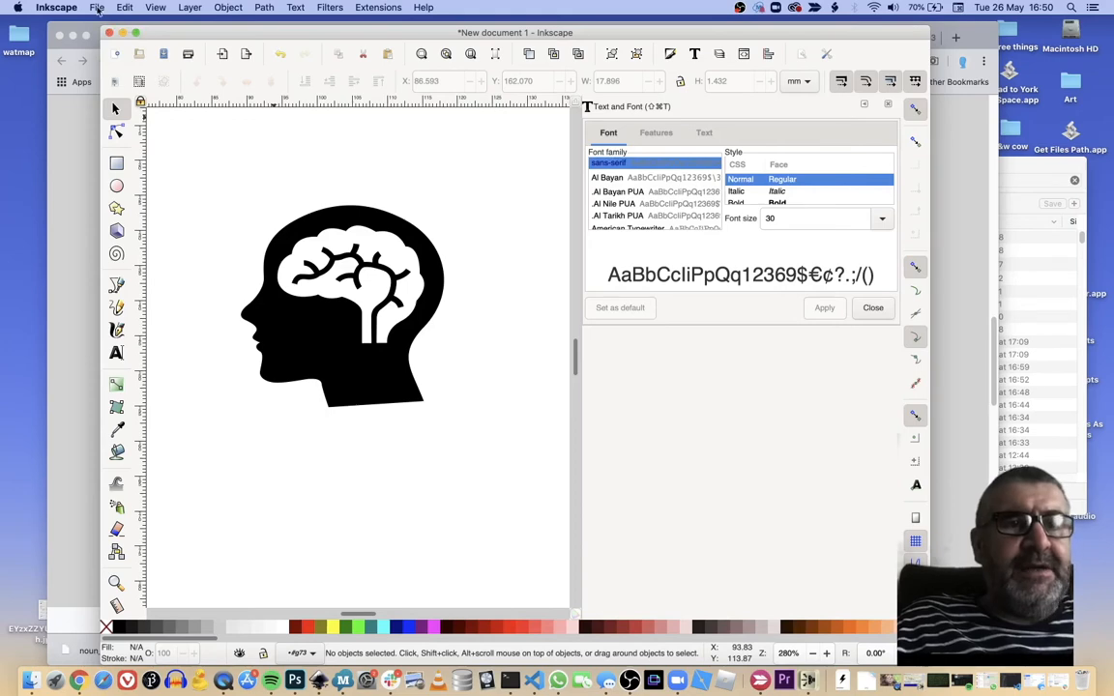
Import noun_Lightning_1469.svg from Downloads as editable objects and move the lightning icon to the upper left of the head
{"action": "left_click", "coordinate": [97, 10]}
{"action": "left_click", "coordinate": [104, 147]}
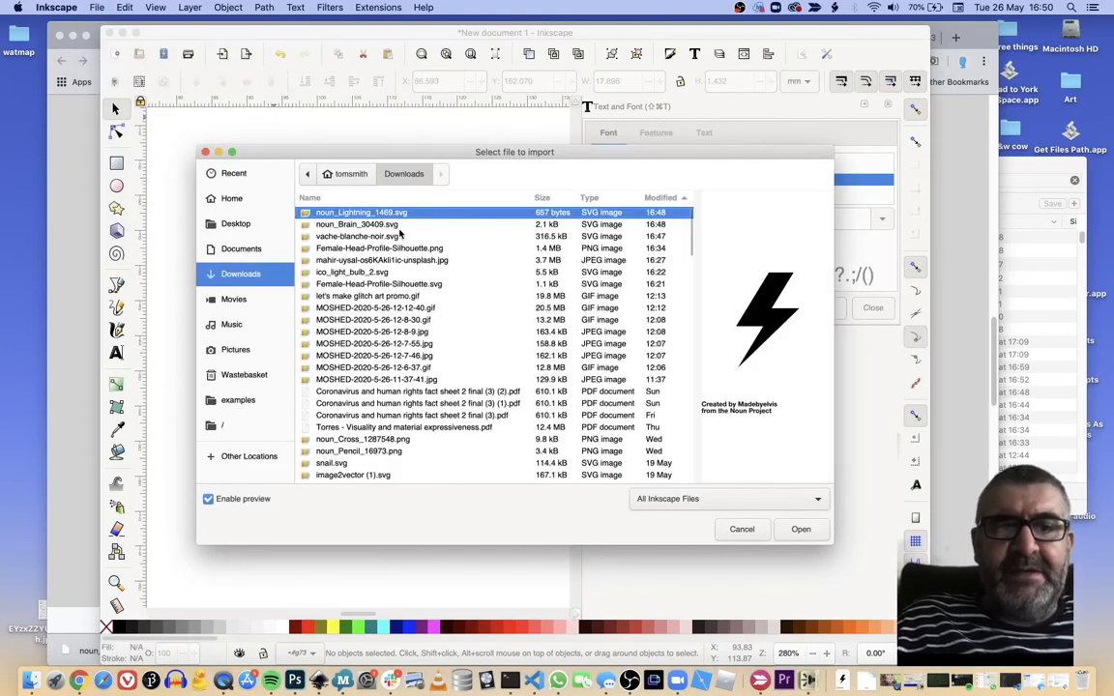
{"action": "left_click", "coordinate": [801, 529]}
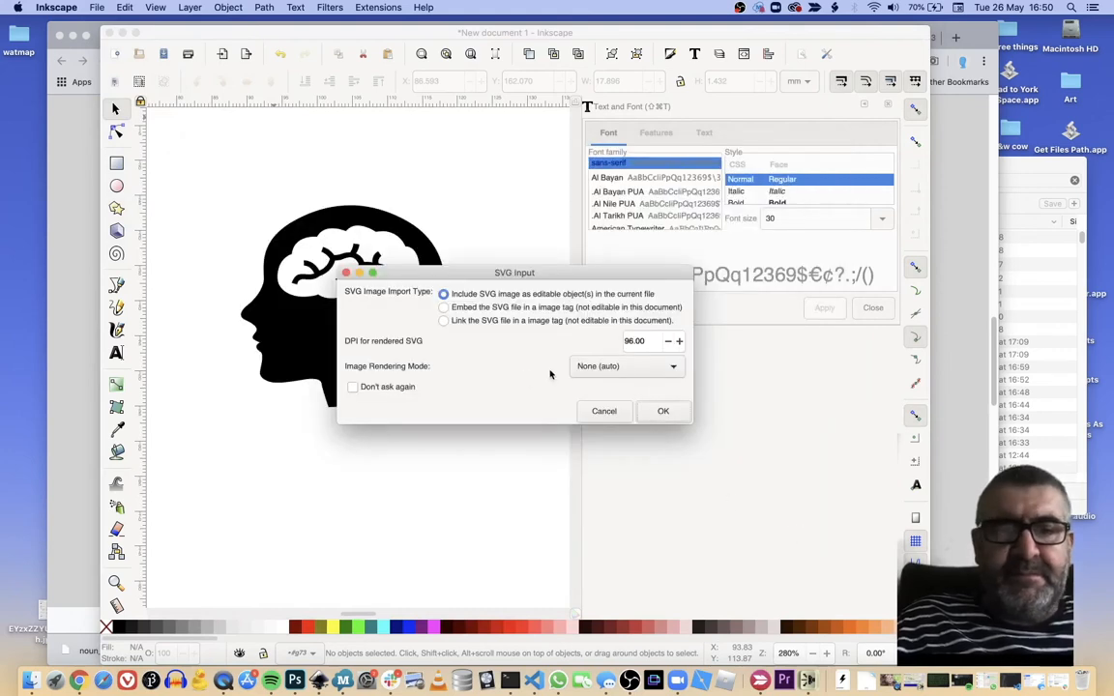
{"action": "left_click", "coordinate": [660, 414]}
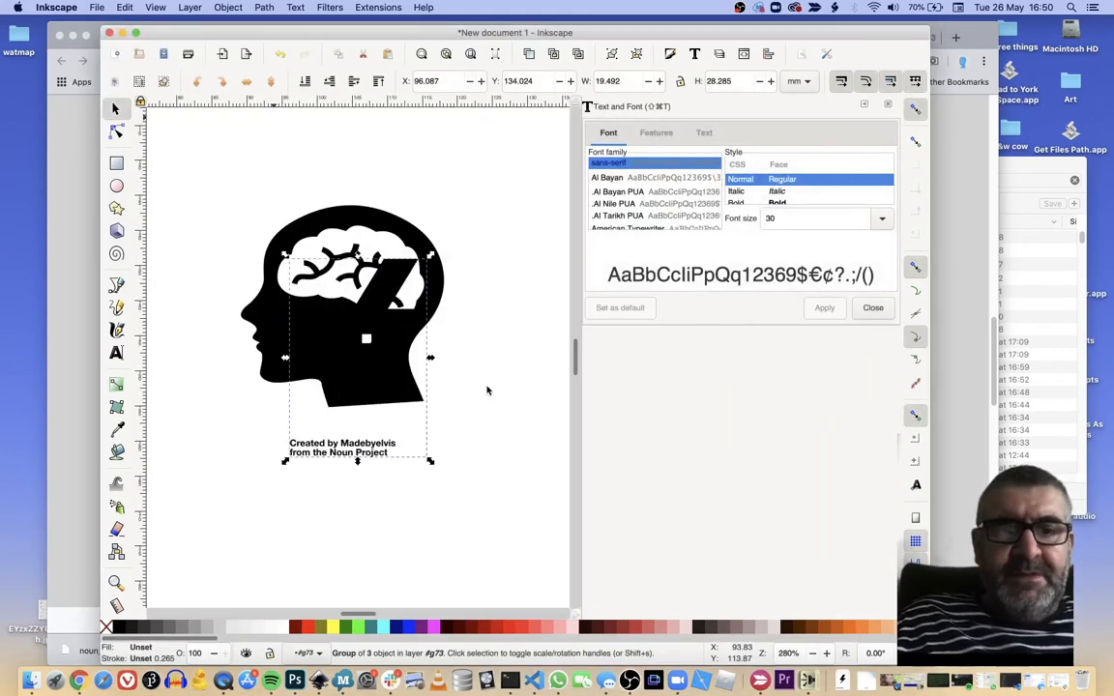
{"action": "left_click_drag", "start_coordinate": [376, 311], "coordinate": [212, 174]}
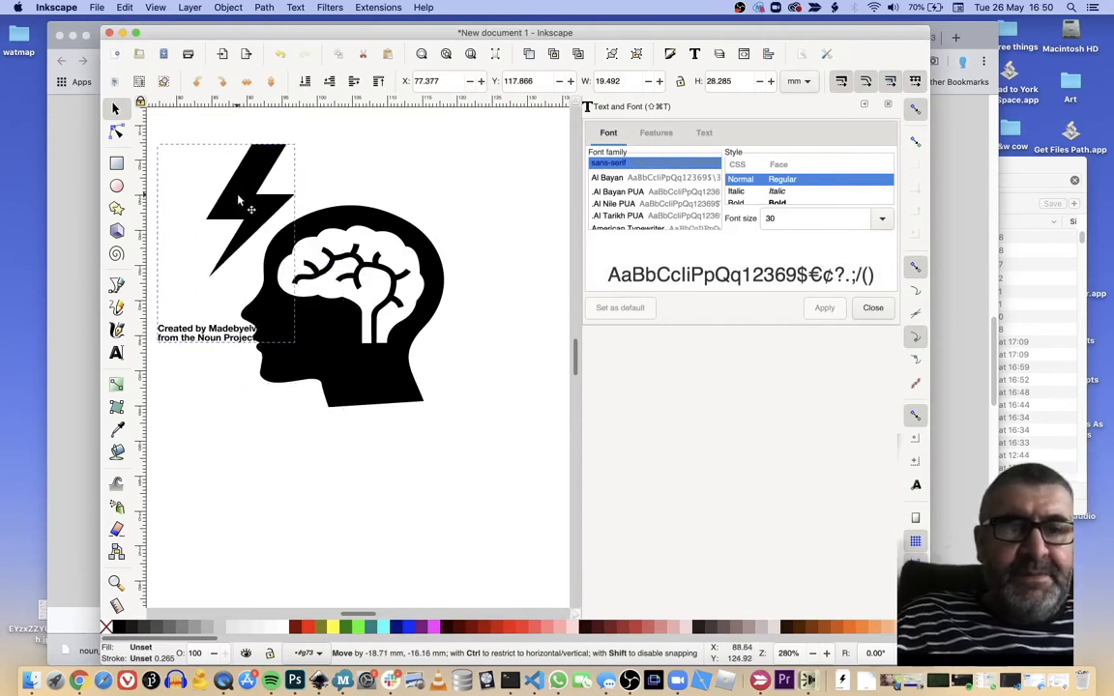
Delete both credit text lines beneath the lightning icon, leaving only the bolt shape
{"action": "left_click", "coordinate": [201, 373]}
{"action": "left_click", "coordinate": [197, 339]}
{"action": "key", "text": "Escape"}
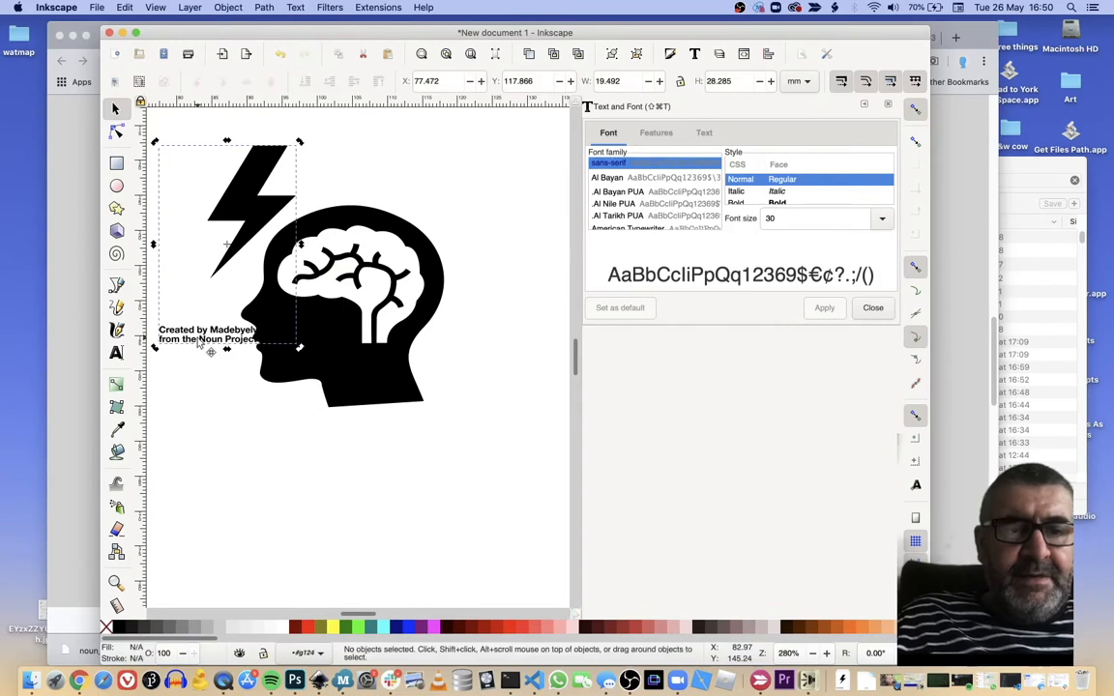
{"action": "double_click", "coordinate": [197, 338]}
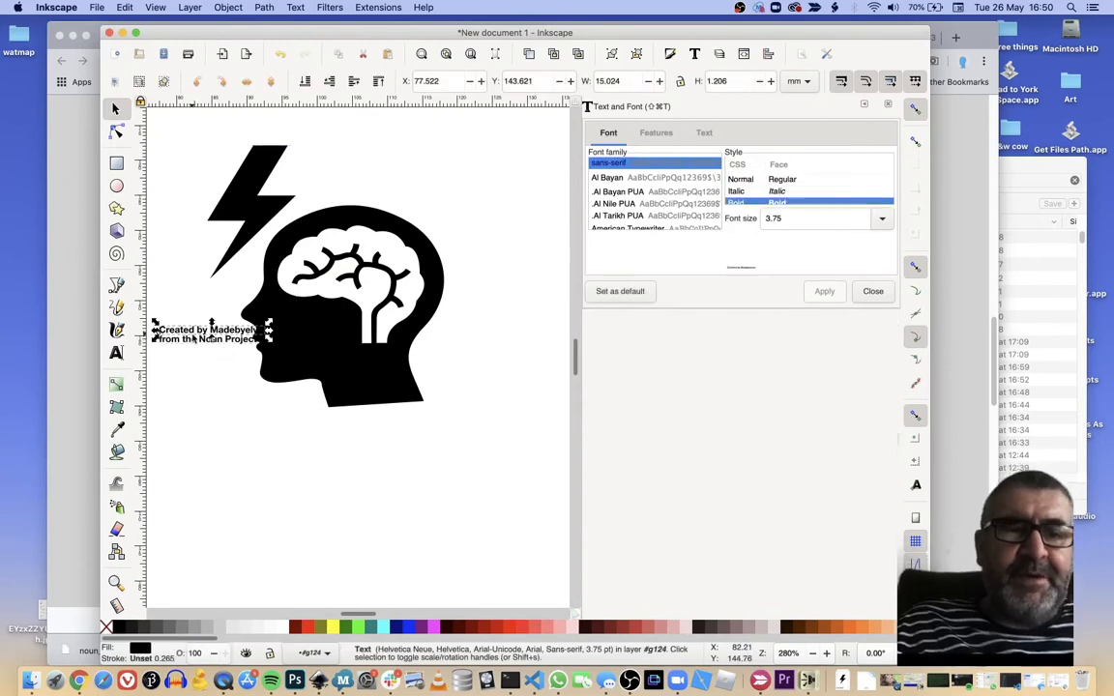
{"action": "key", "text": "Delete"}
{"action": "left_click", "coordinate": [201, 342]}
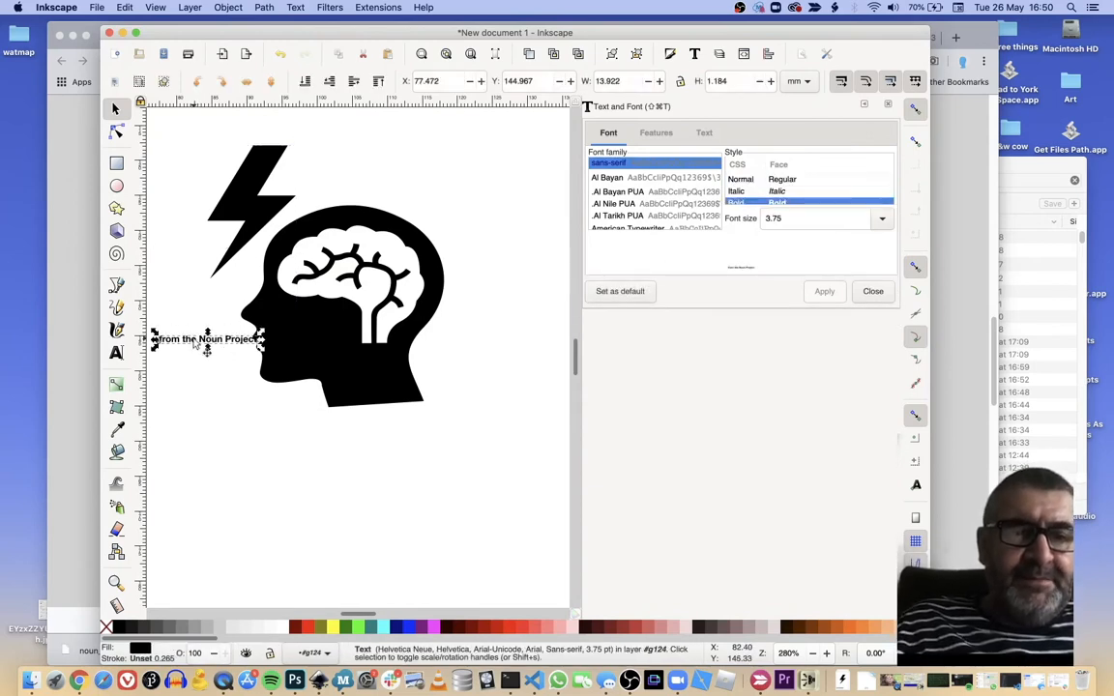
{"action": "key", "text": "Delete"}
Rotate the lightning bolt clockwise so its sharp tip points to the upper left and its blunt end meets the forehead
{"action": "left_click", "coordinate": [250, 211]}
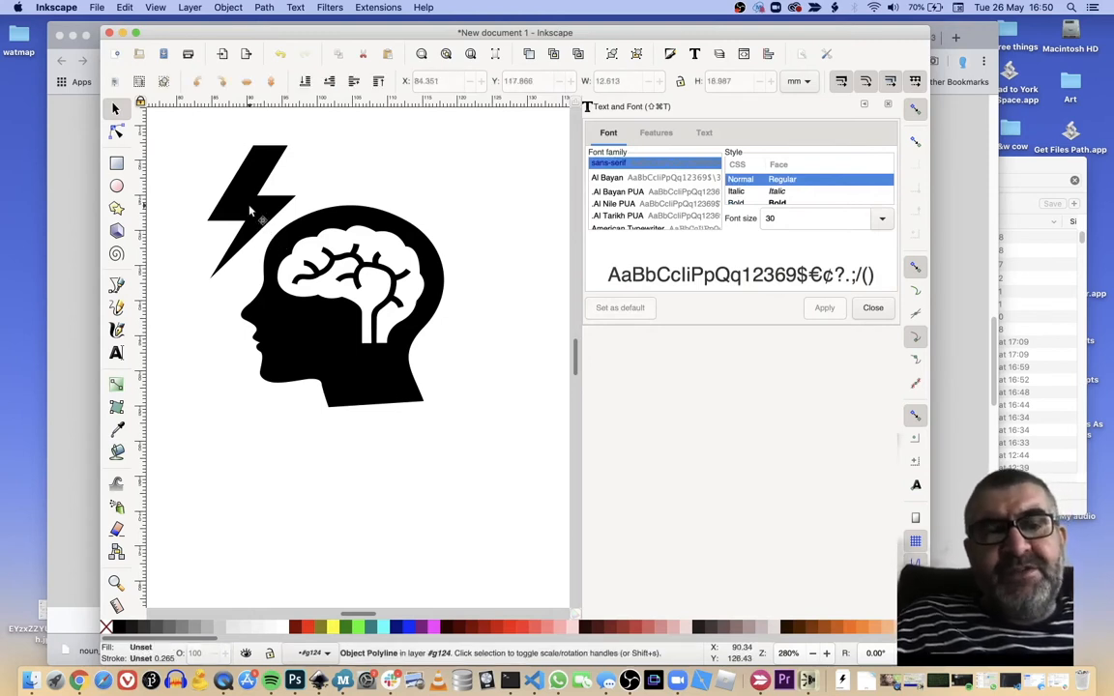
{"action": "left_click", "coordinate": [250, 211]}
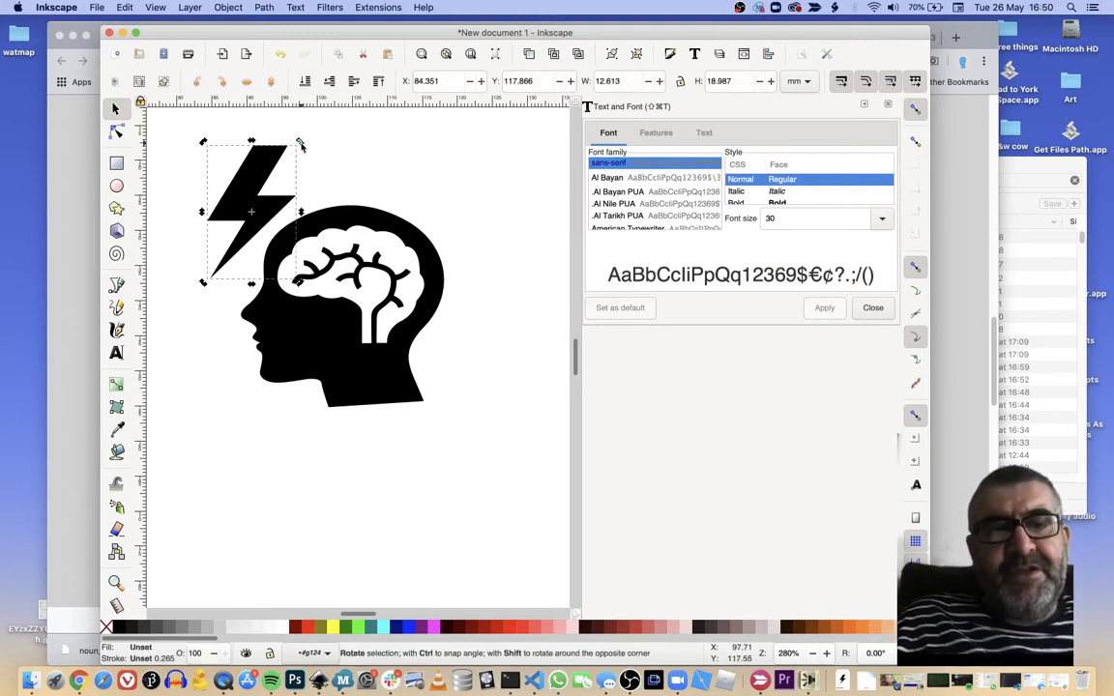
{"action": "left_click_drag", "start_coordinate": [300, 144], "coordinate": [268, 183]}
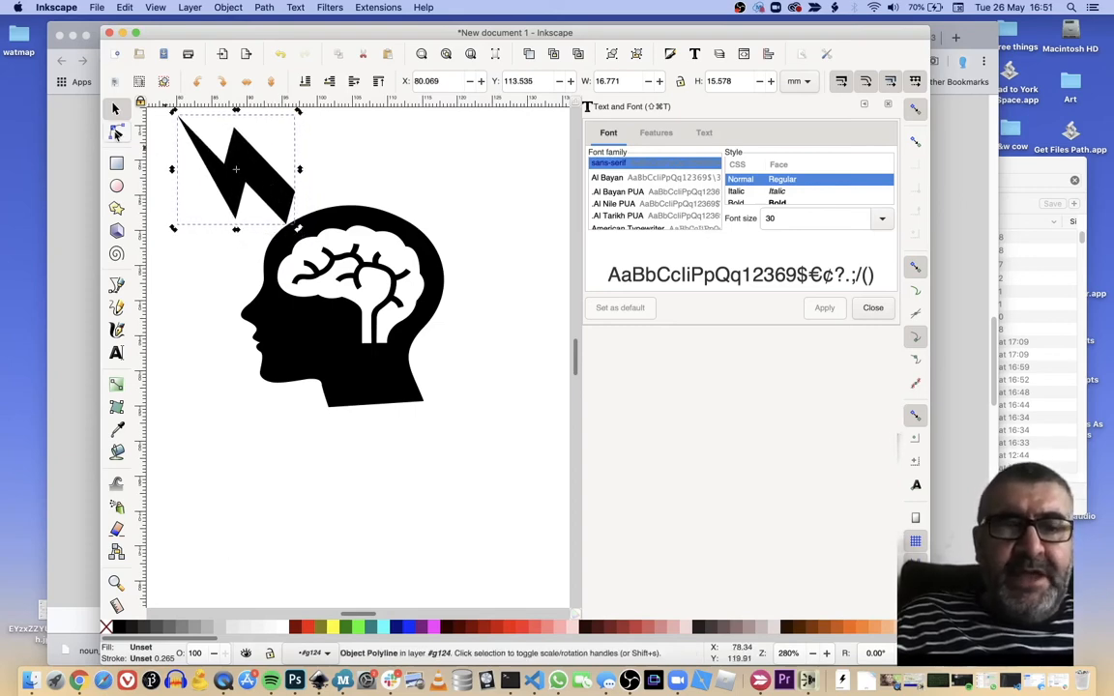
Convert the lightning bolt polyline to a path and show its nodes for editing
{"action": "left_click", "coordinate": [116, 132]}
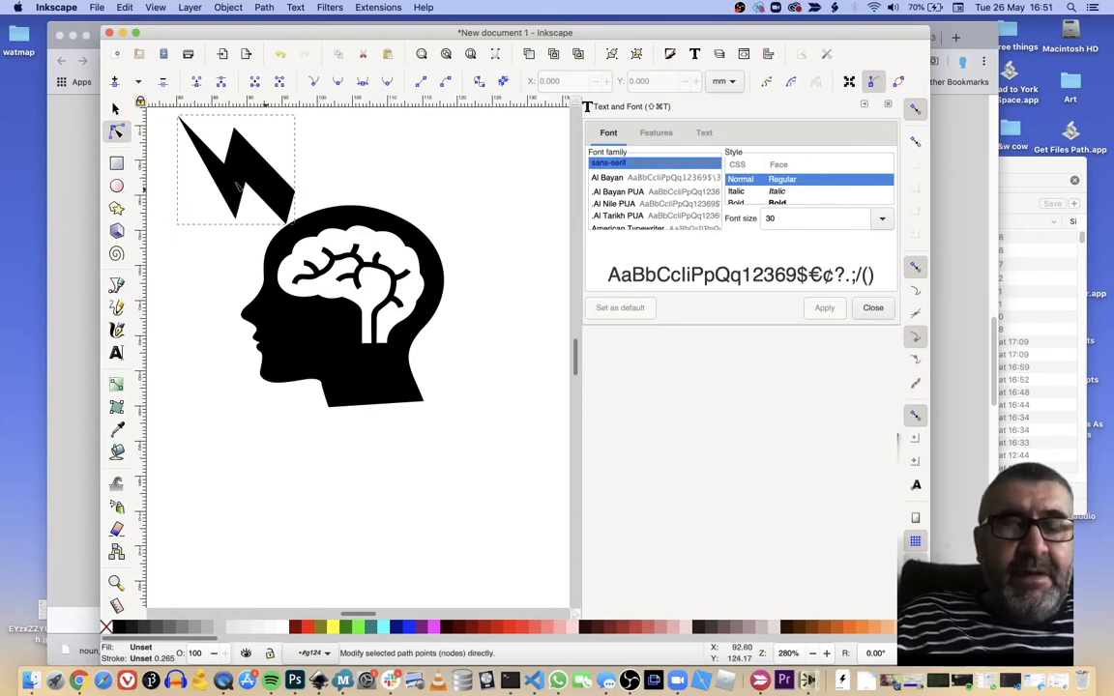
{"action": "left_click", "coordinate": [123, 113]}
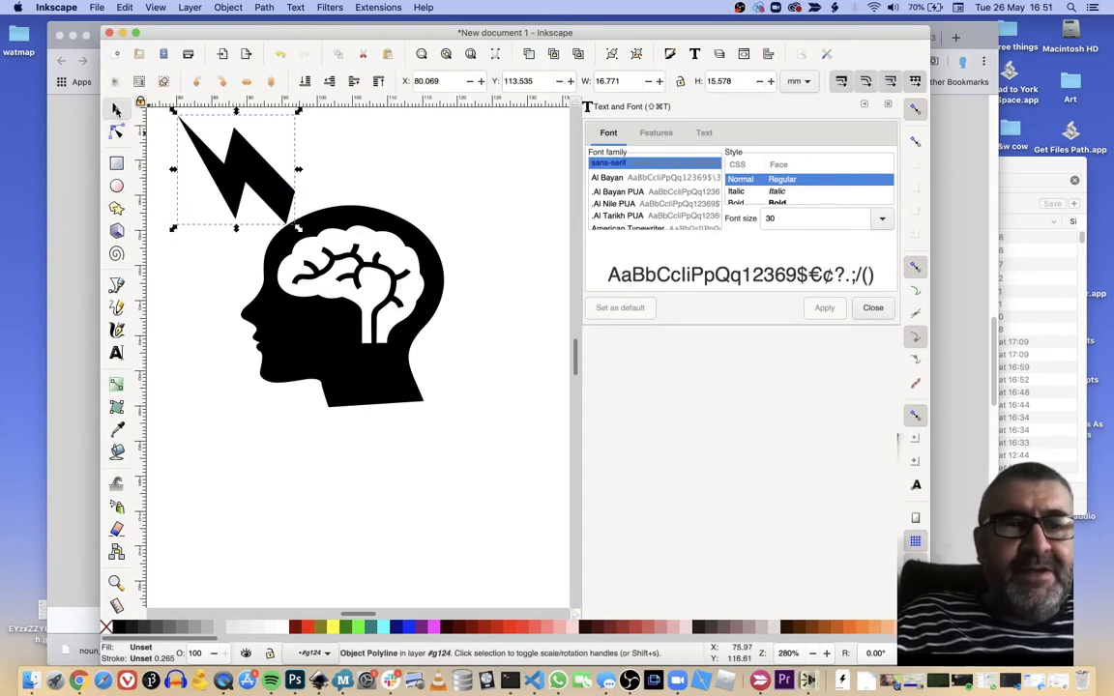
{"action": "left_click", "coordinate": [265, 6]}
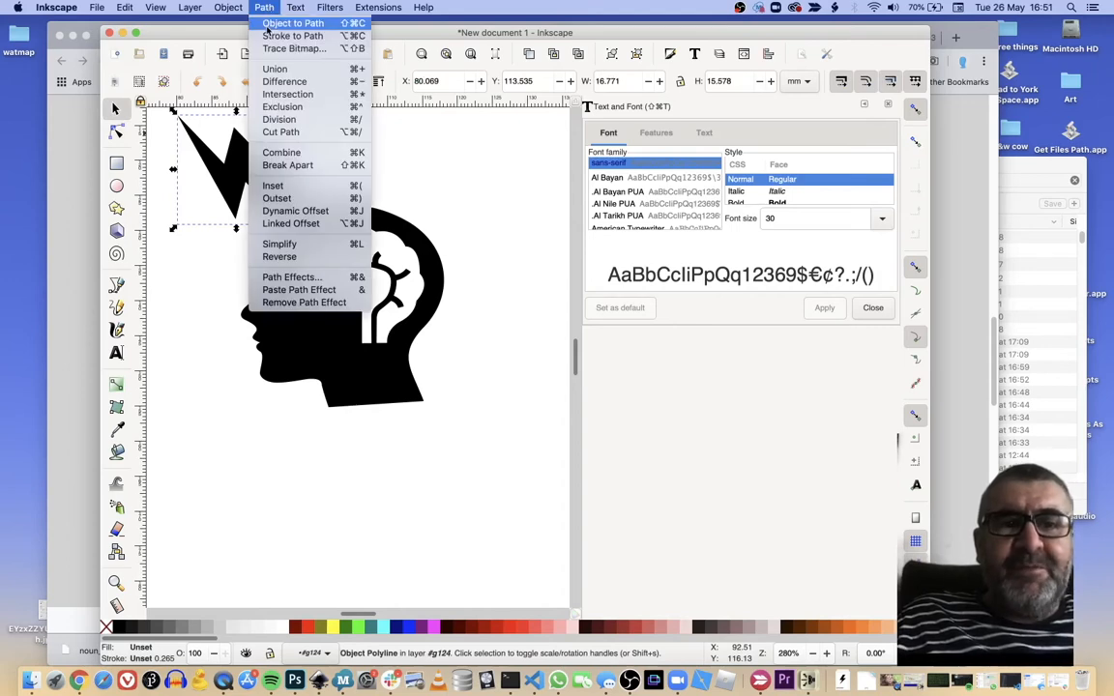
{"action": "left_click", "coordinate": [243, 23]}
{"action": "left_click", "coordinate": [115, 133]}
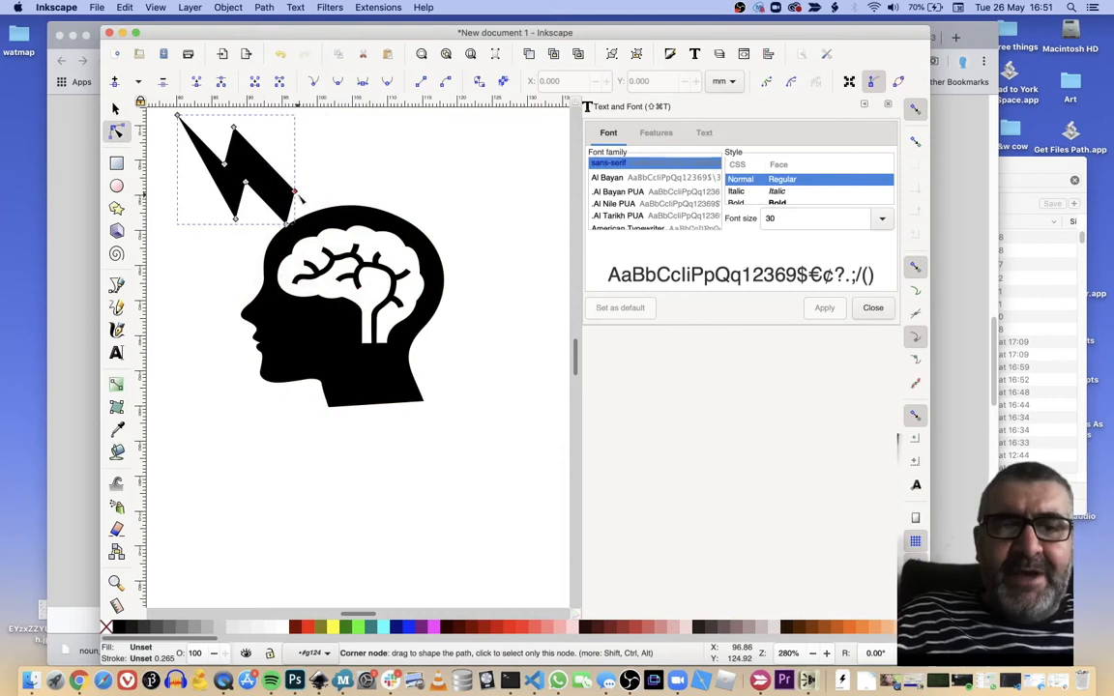
Reshape the lightning bolt by moving the corner nodes of its blunt end to widen it, and shift its inner notch node slightly
{"action": "left_click_drag", "start_coordinate": [295, 197], "coordinate": [318, 200]}
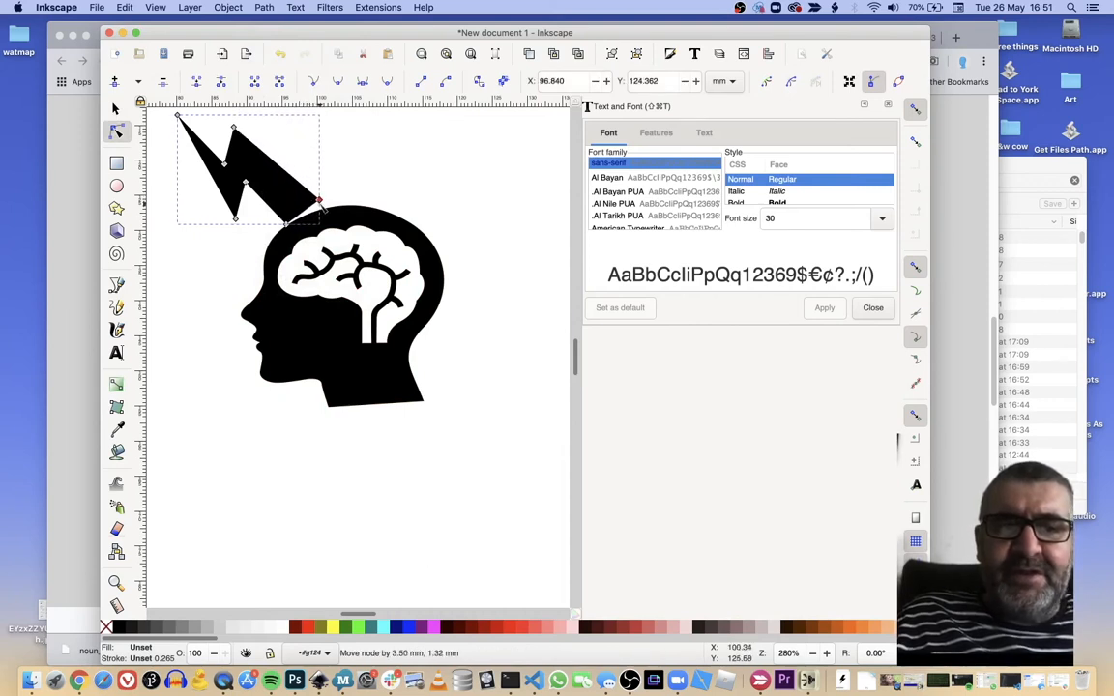
{"action": "left_click", "coordinate": [226, 159]}
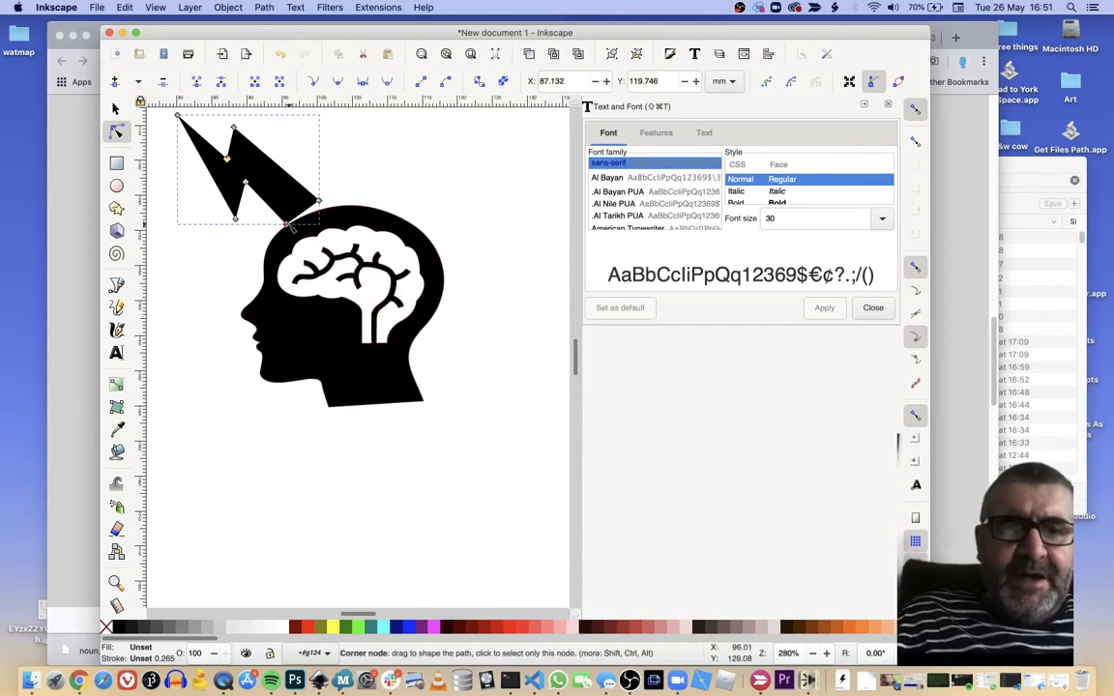
{"action": "left_click_drag", "start_coordinate": [287, 224], "coordinate": [313, 196]}
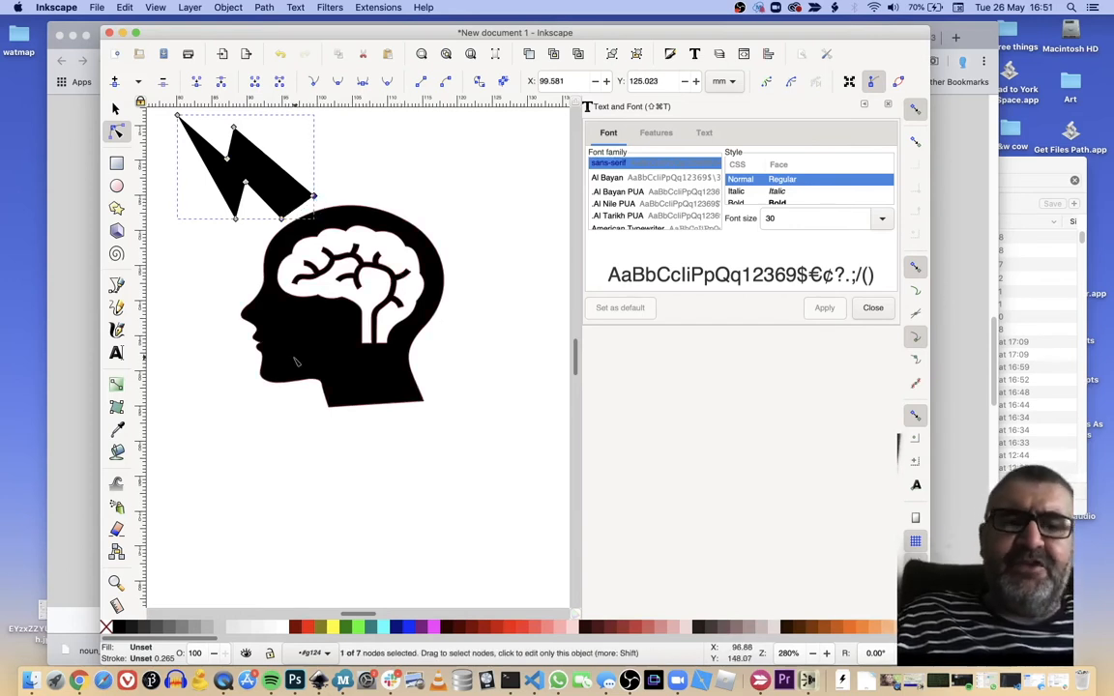
Lengthen the nose of the head silhouette into a point by pulling out the curve handle of the node beneath it
{"action": "left_click", "coordinate": [253, 308]}
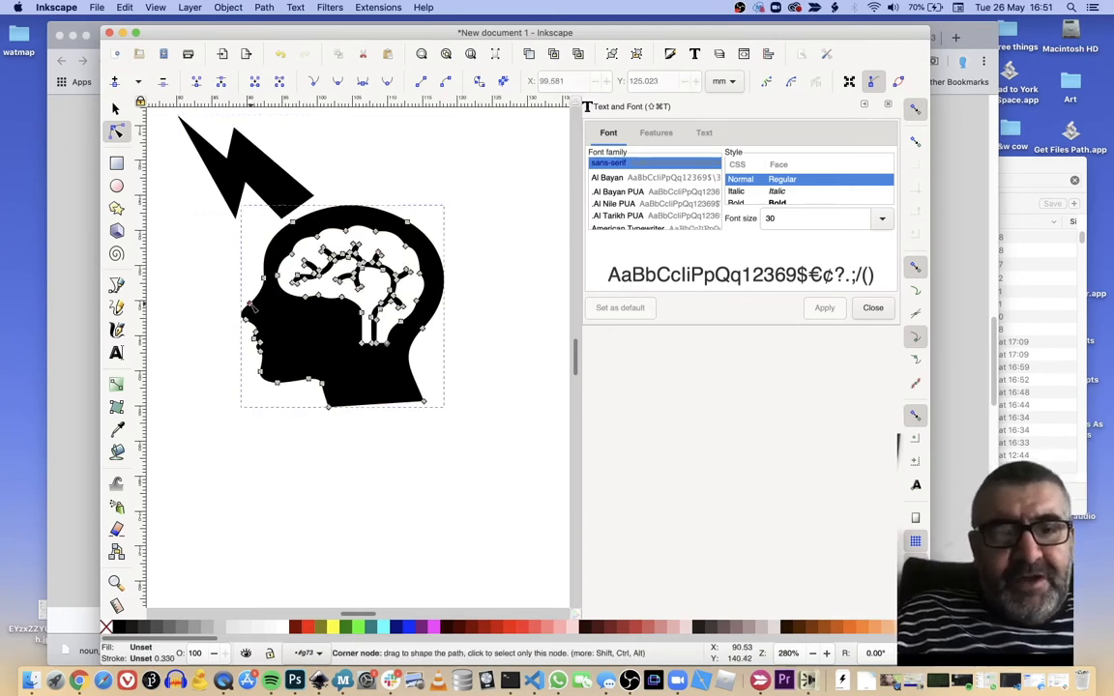
{"action": "left_click", "coordinate": [249, 306]}
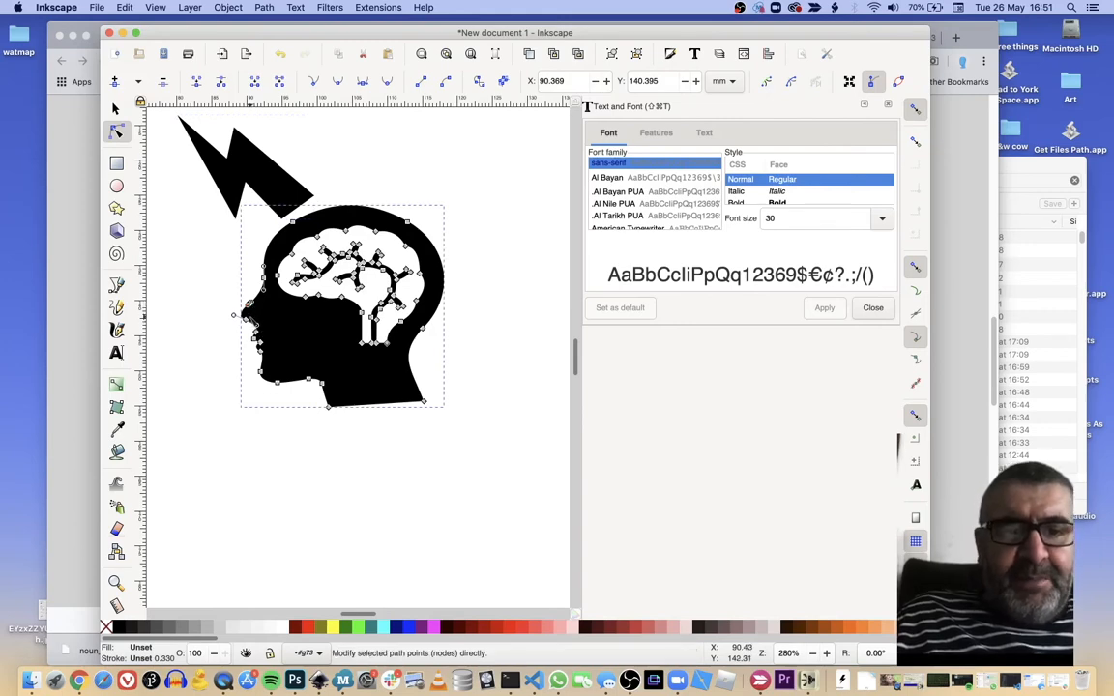
{"action": "key", "text": "plus"}
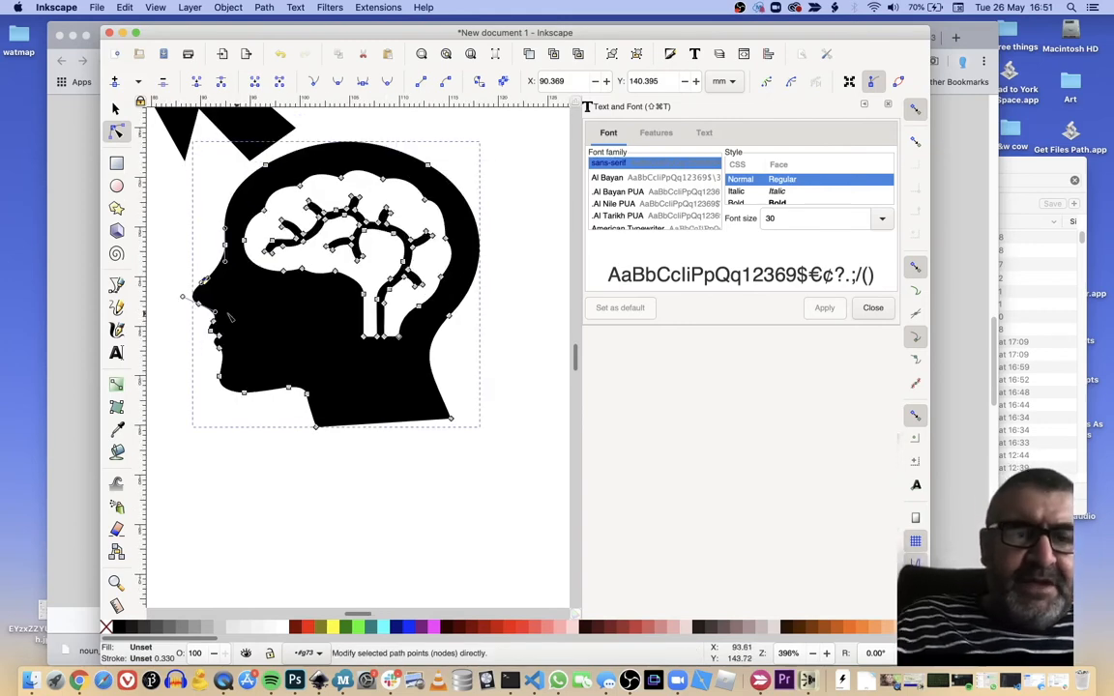
{"action": "left_click", "coordinate": [199, 304]}
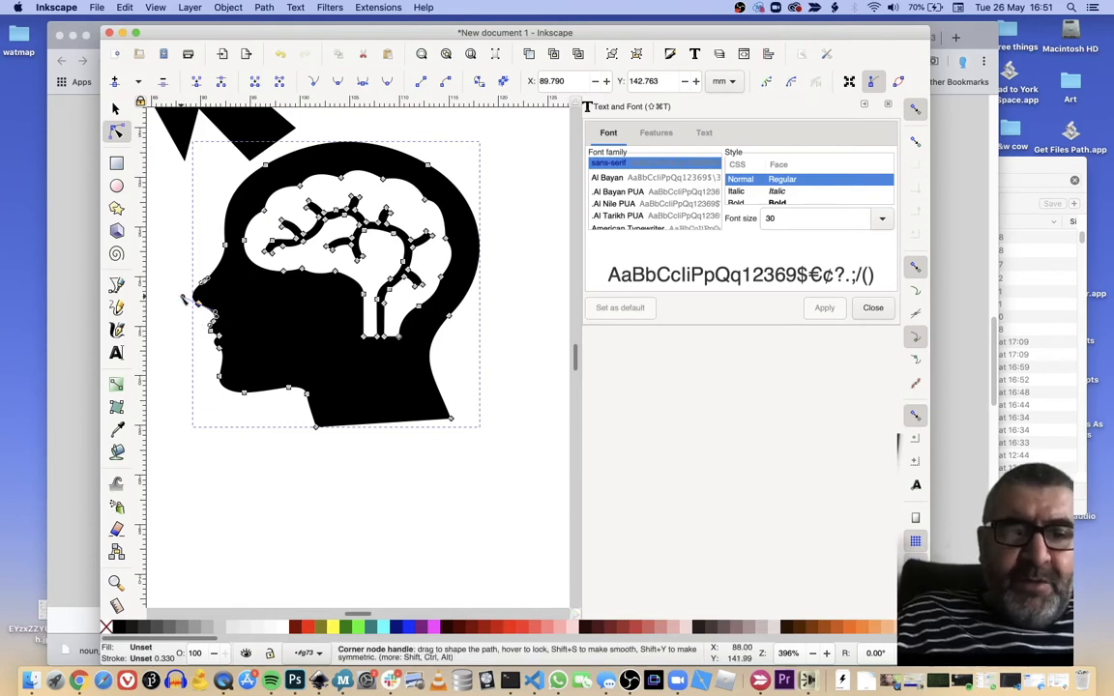
{"action": "left_click_drag", "start_coordinate": [183, 296], "coordinate": [151, 290]}
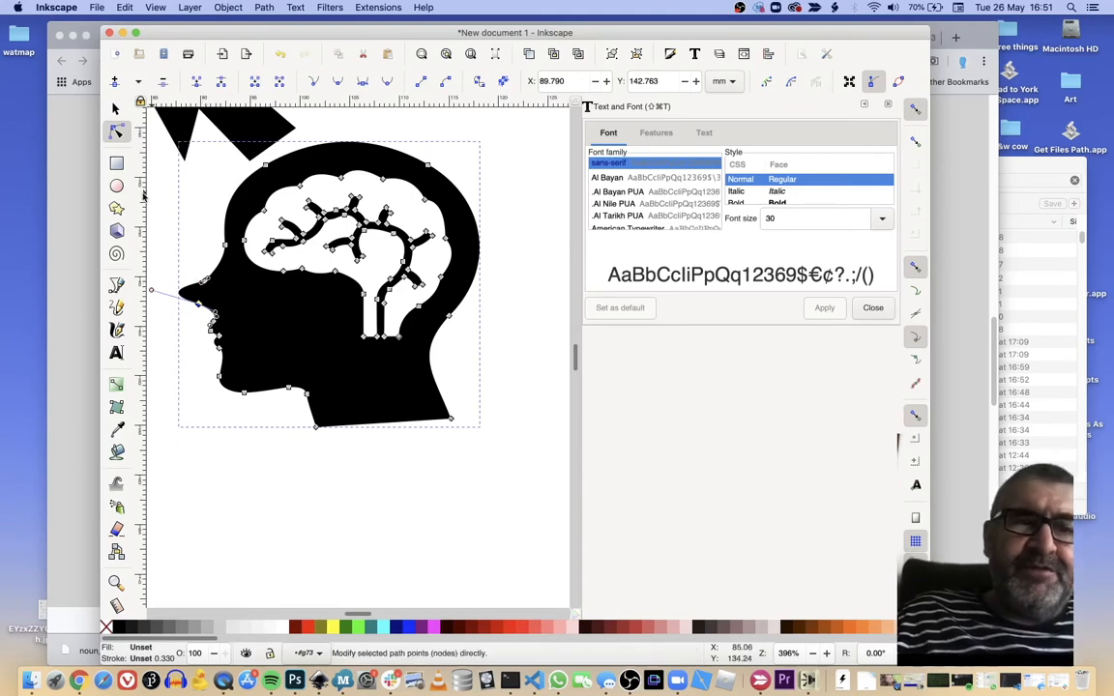
Select the whole head silhouette and nudge it slightly left to X 87.218 mm
{"action": "left_click", "coordinate": [116, 108]}
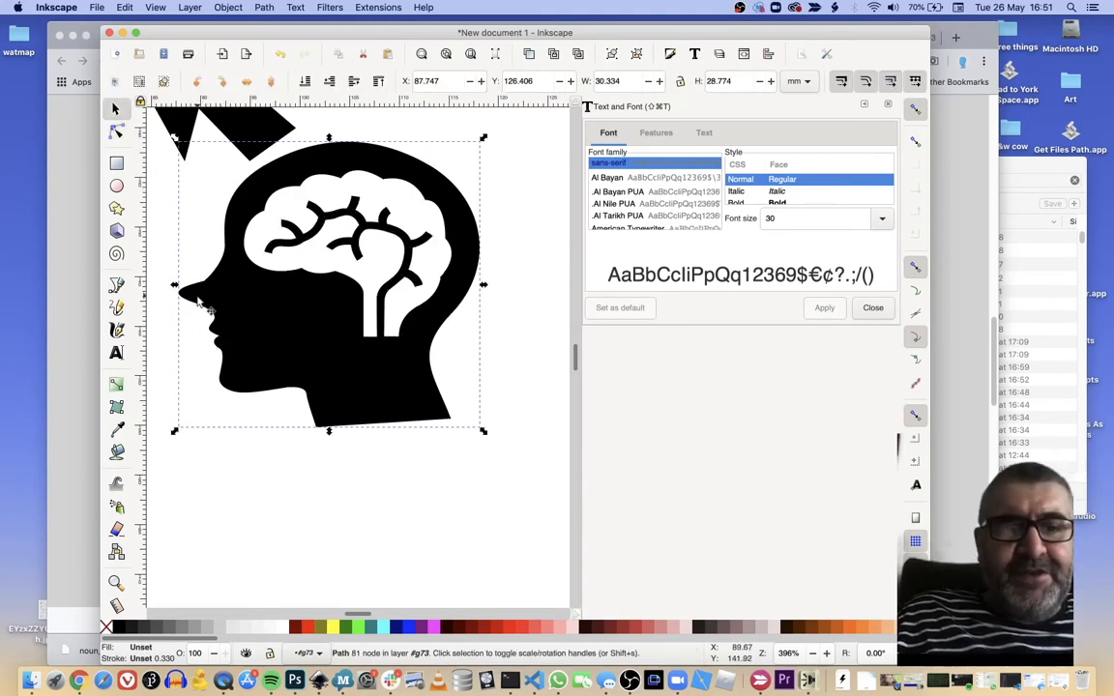
{"action": "key", "text": "plus"}
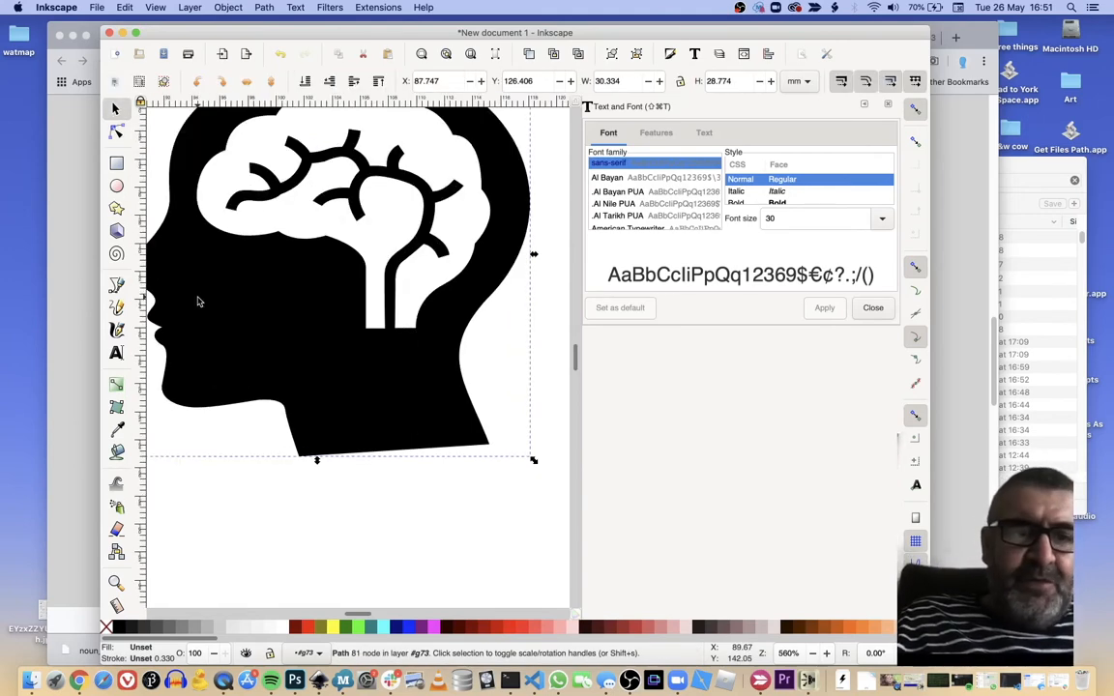
{"action": "key", "text": "Left"}
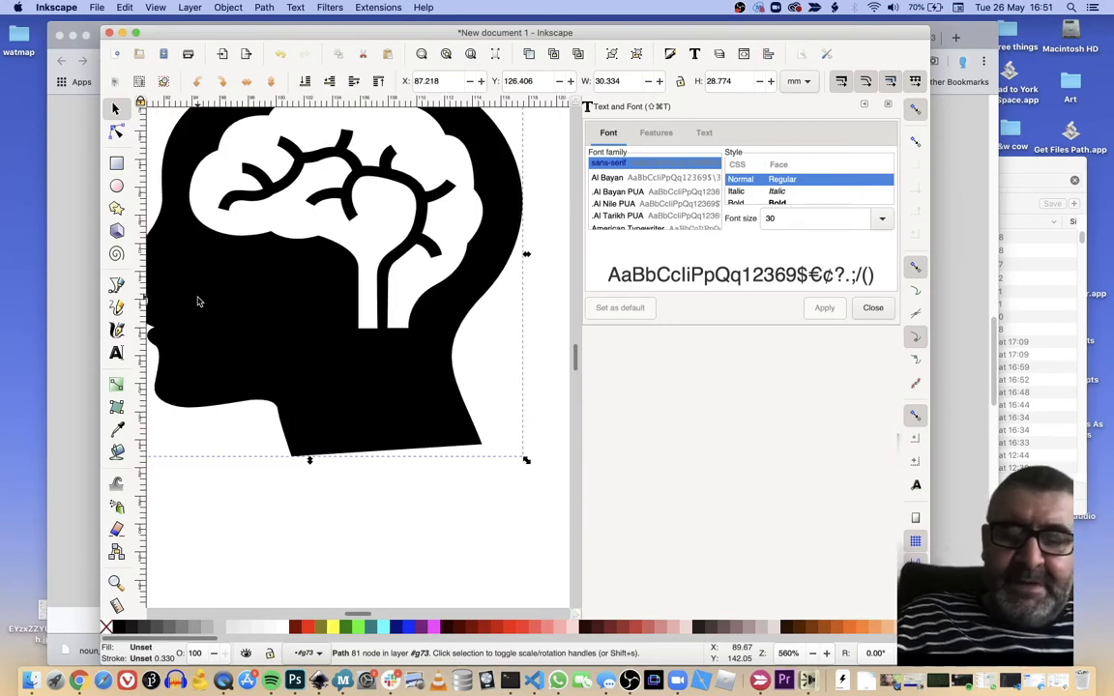
{"action": "scroll", "coordinate": [290, 323], "scroll_direction": "left", "scroll_amount": 5}
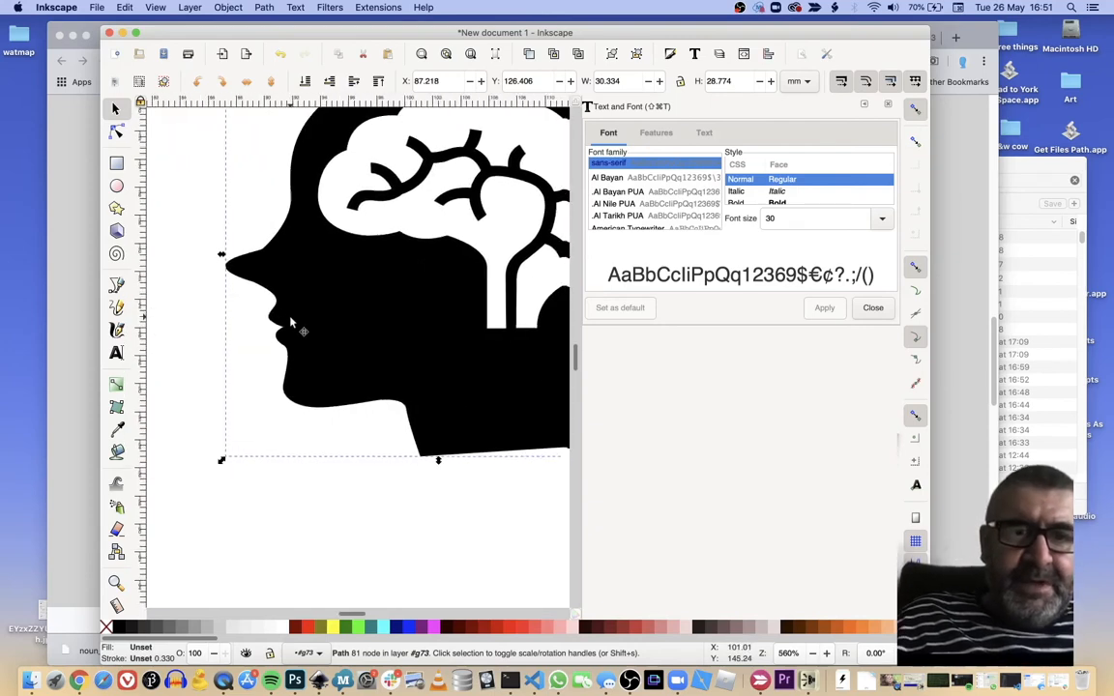
{"action": "scroll", "coordinate": [290, 321], "scroll_direction": "right", "scroll_amount": 1}
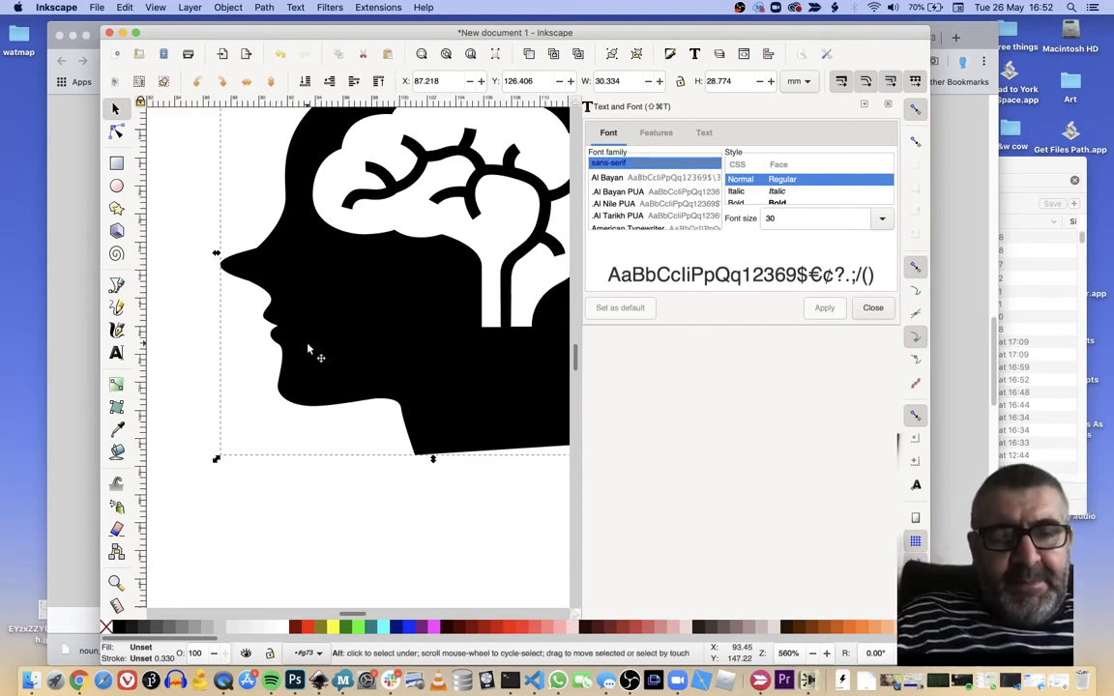
Undo the nudge and the nose lengthening of the head silhouette, and widen and reposition the document window
{"action": "key", "text": "Right"}
{"action": "key", "text": "super+z"}
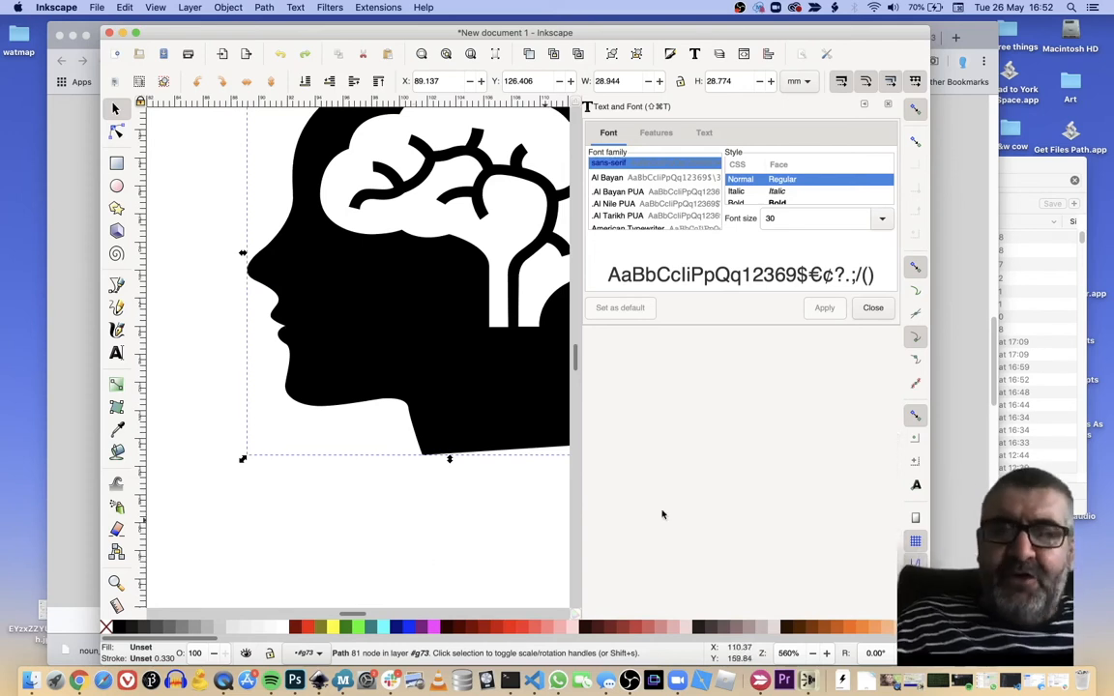
{"action": "left_click_drag", "start_coordinate": [929, 659], "coordinate": [1076, 658]}
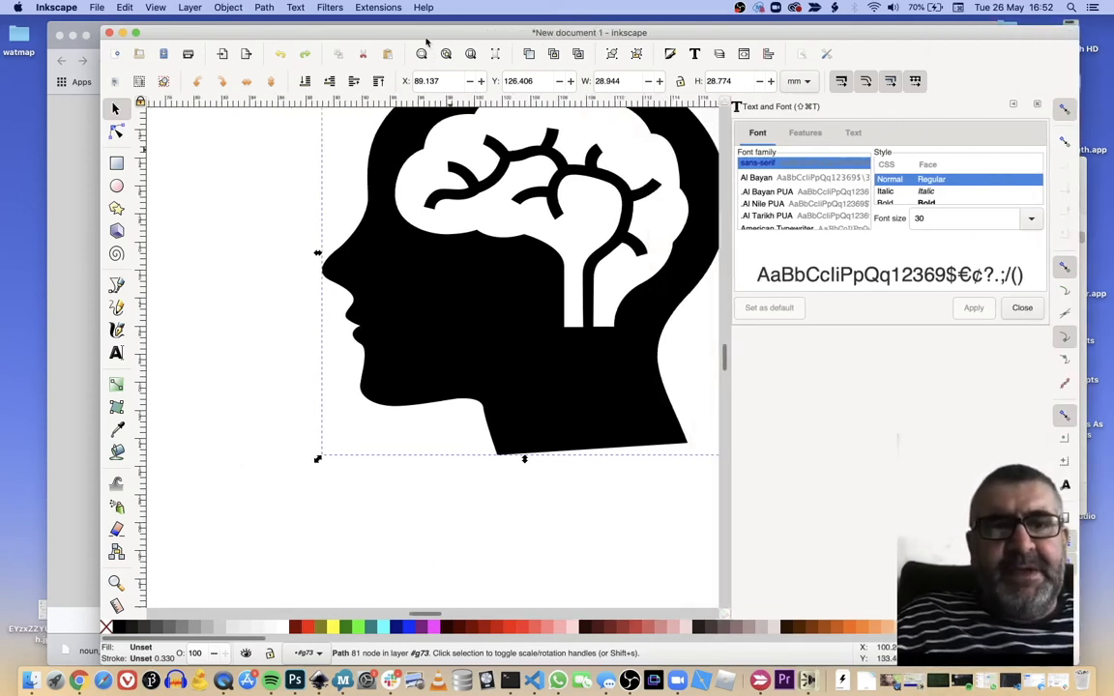
{"action": "left_click_drag", "start_coordinate": [427, 36], "coordinate": [354, 40]}
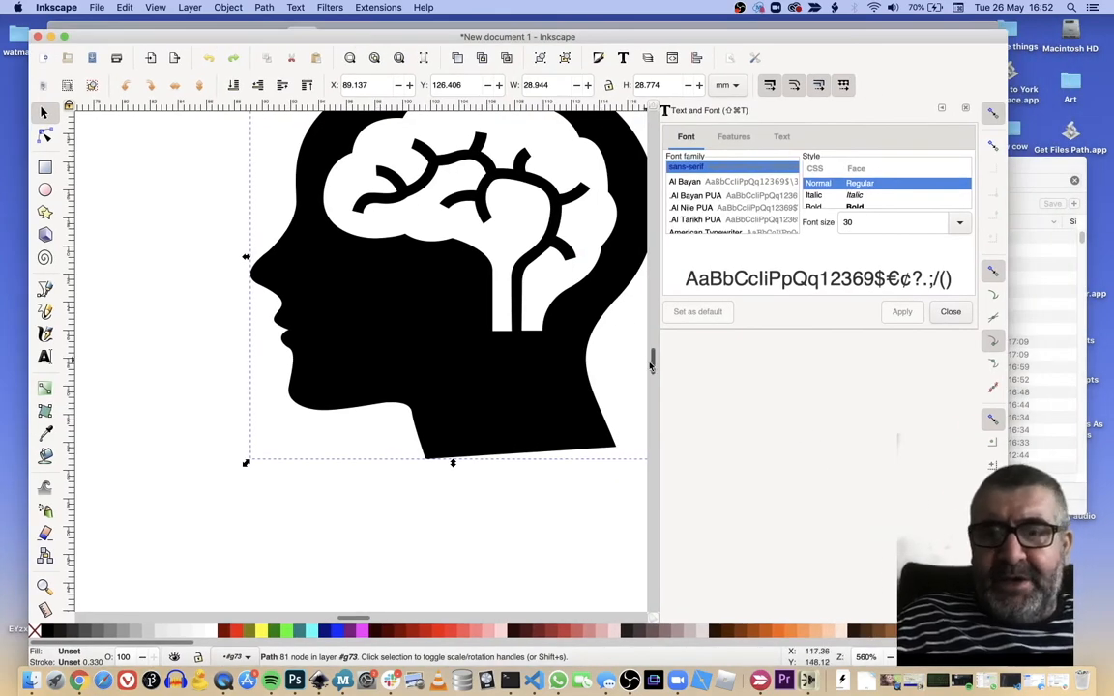
Fill the lightning bolt with a flat yellow of RGB 239, 243, 0
{"action": "scroll", "coordinate": [387, 290], "scroll_direction": "up", "scroll_amount": 5}
{"action": "scroll", "coordinate": [290, 252], "scroll_direction": "down", "scroll_amount": 2}
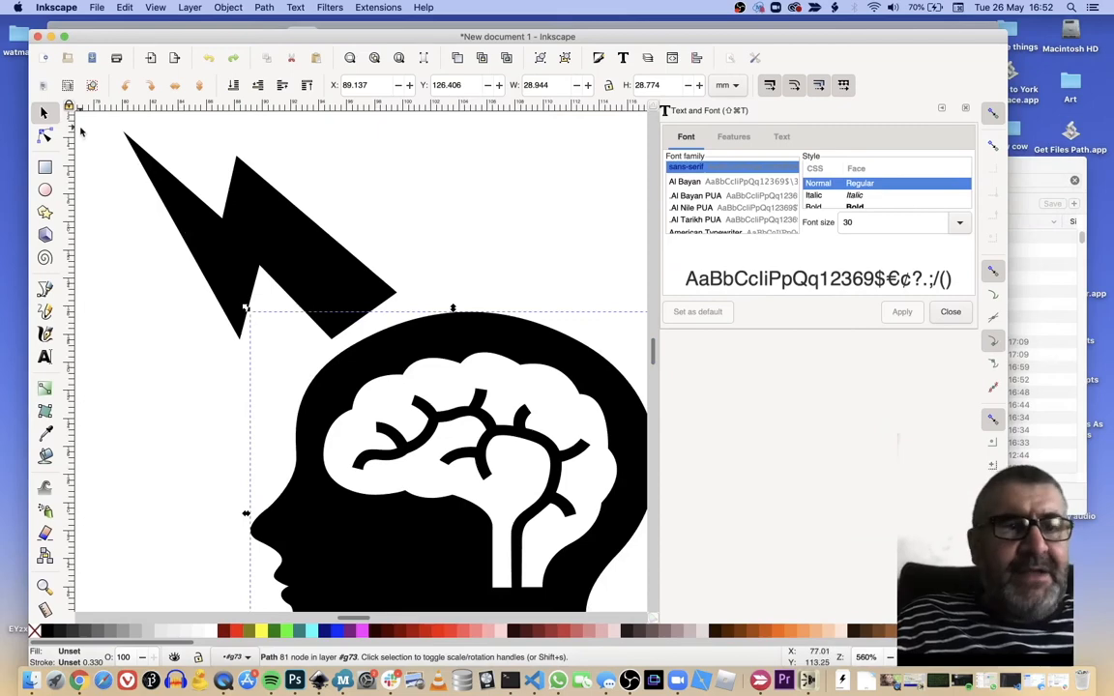
{"action": "left_click", "coordinate": [239, 198]}
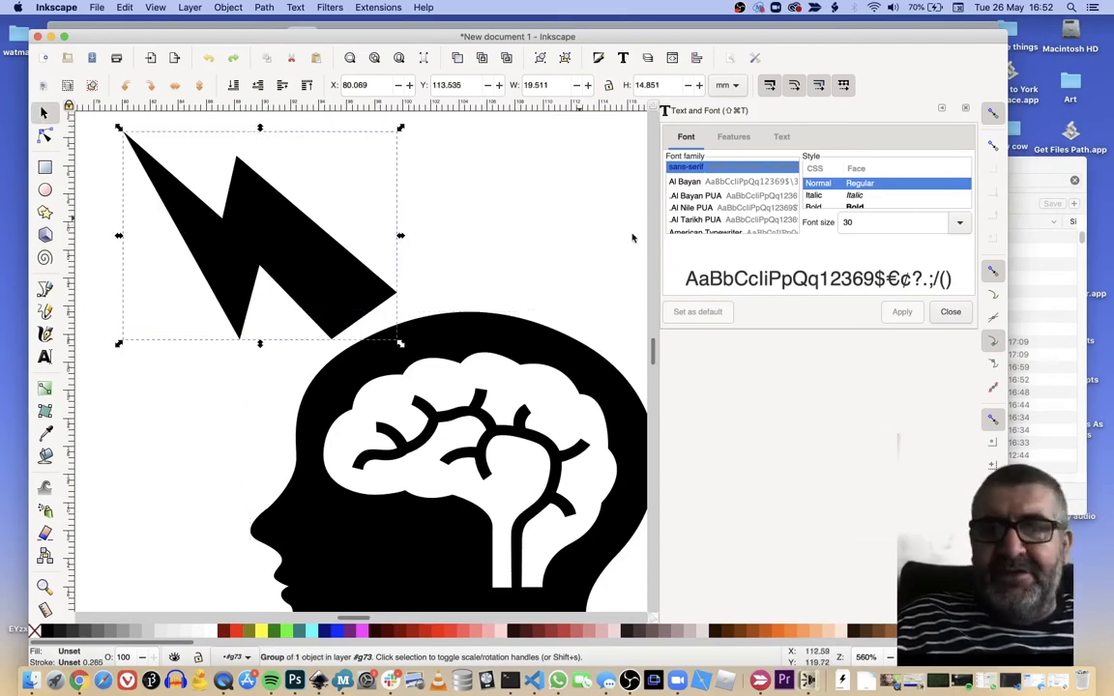
{"action": "left_click", "coordinate": [598, 58]}
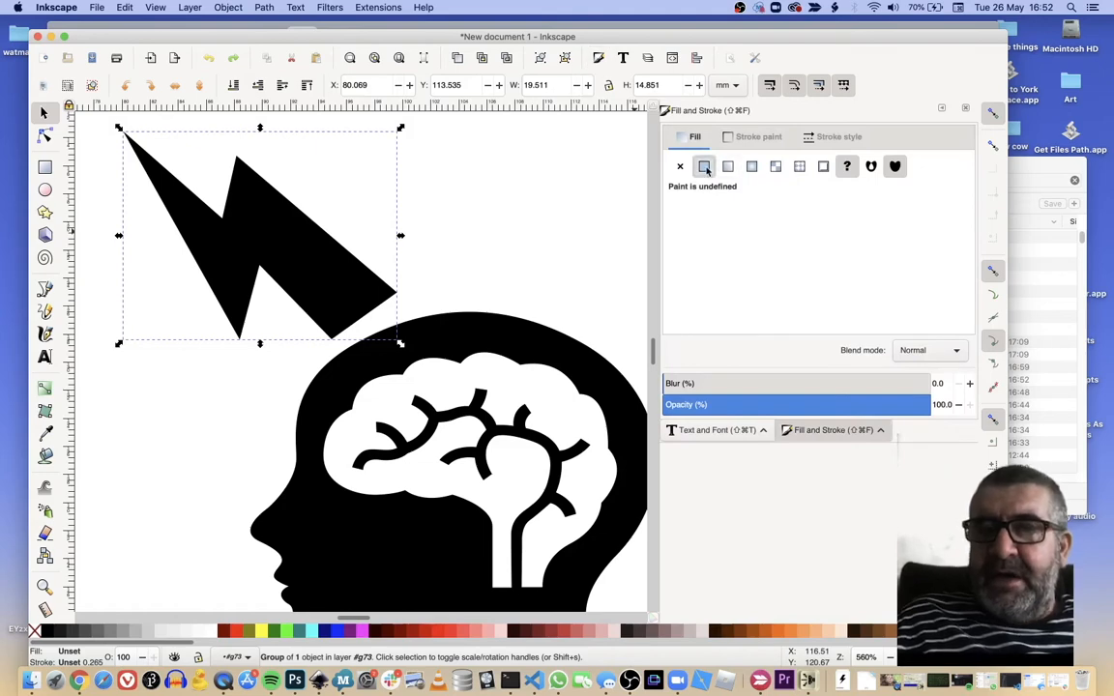
{"action": "left_click", "coordinate": [706, 168]}
{"action": "left_click", "coordinate": [891, 259]}
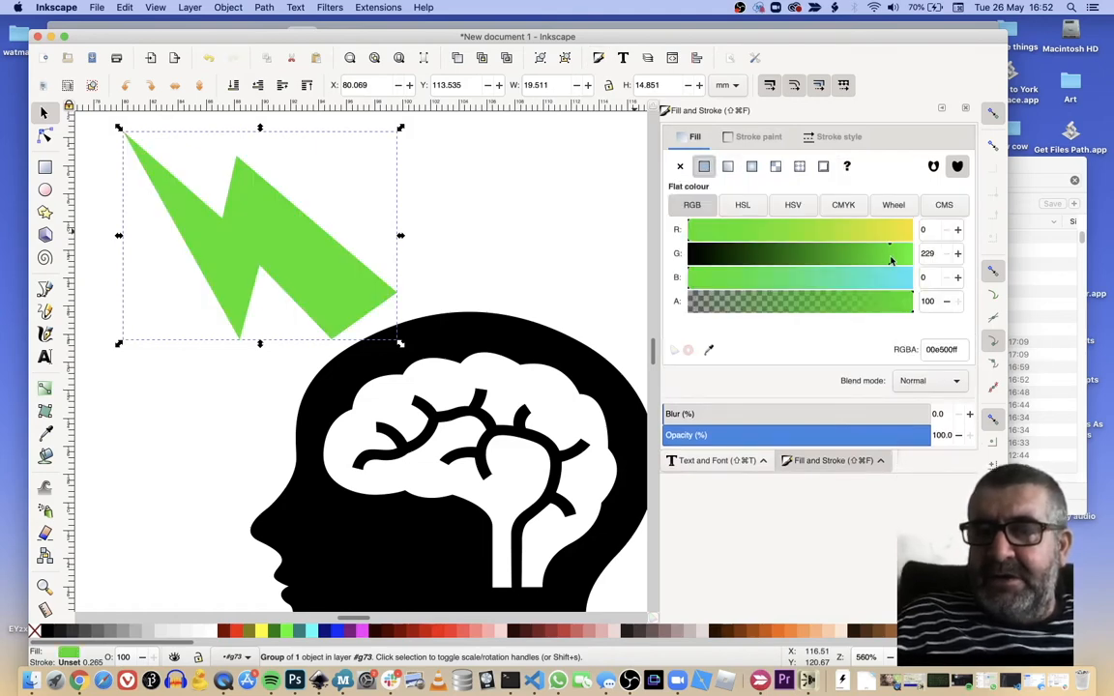
{"action": "left_click", "coordinate": [899, 232]}
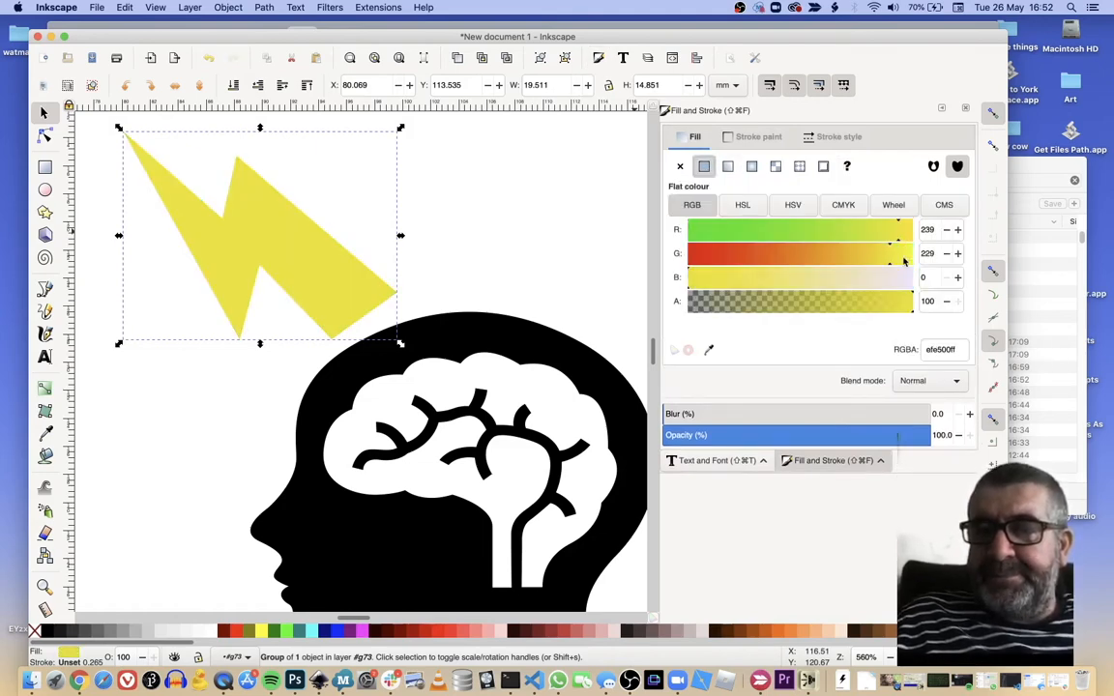
{"action": "left_click", "coordinate": [903, 256]}
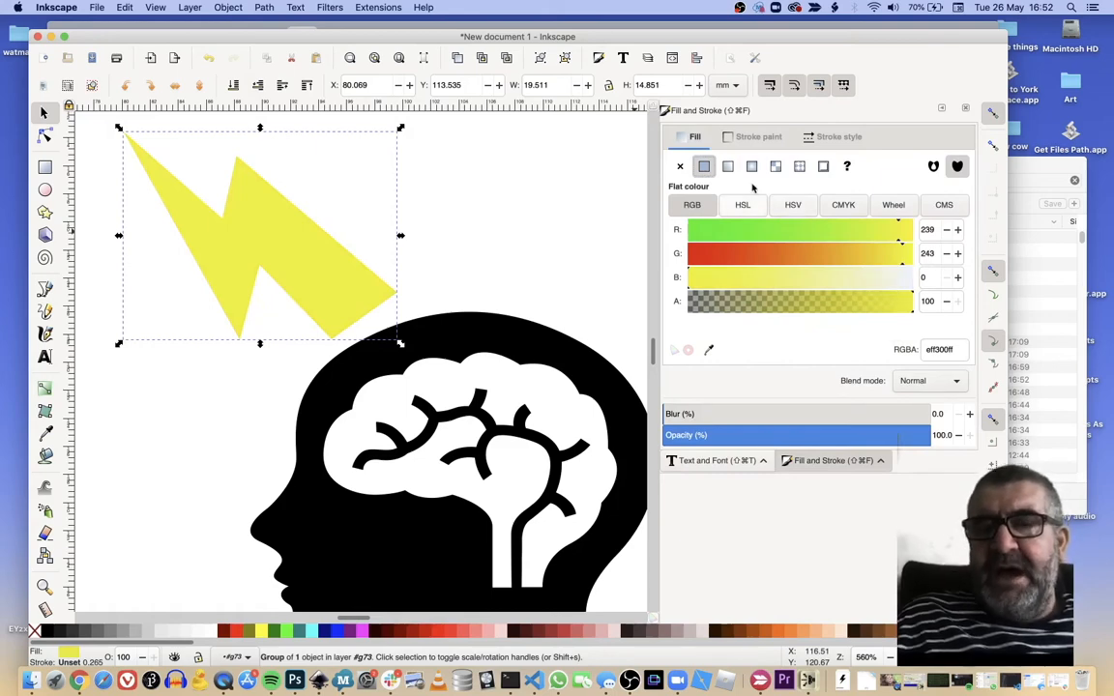
Give the lightning bolt a flat black stroke with alpha 97 and a width of 1.562 mm
{"action": "left_click", "coordinate": [746, 138]}
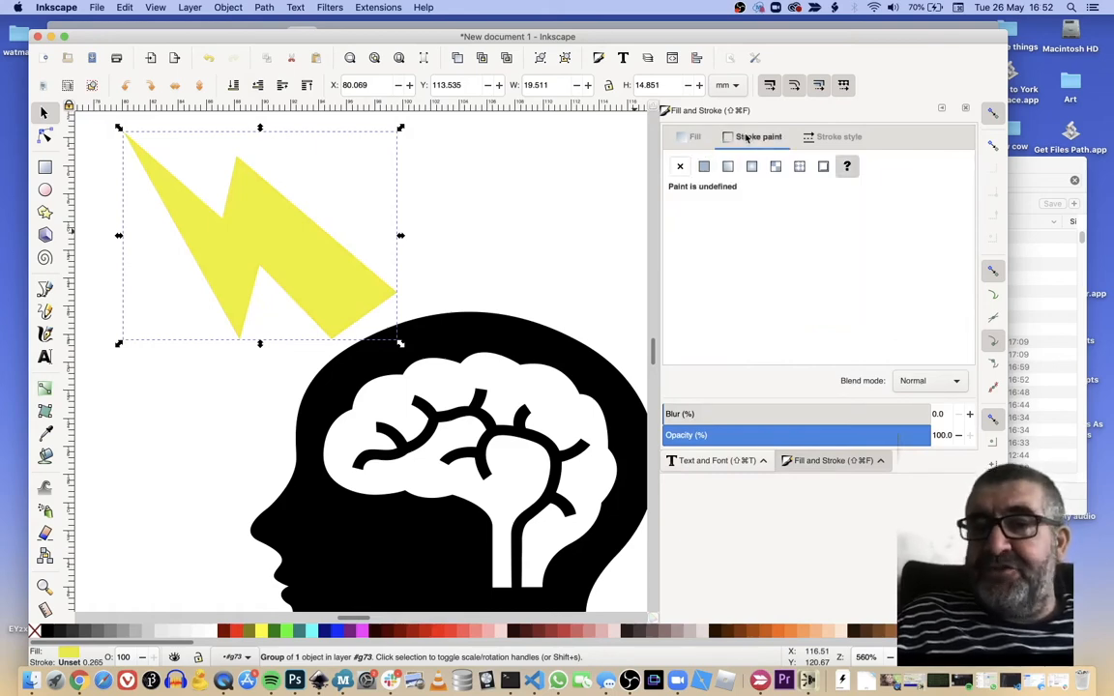
{"action": "left_click", "coordinate": [705, 167]}
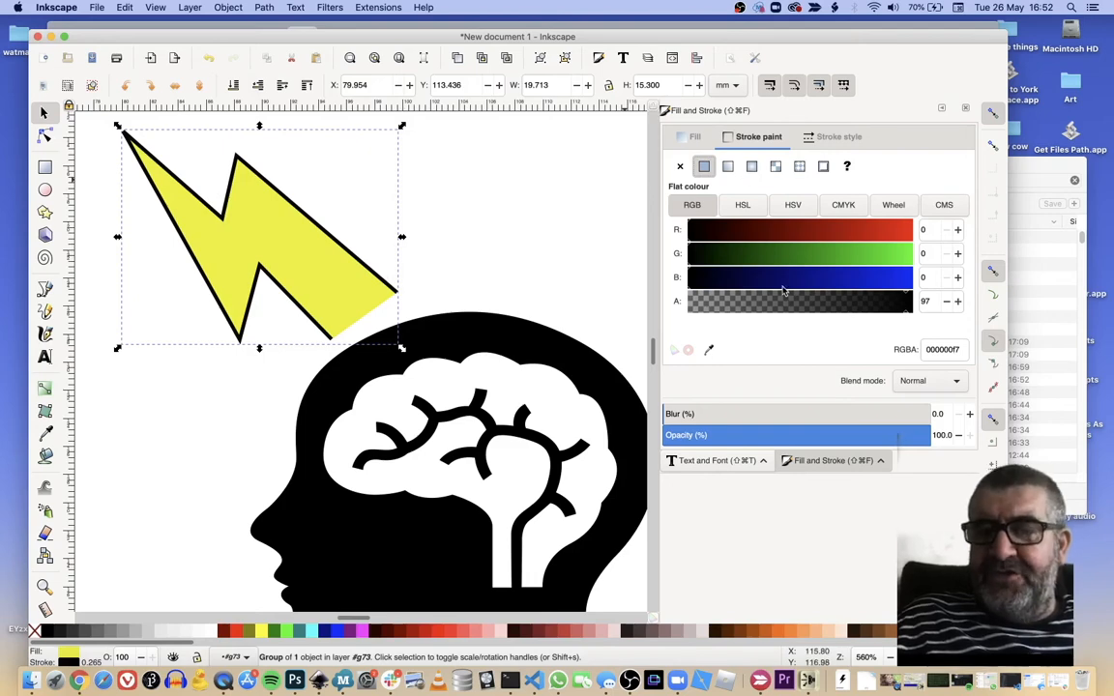
{"action": "left_click", "coordinate": [830, 137]}
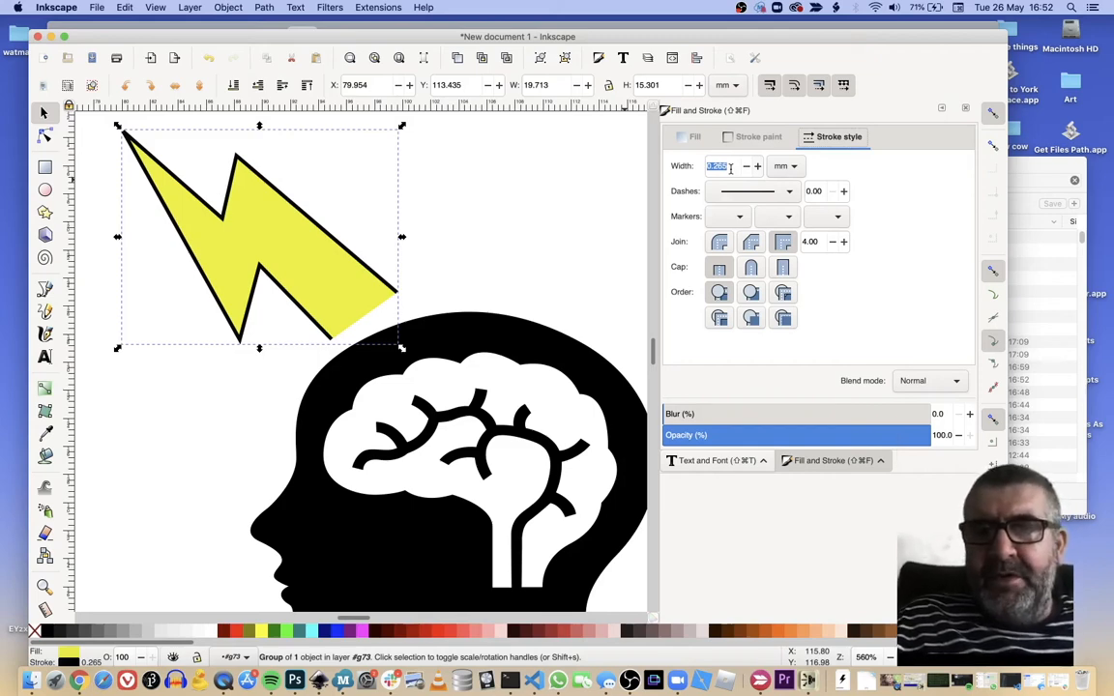
{"action": "left_click_drag", "start_coordinate": [812, 37], "coordinate": [830, 27]}
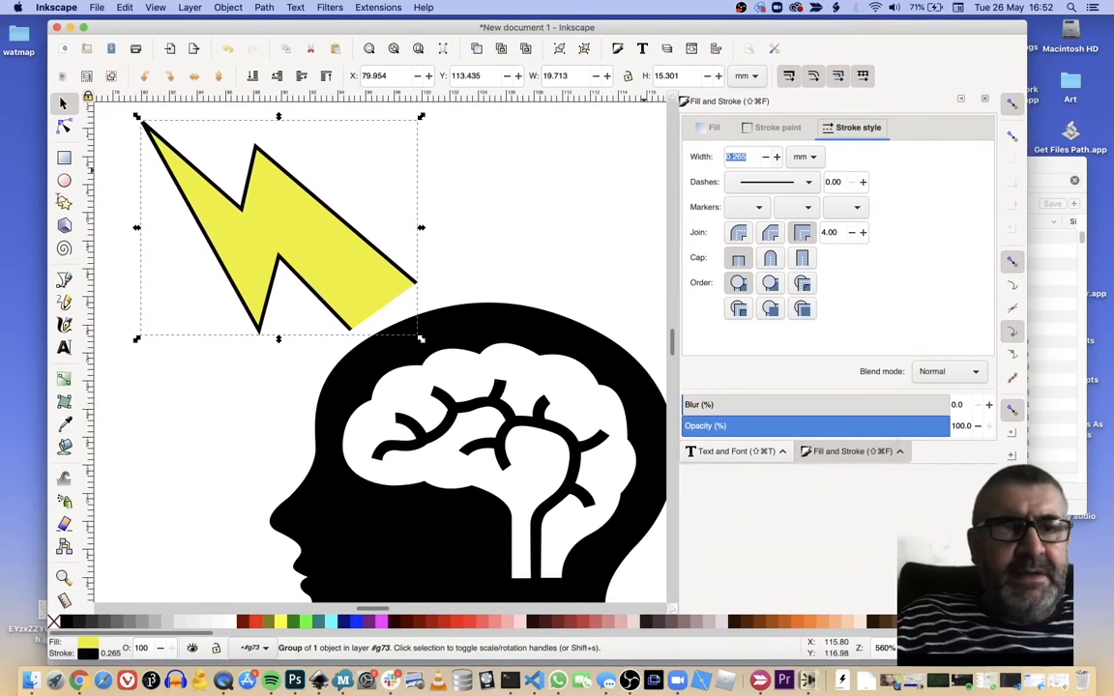
{"action": "type", "text": "1.562"}
{"action": "key", "text": "Return"}
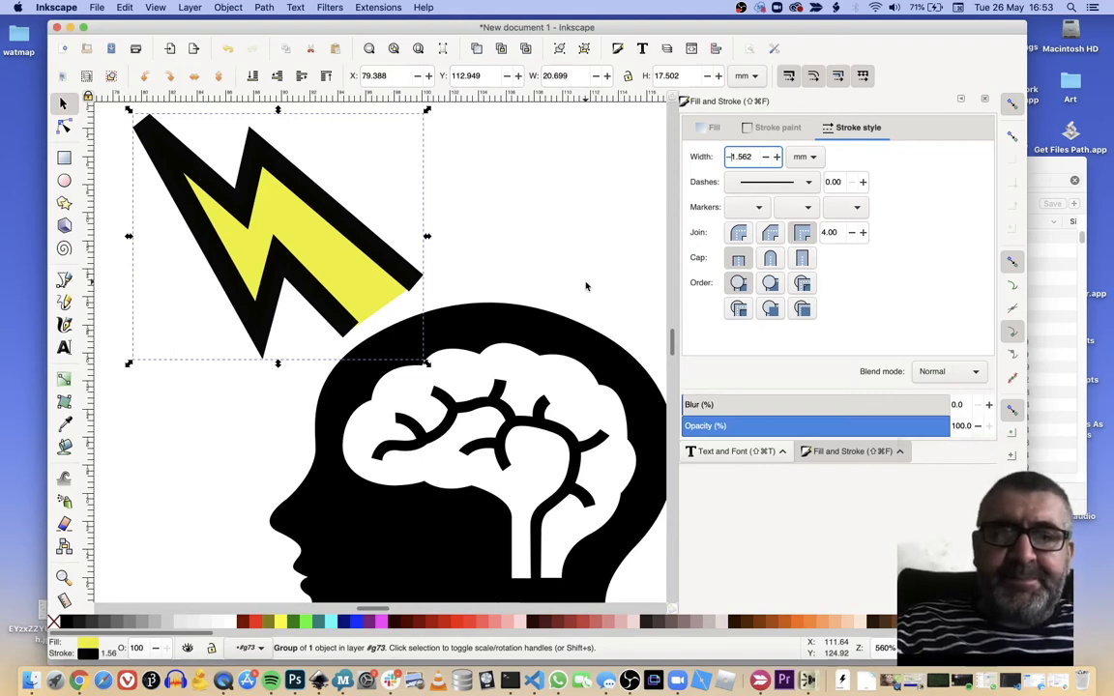
Deselect the lightning bolt and close the Fill and Stroke and the Text and Font dialogs
{"action": "key", "text": "ctrl+minus"}
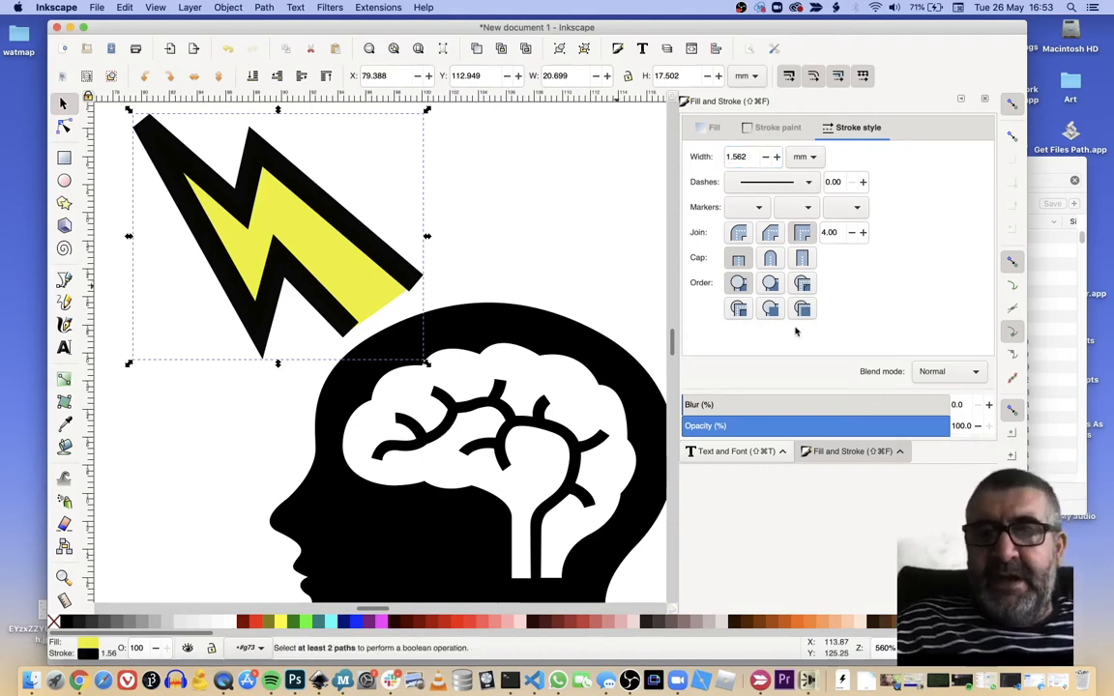
{"action": "key", "text": "Escape"}
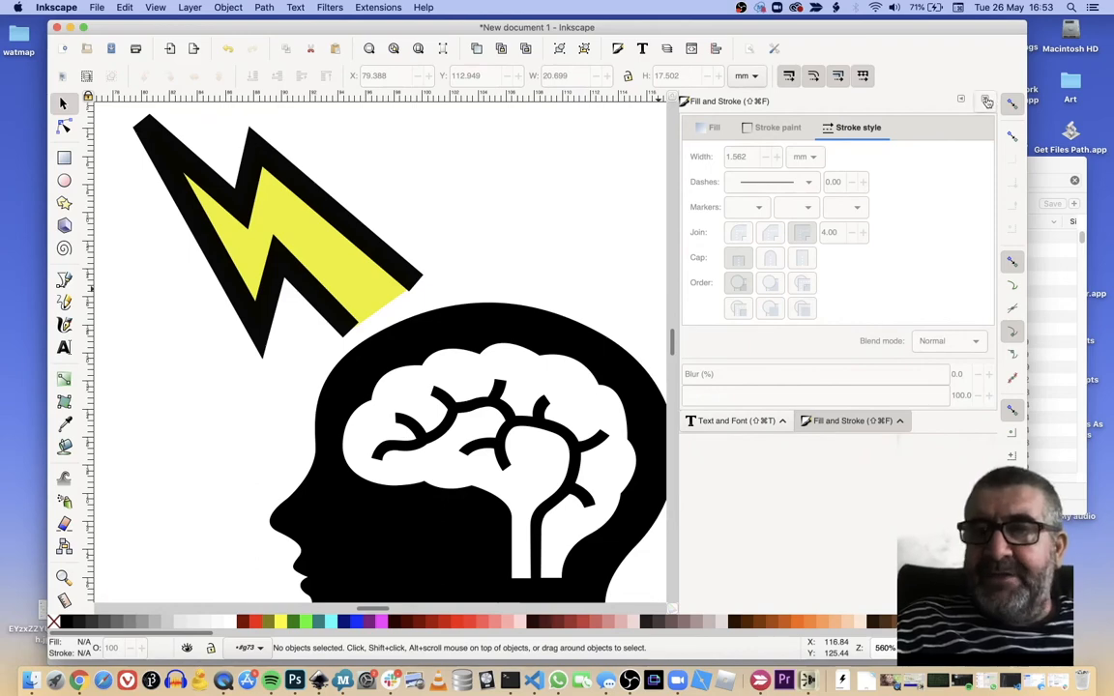
{"action": "left_click", "coordinate": [986, 101]}
{"action": "left_click", "coordinate": [987, 100]}
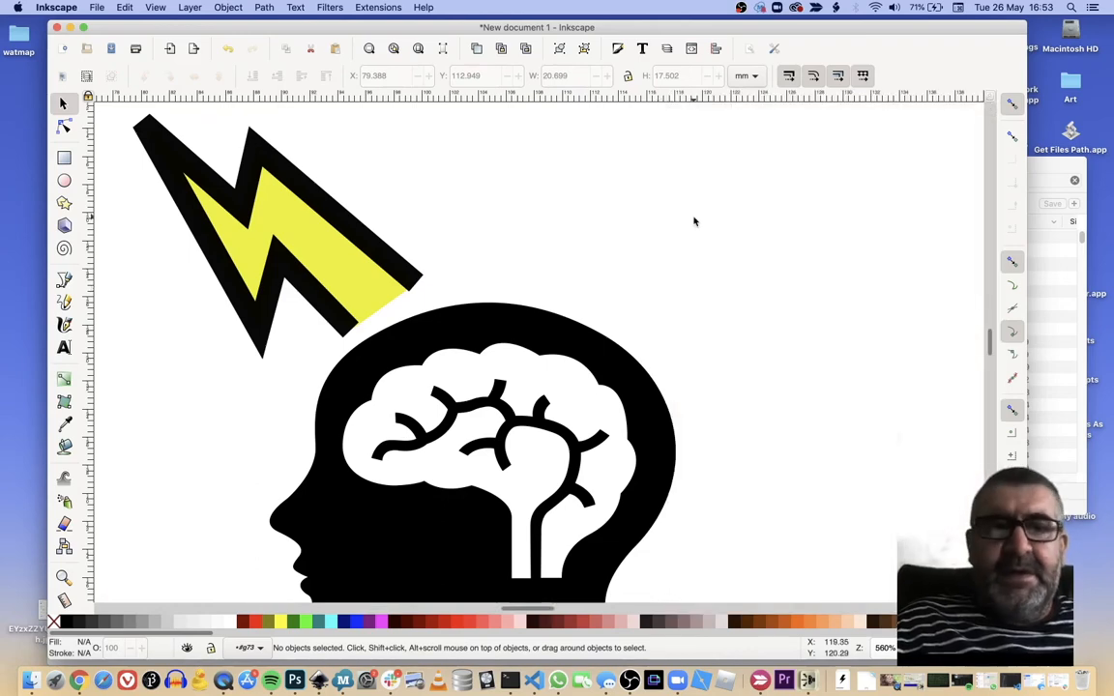
{"action": "left_click_drag", "start_coordinate": [304, 33], "coordinate": [283, 32]}
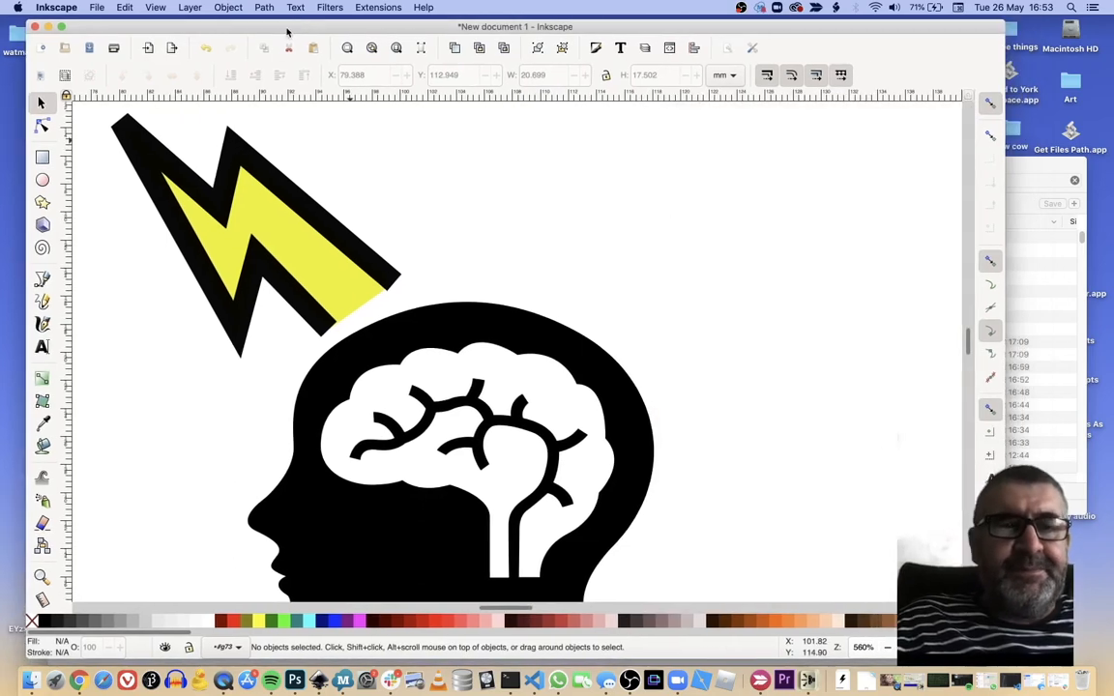
Save the document to the Desktop as an Inkscape SVG named lightning_logo.svg
{"action": "left_click", "coordinate": [98, 8]}
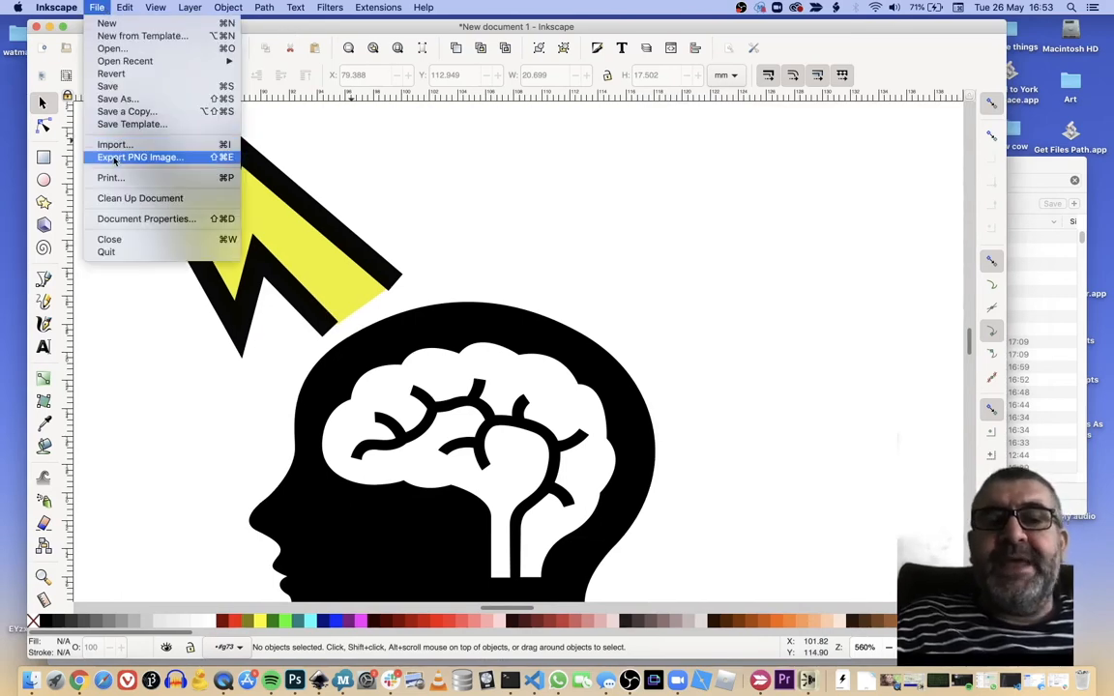
{"action": "left_click", "coordinate": [111, 99]}
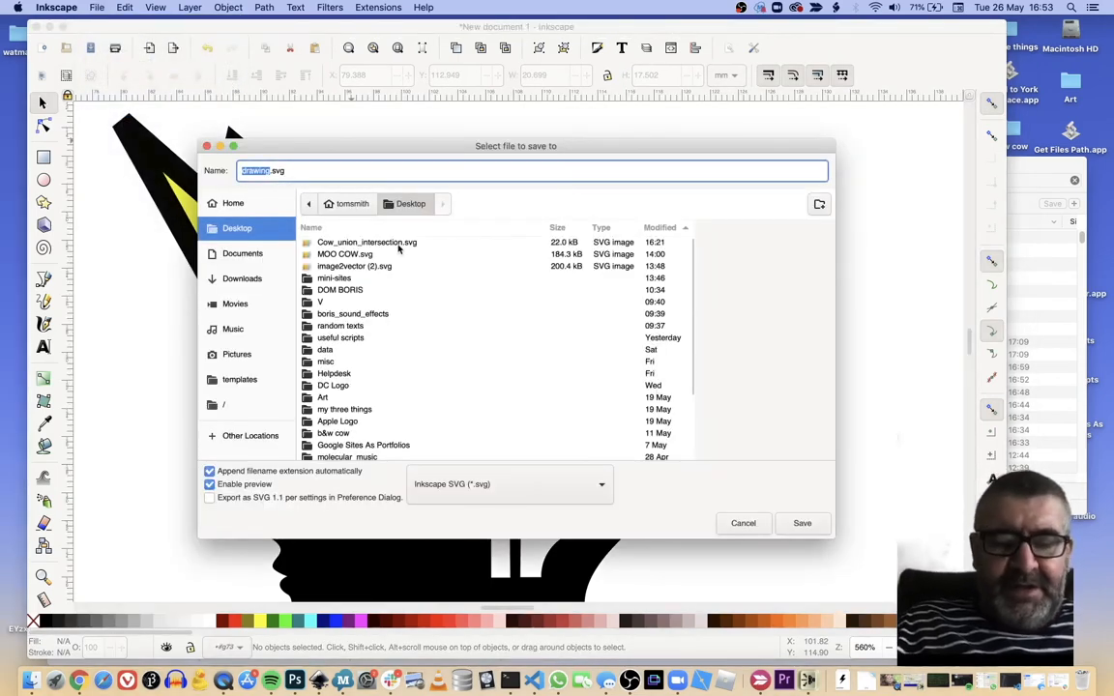
{"action": "type", "text": "lightning_logo"}
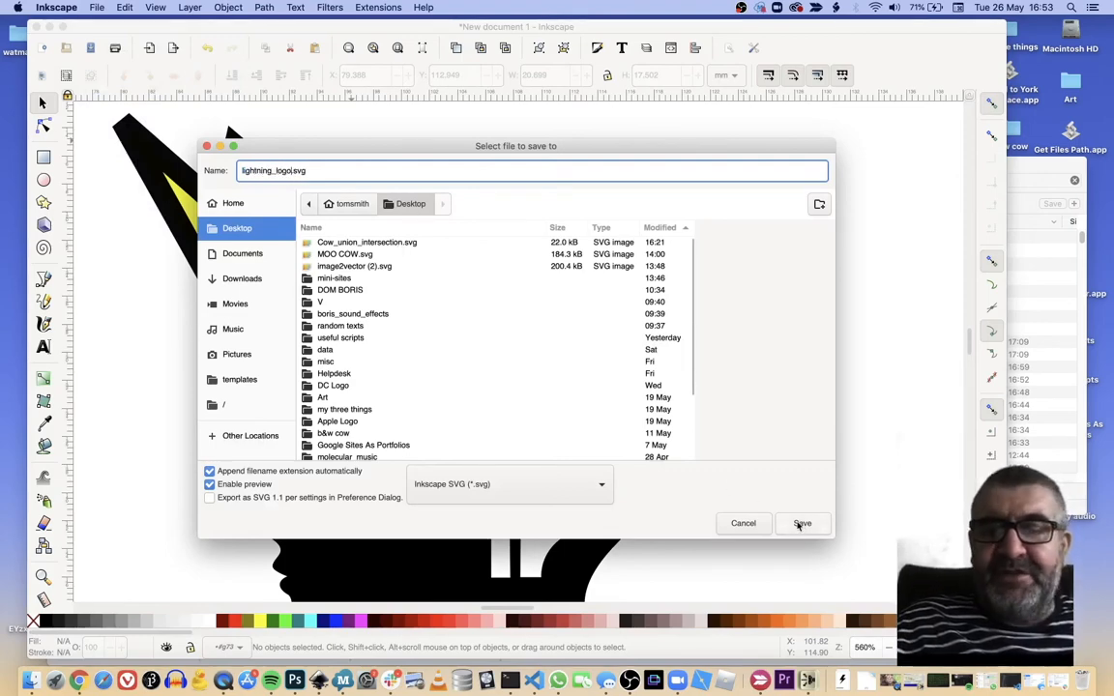
{"action": "left_click", "coordinate": [801, 525]}
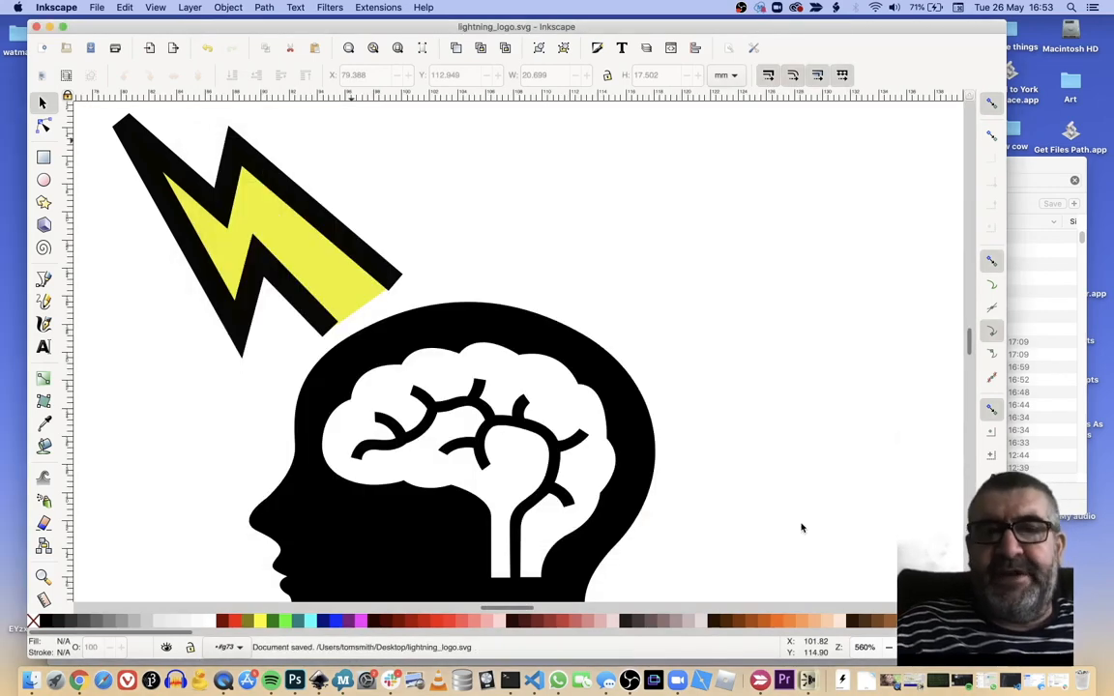
Export the whole drawing at 96 dpi as lightning_logo.png on the Desktop
{"action": "left_click", "coordinate": [97, 7]}
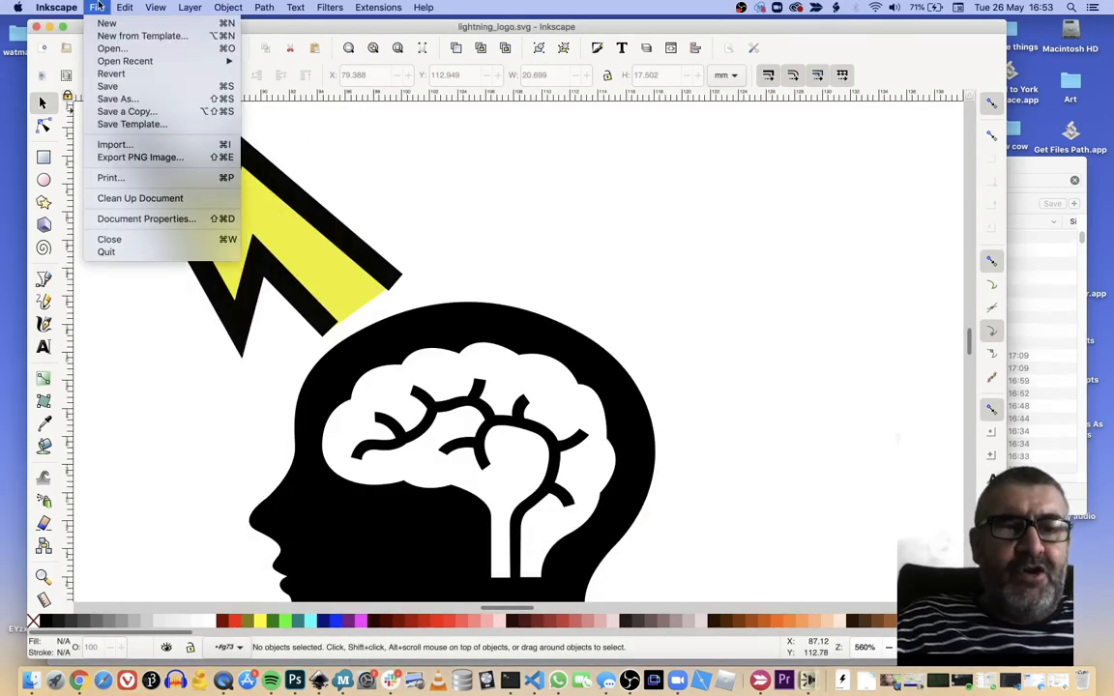
{"action": "left_click", "coordinate": [119, 158]}
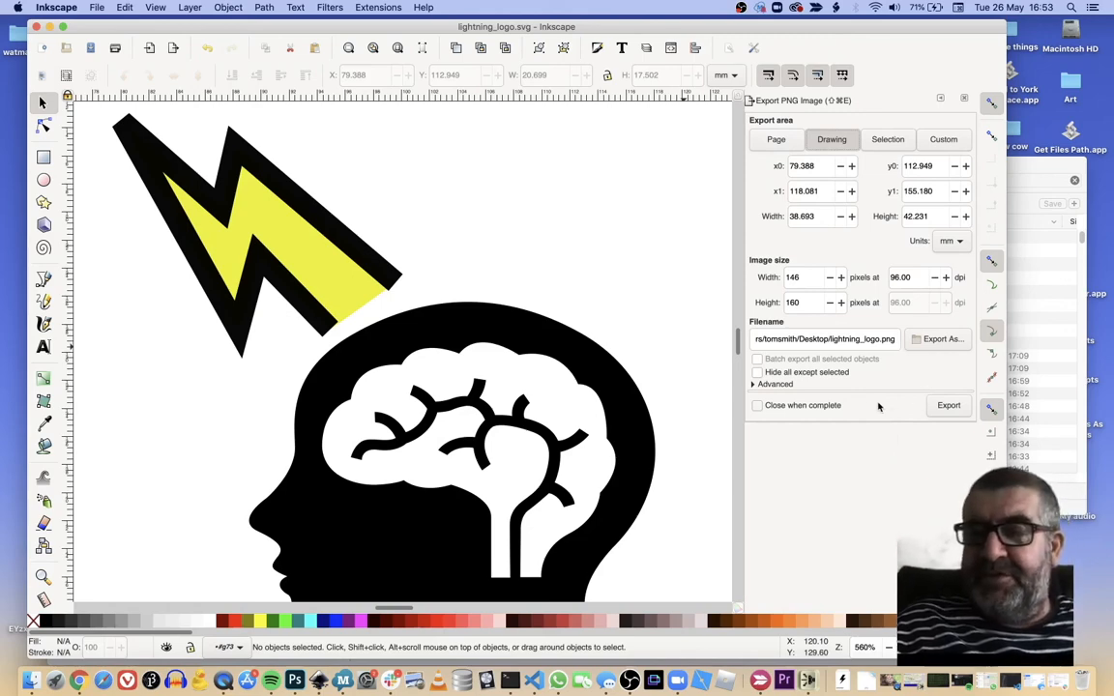
{"action": "left_click", "coordinate": [948, 406]}
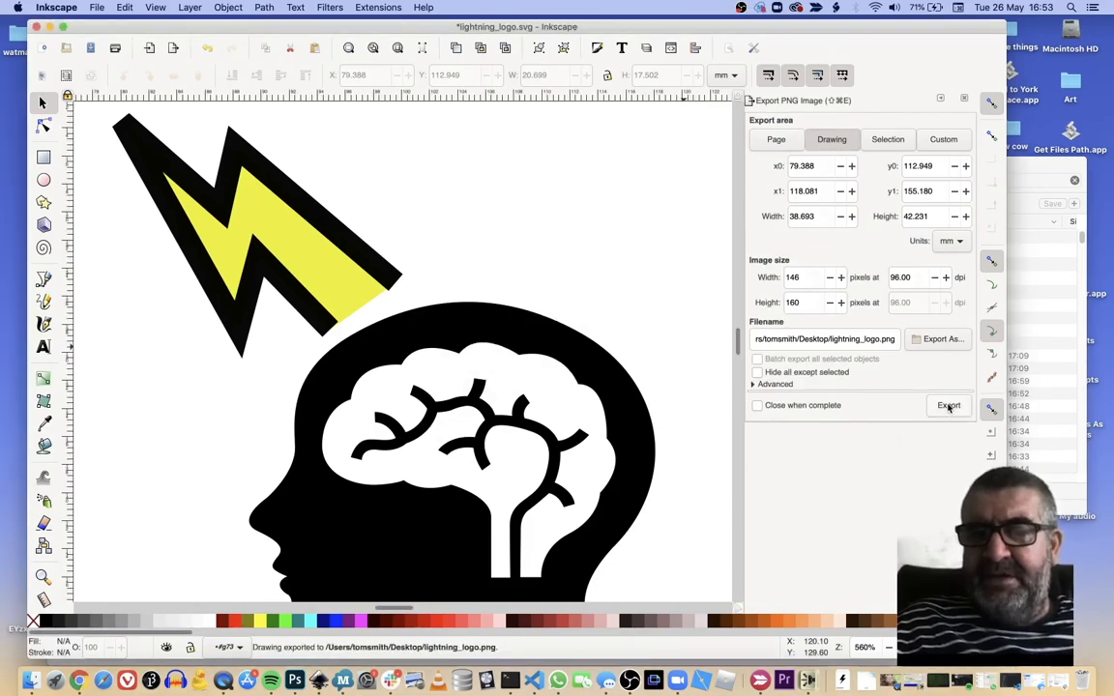
Open the exported lightning_logo.png from the desktop in Preview, enlarge its window to examine the logo, and return to Inkscape
{"action": "key", "text": "F11"}
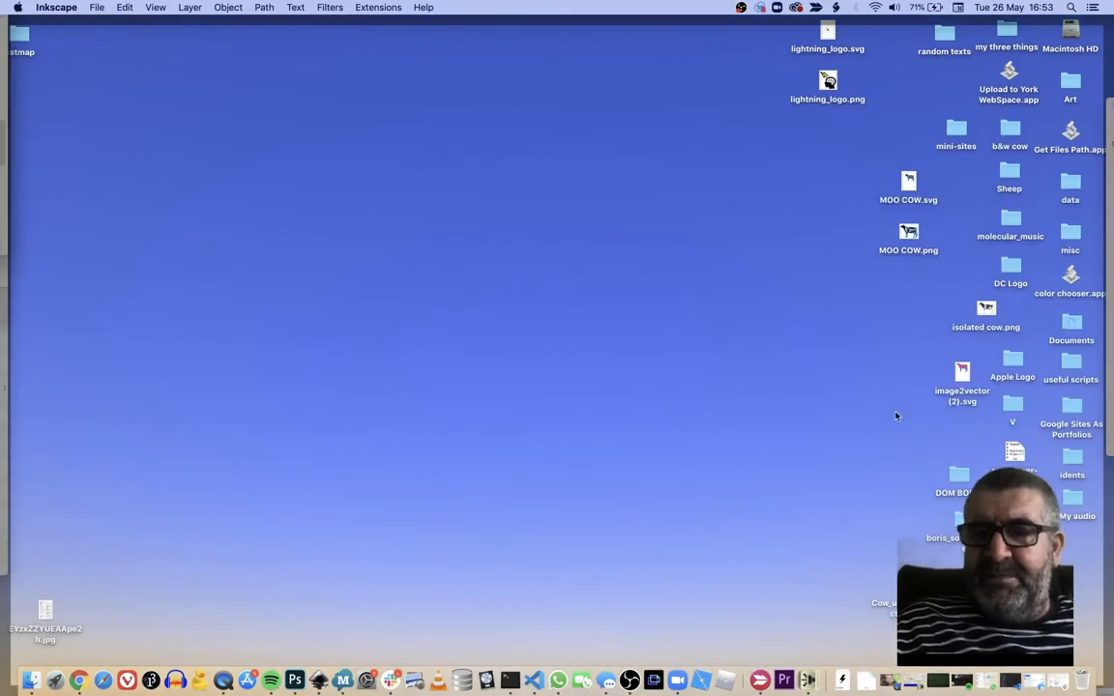
{"action": "left_click", "coordinate": [881, 406]}
{"action": "double_click", "coordinate": [829, 83]}
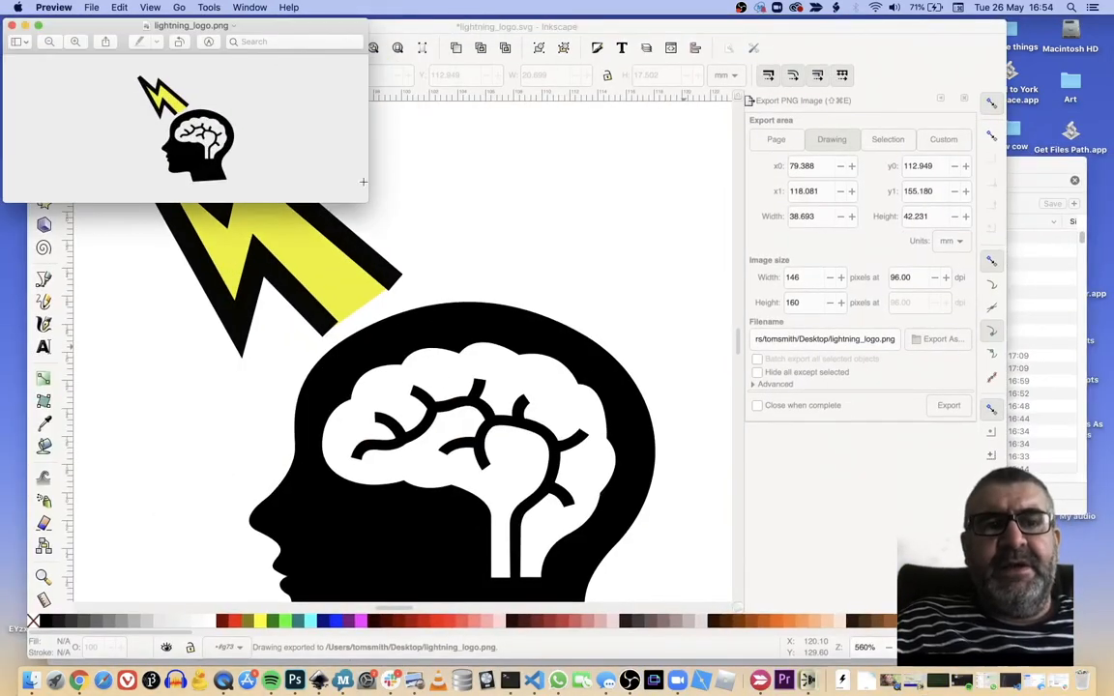
{"action": "left_click_drag", "start_coordinate": [354, 196], "coordinate": [388, 237]}
{"action": "mouse_move", "coordinate": [1111, 694]}
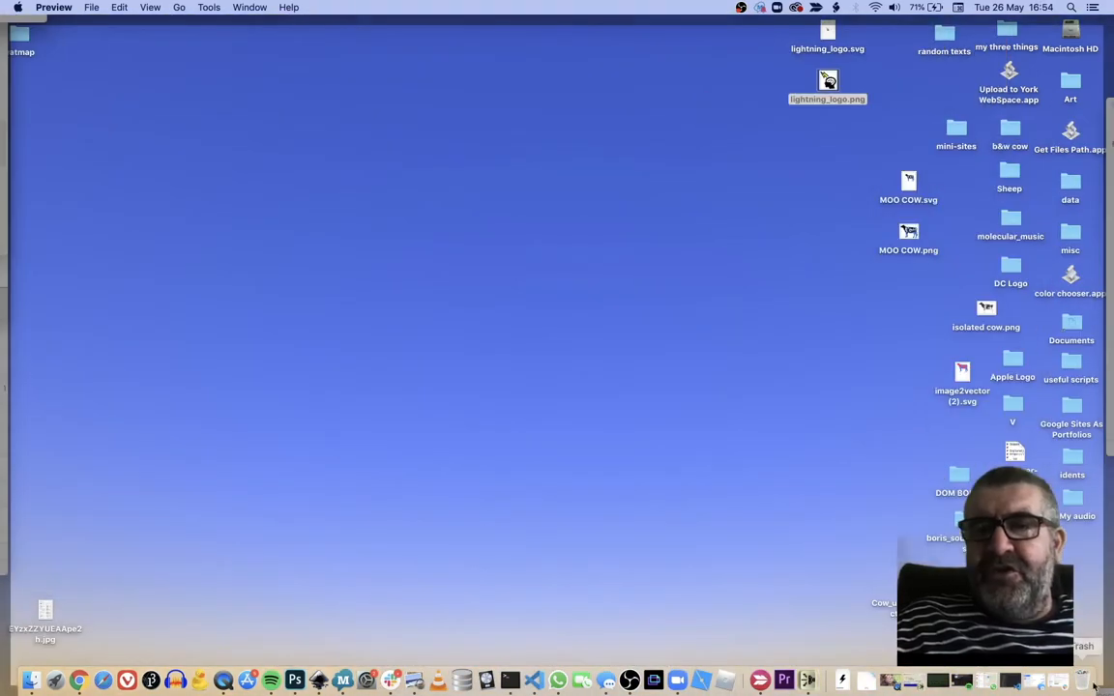
{"action": "key", "text": "F11"}
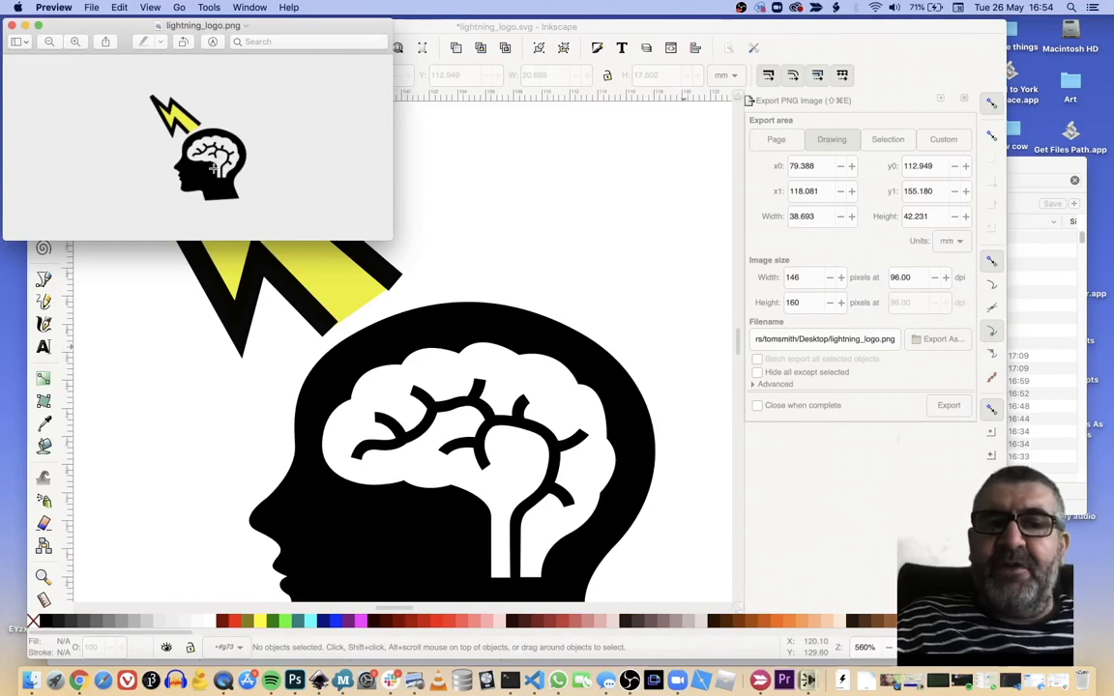
{"action": "left_click", "coordinate": [442, 296]}
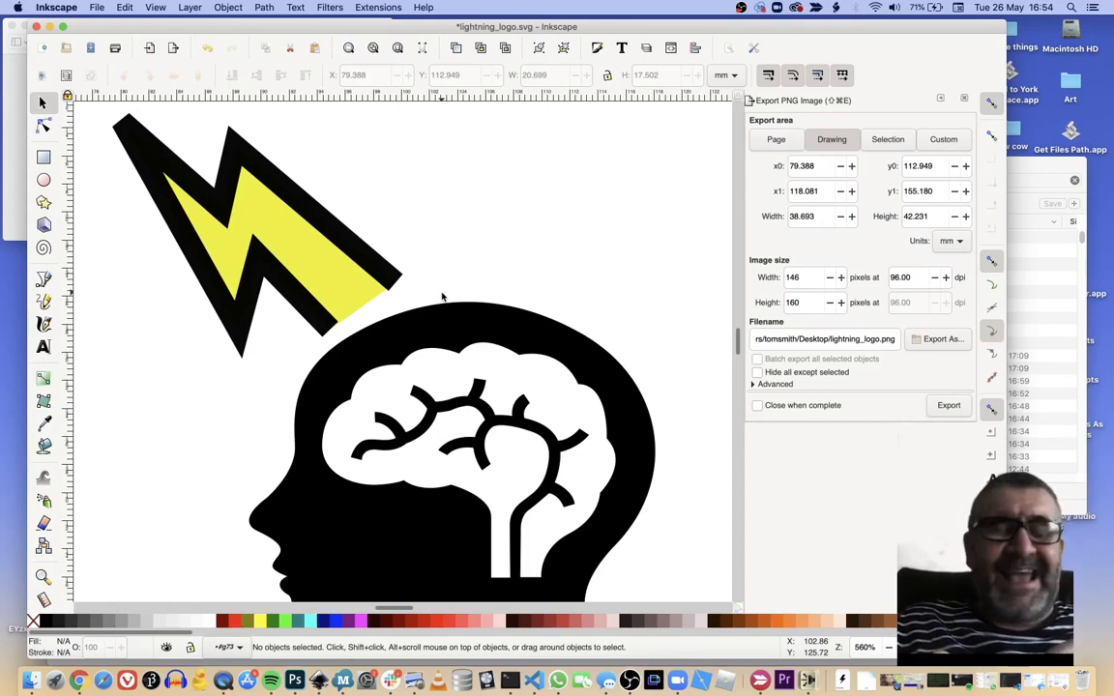
{"action": "left_click", "coordinate": [741, 7]}
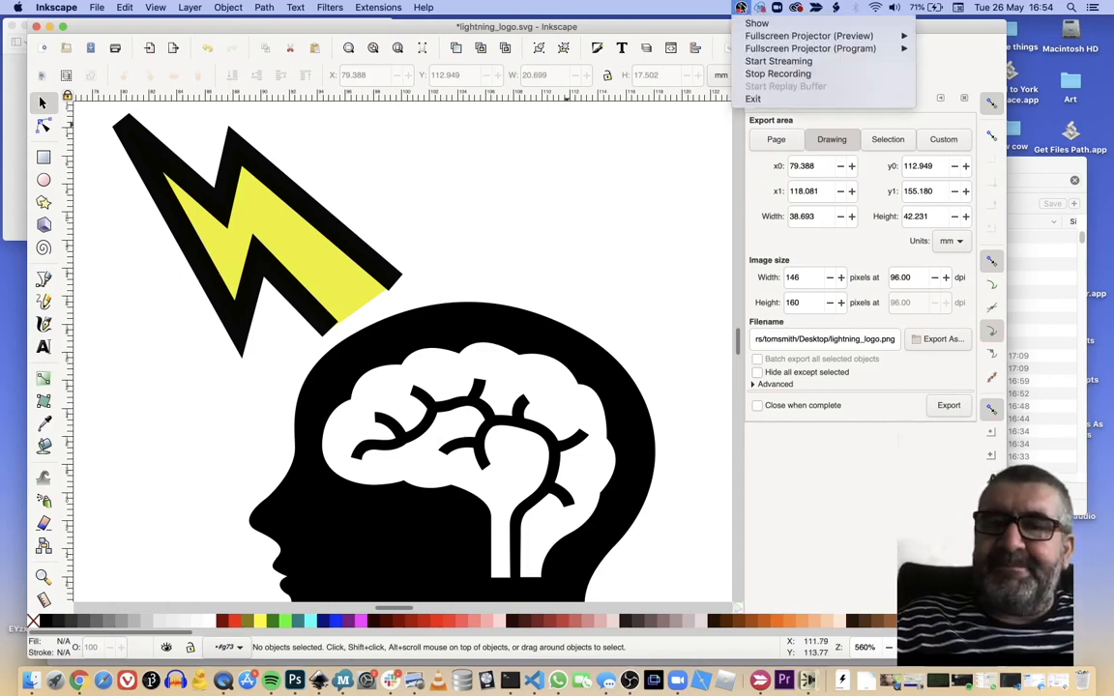